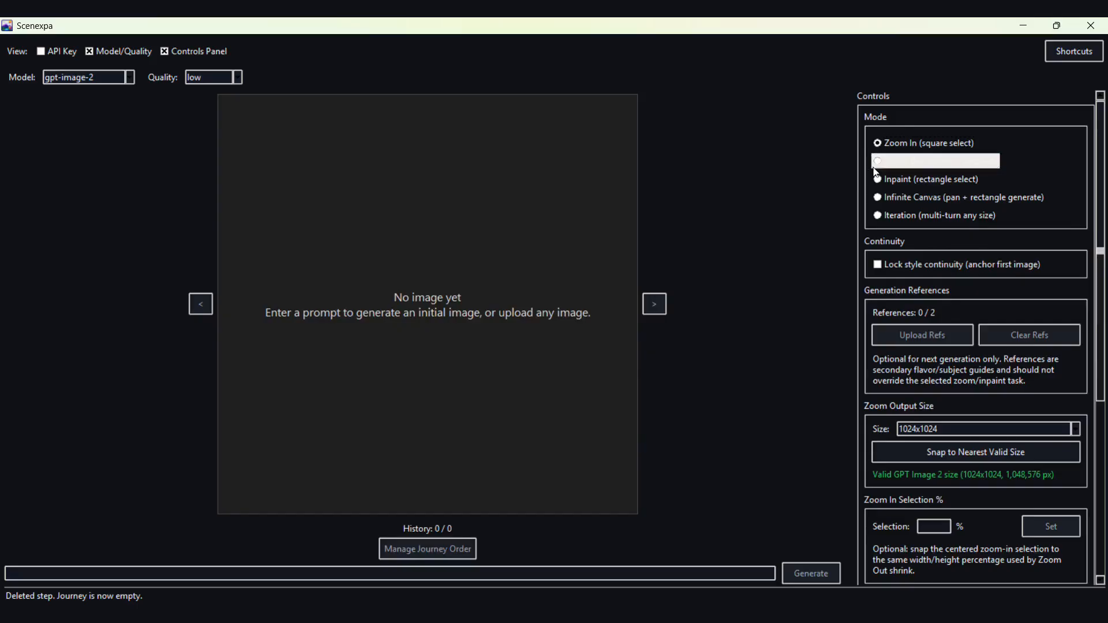
Switch to Zoom Out (shrink + outpaint) mode and upload the SCP-3999 image from the RIZ folder as the starting image
click(876, 164)
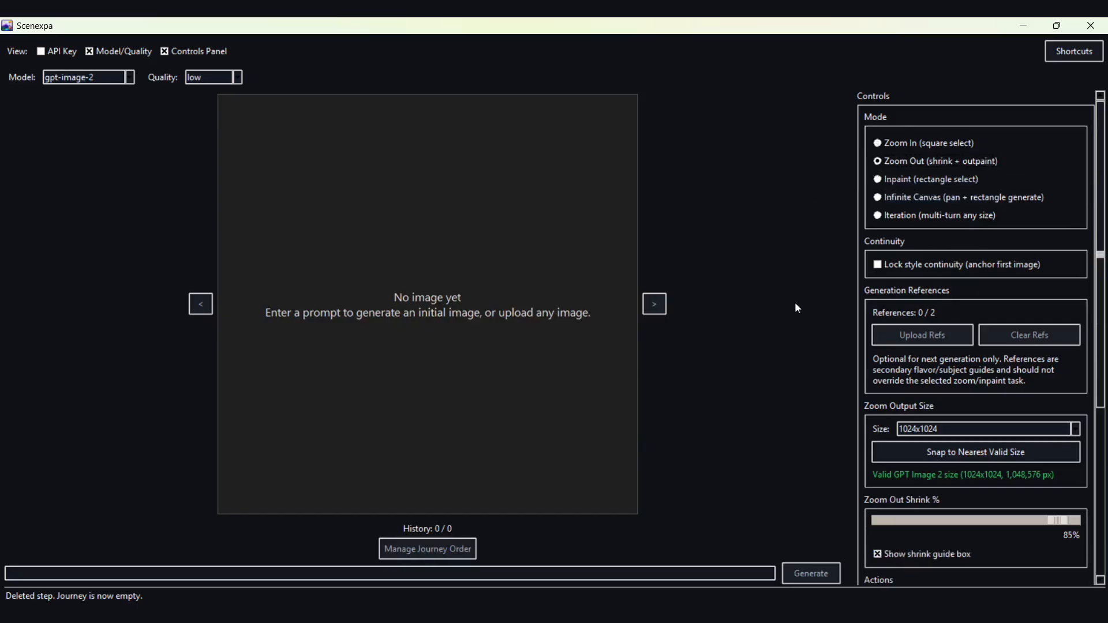
scroll(914, 369, down, 3)
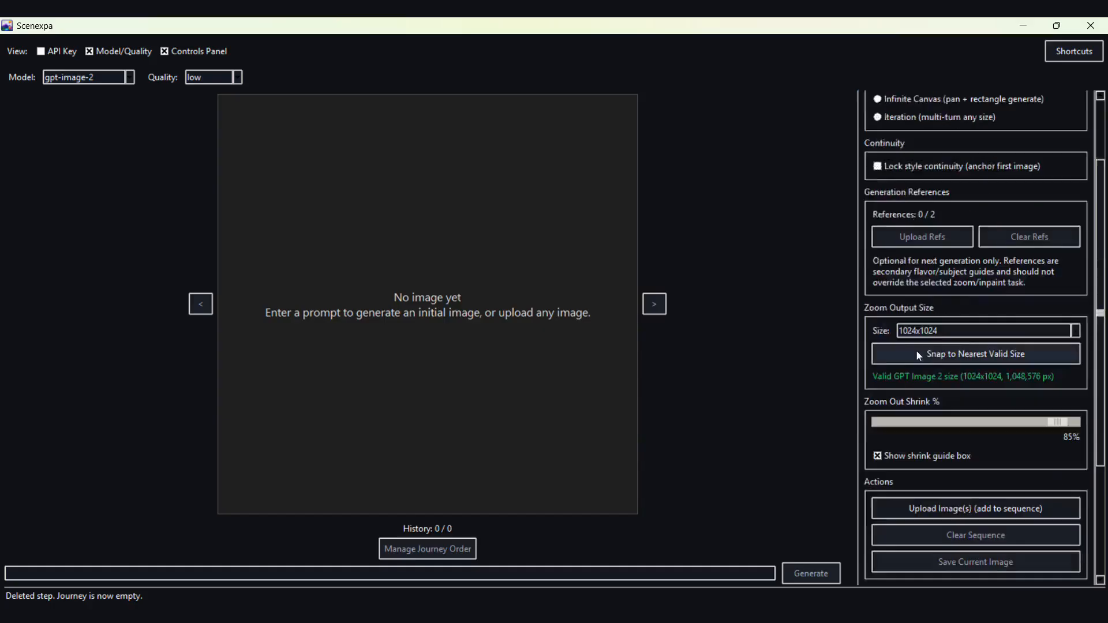
click(944, 510)
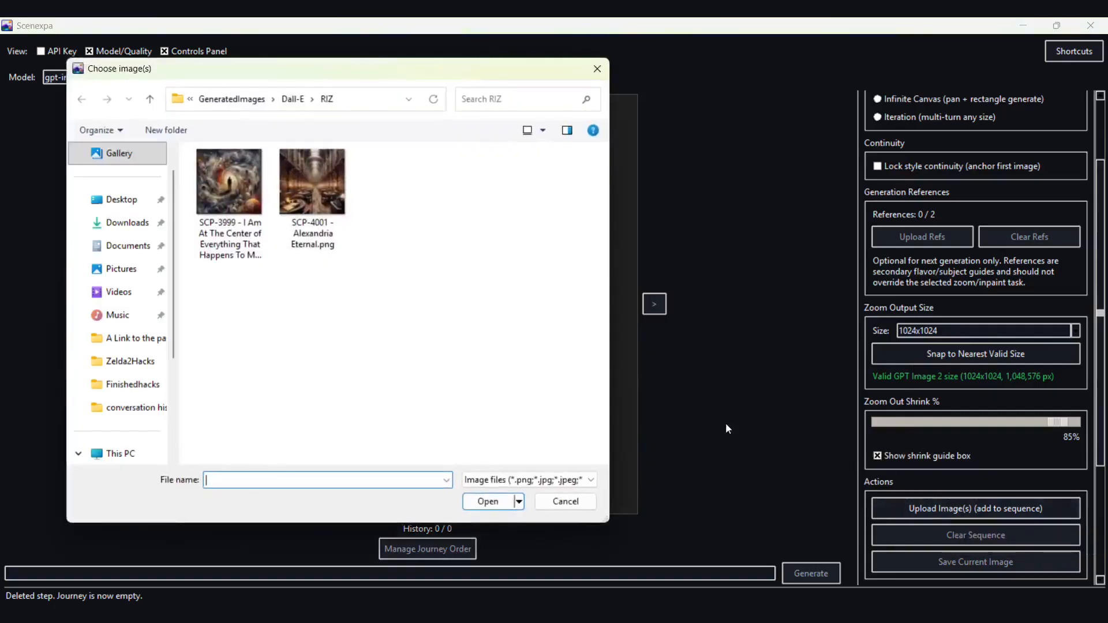
click(229, 185)
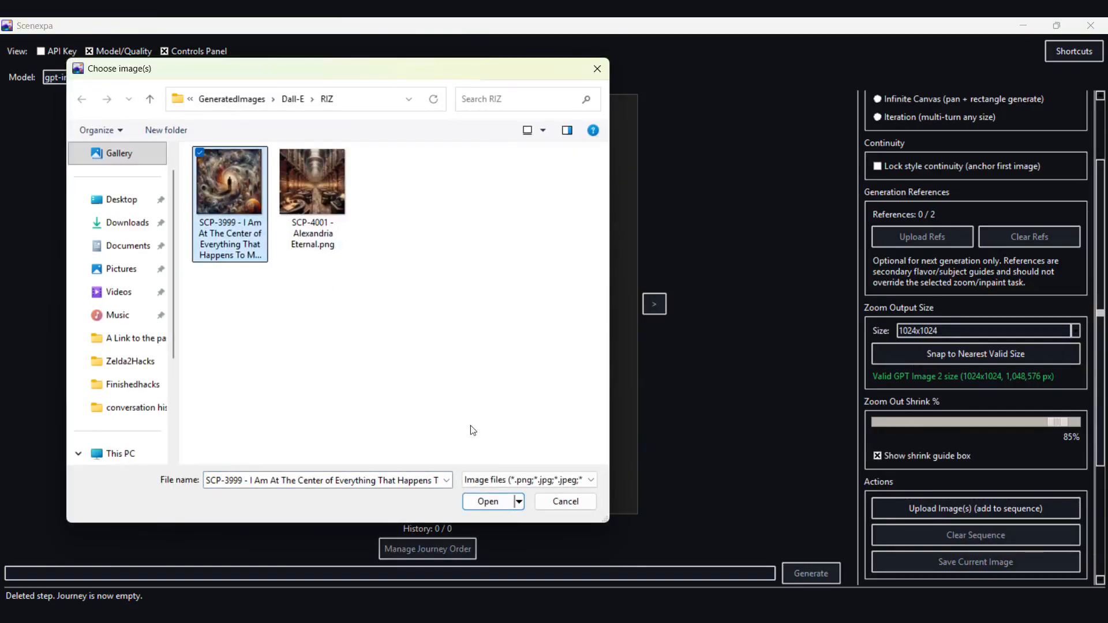
click(497, 500)
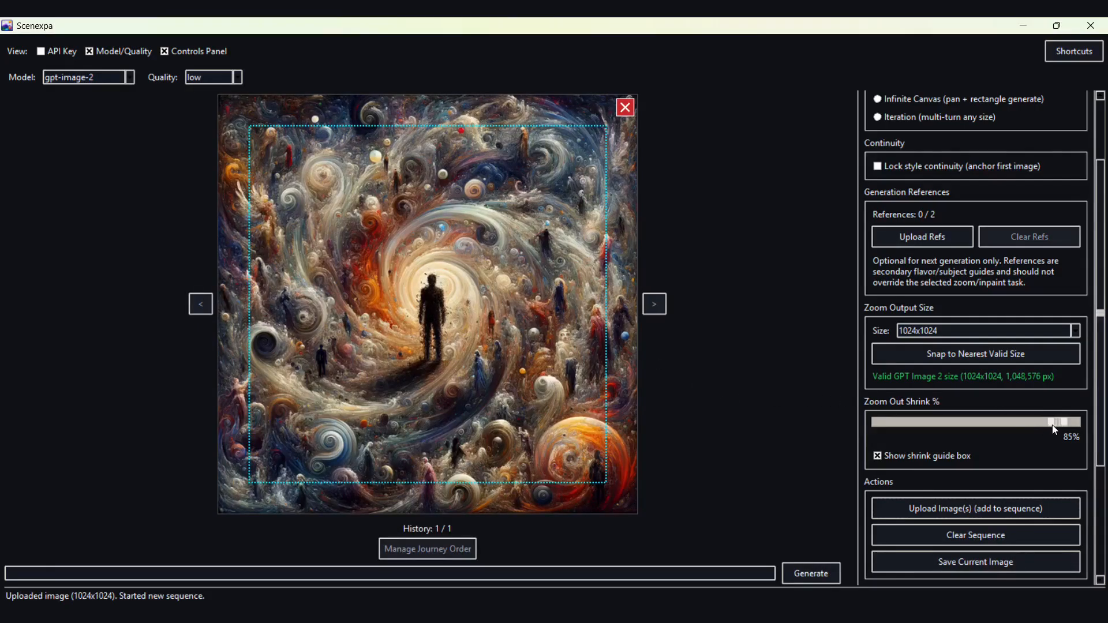
Set the zoom-out shrink to 30% and hide the shrink guide box
drag(1051, 424, 930, 420)
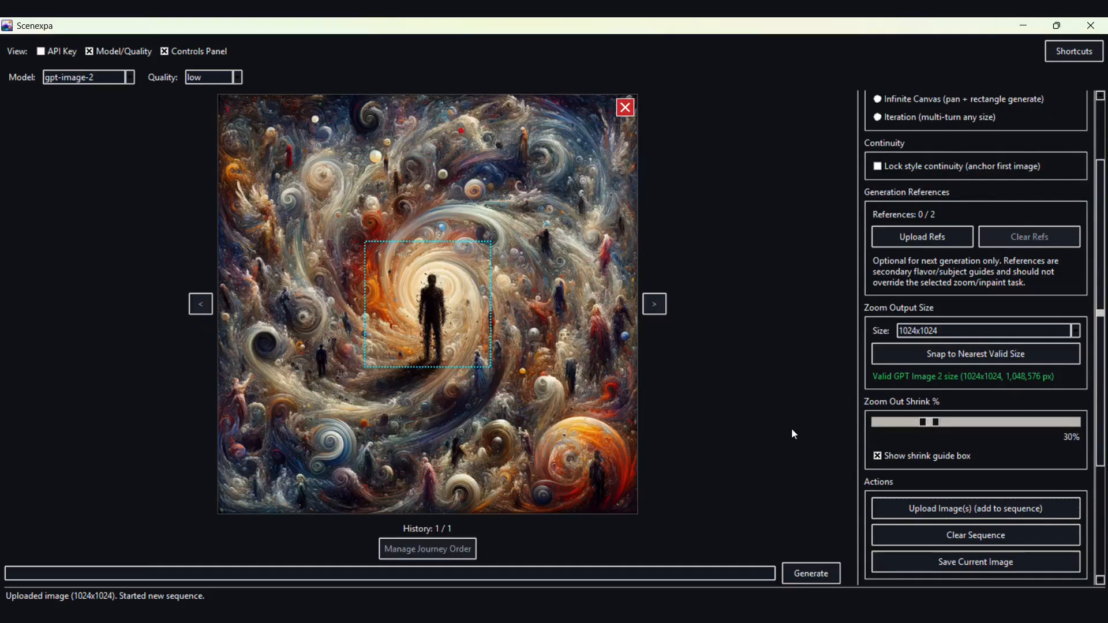
click(877, 456)
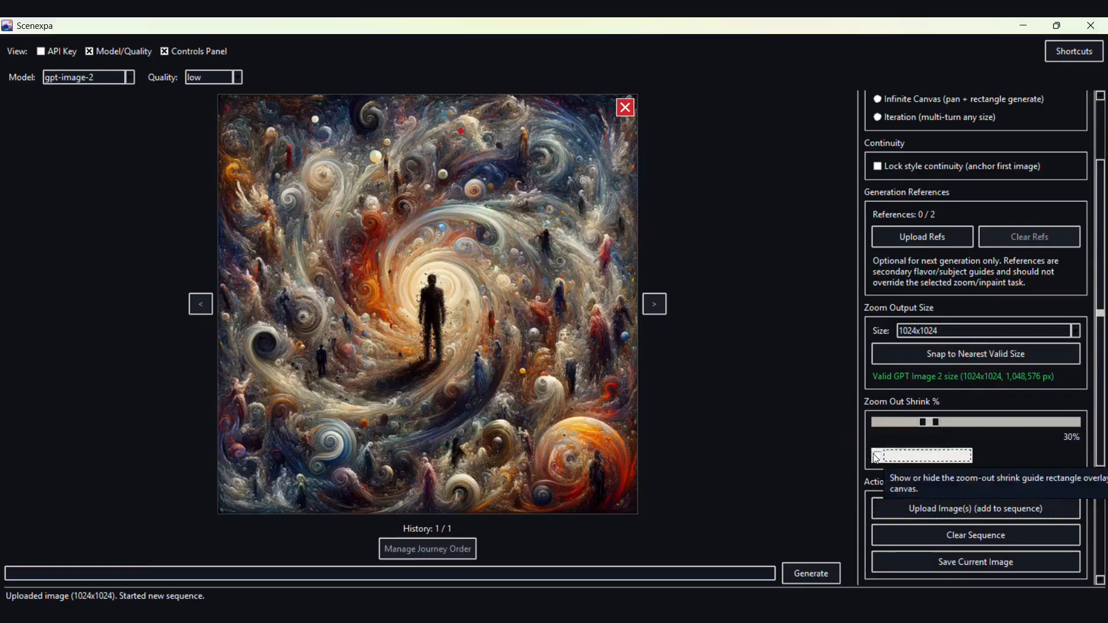
click(876, 455)
click(876, 456)
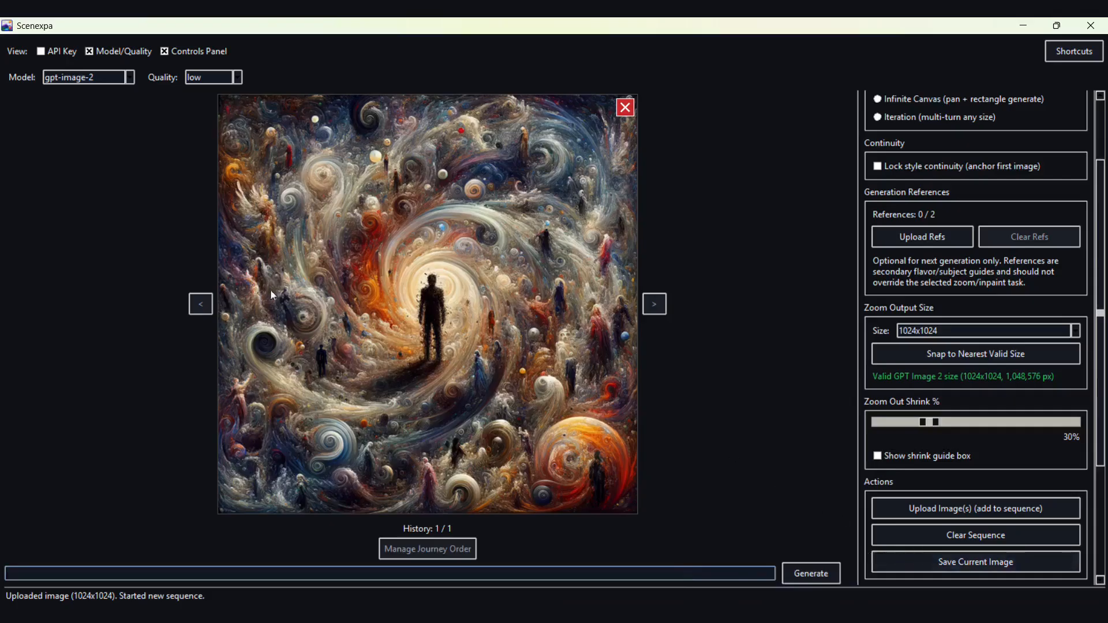
Generate a zoom-out image with the prompt "Close up of an Eye" and compare it with the uploaded original
text(lose up of an Eye)
click(799, 572)
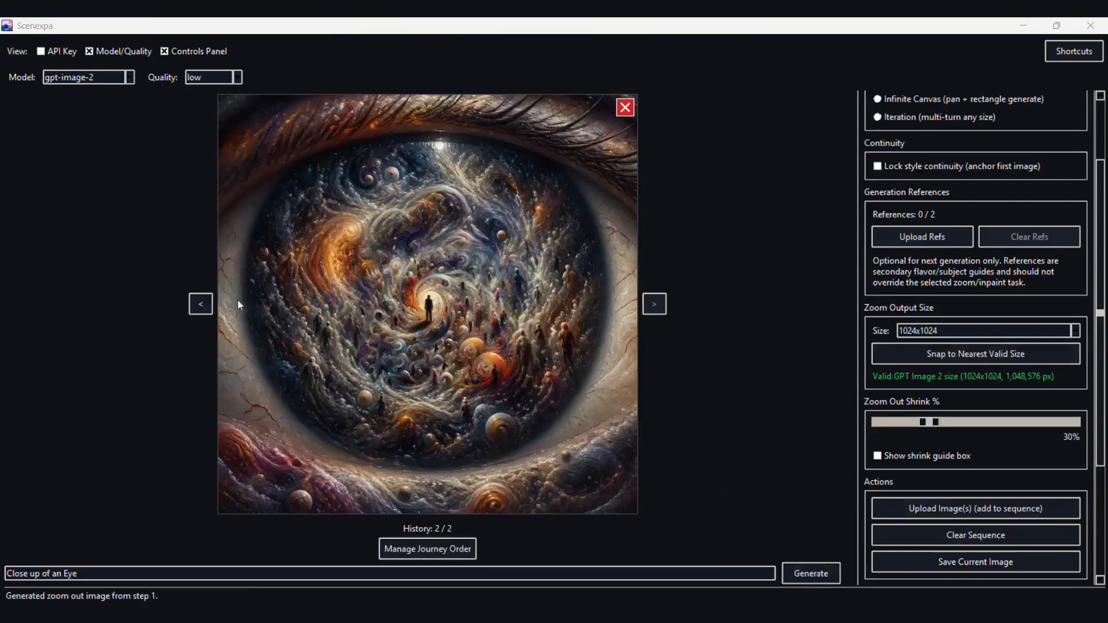
click(209, 303)
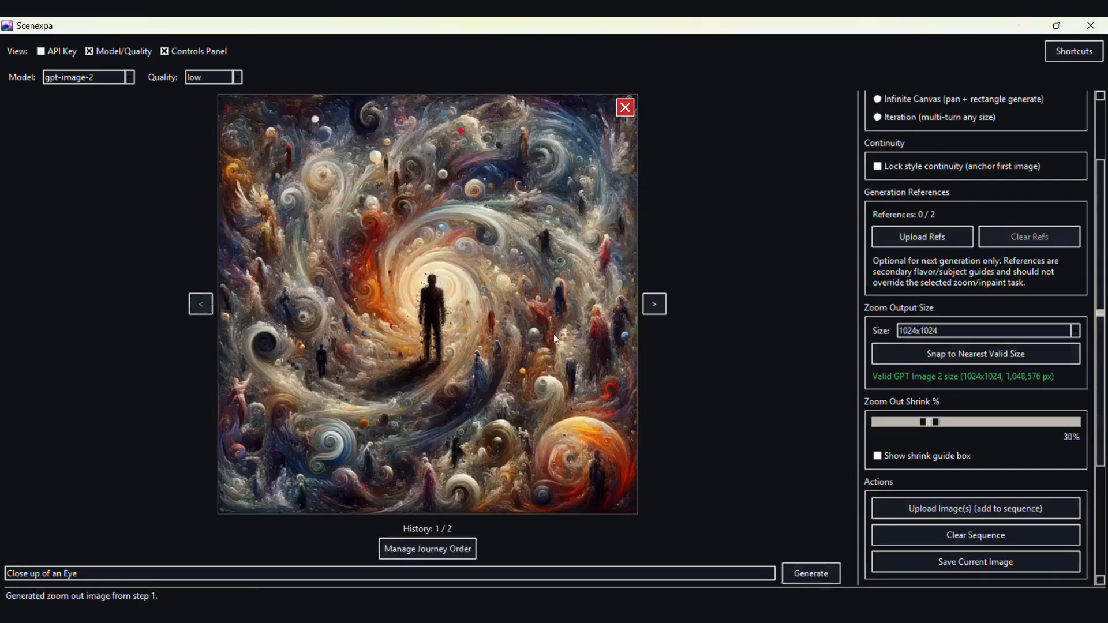
click(653, 311)
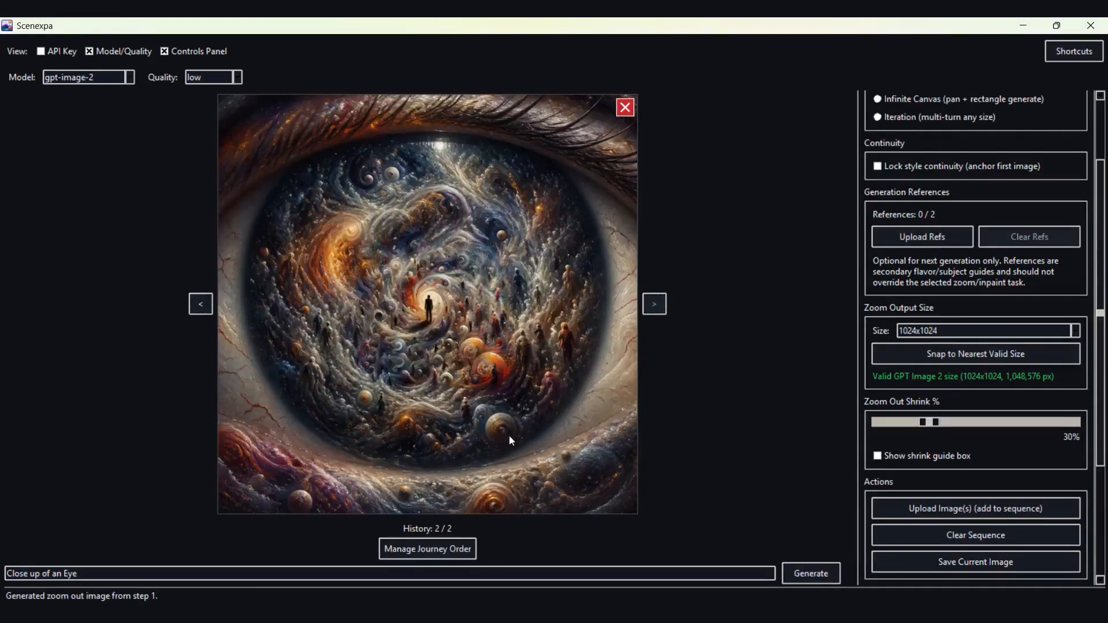
Look over the journey order, and check the deletion option for the second image without deleting it
click(455, 548)
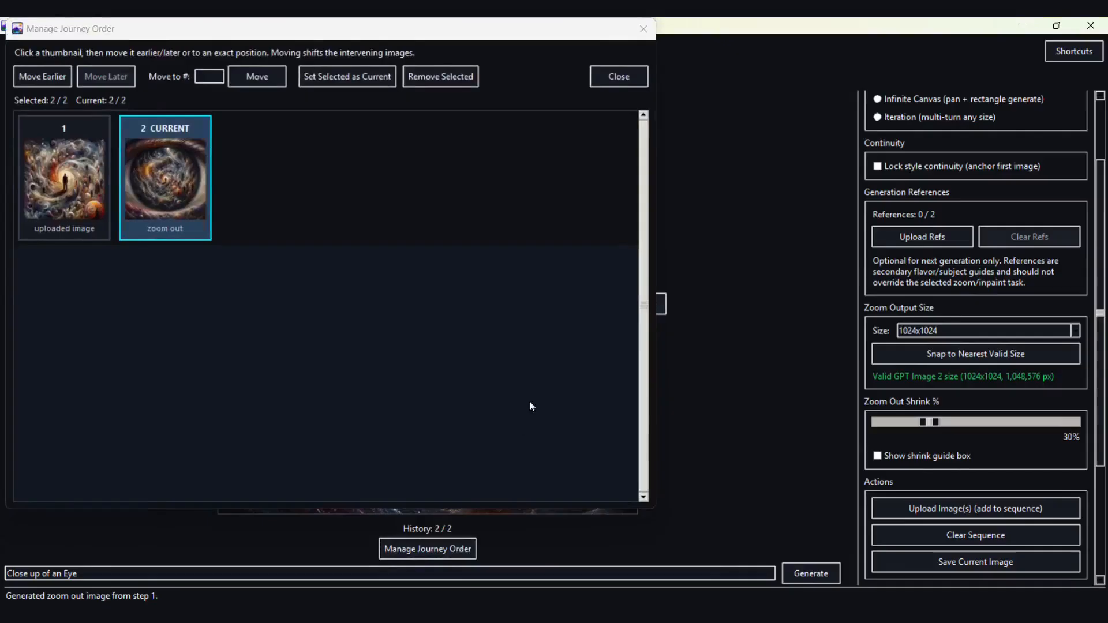
click(634, 79)
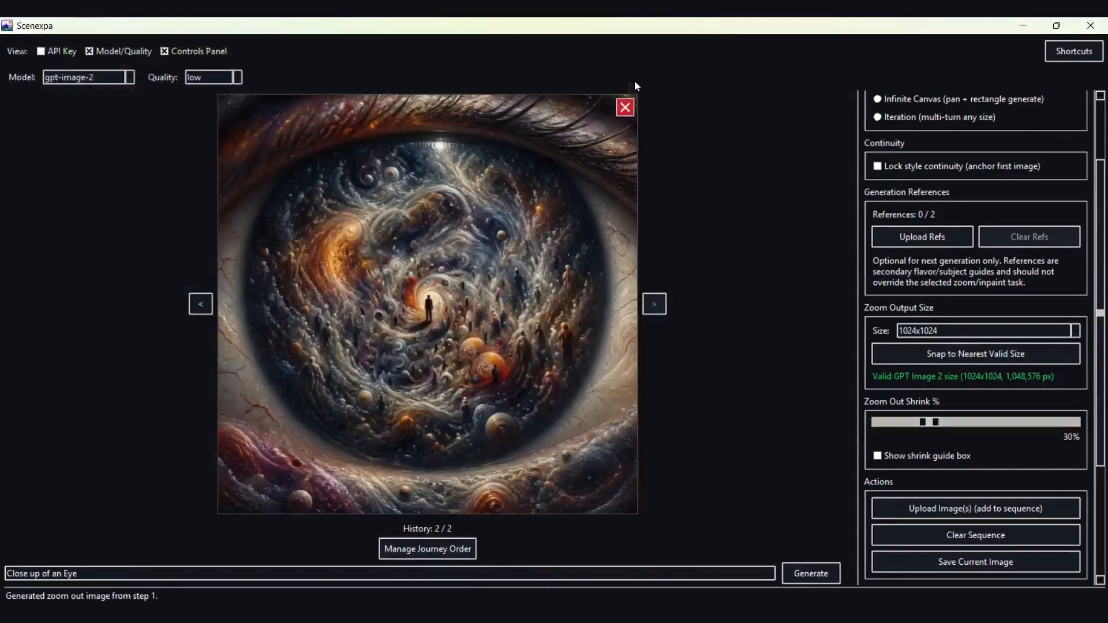
click(625, 108)
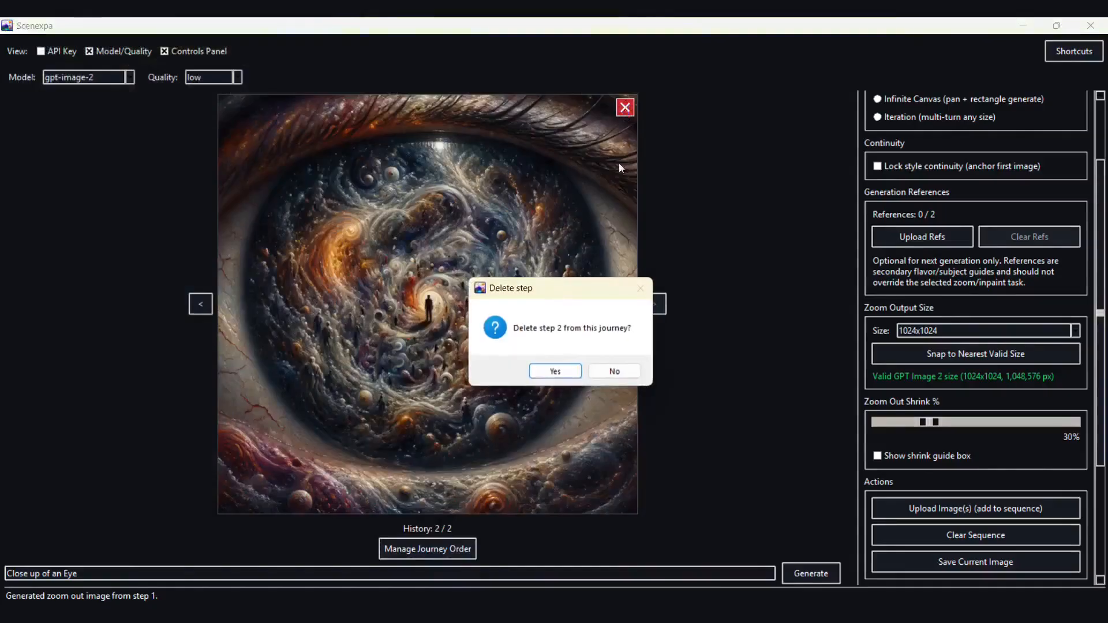
click(615, 371)
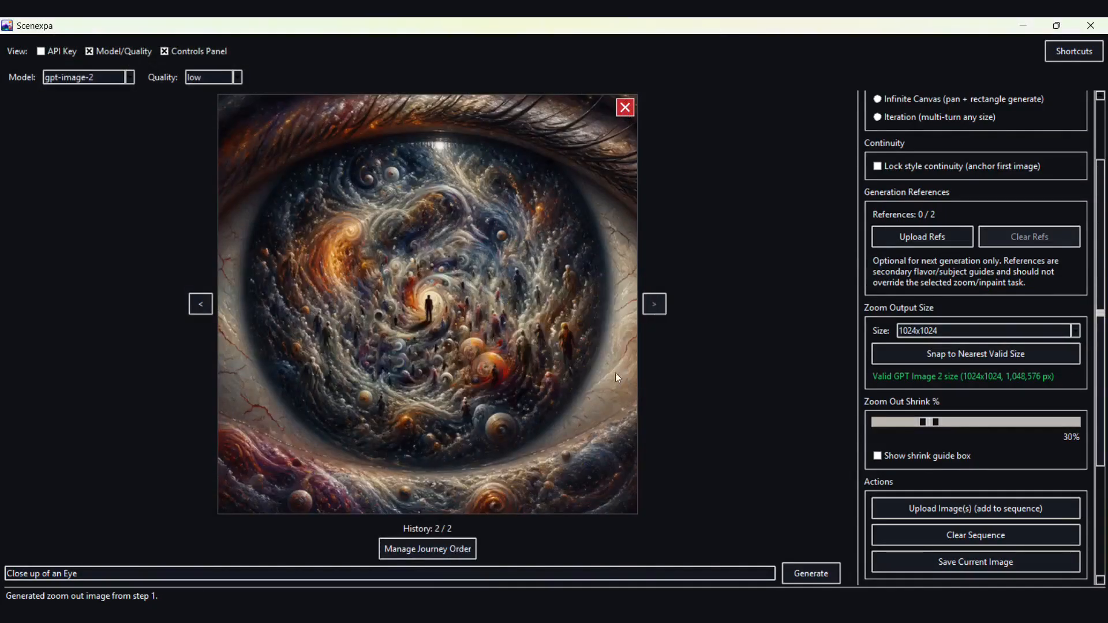
Generate another zoom-out from the original image with the same eye prompt and compare it with the other journey images
click(209, 307)
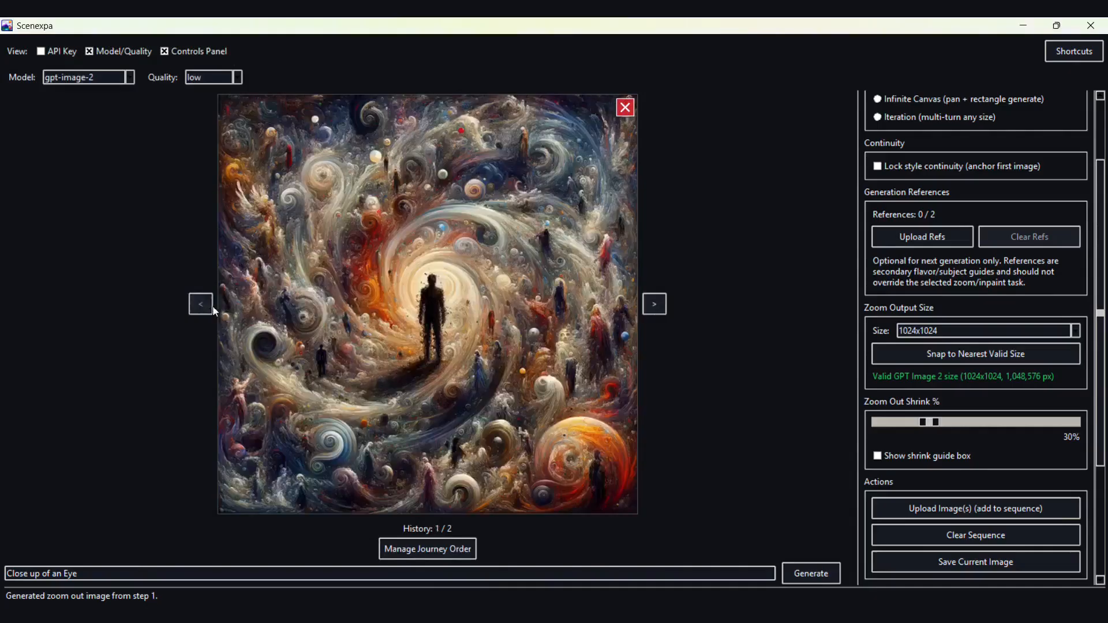
click(813, 572)
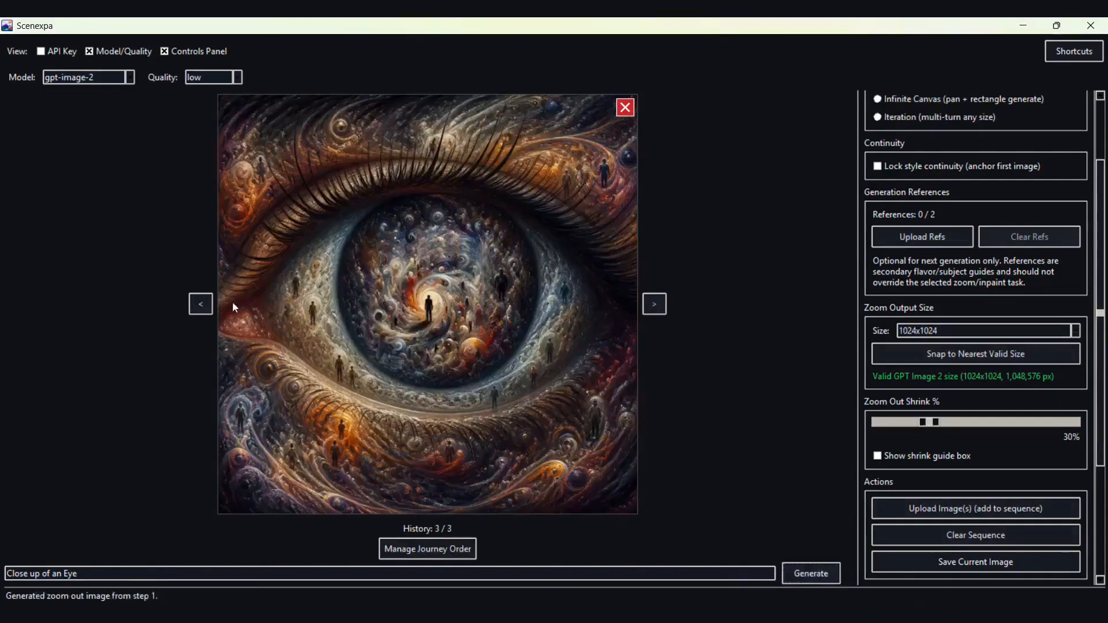
click(206, 305)
click(206, 304)
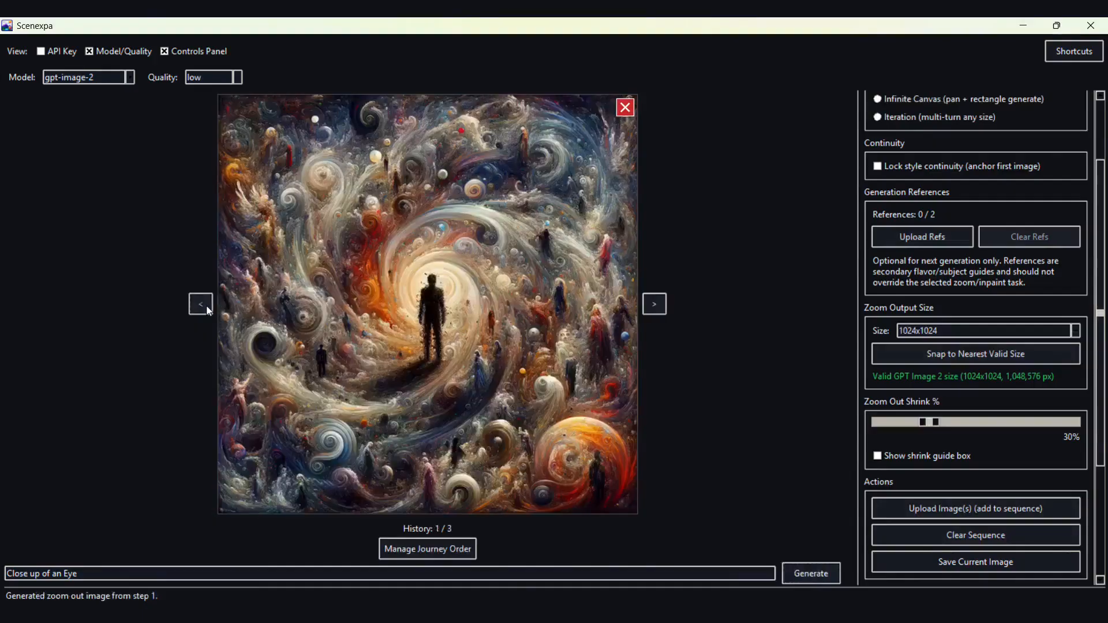
click(665, 310)
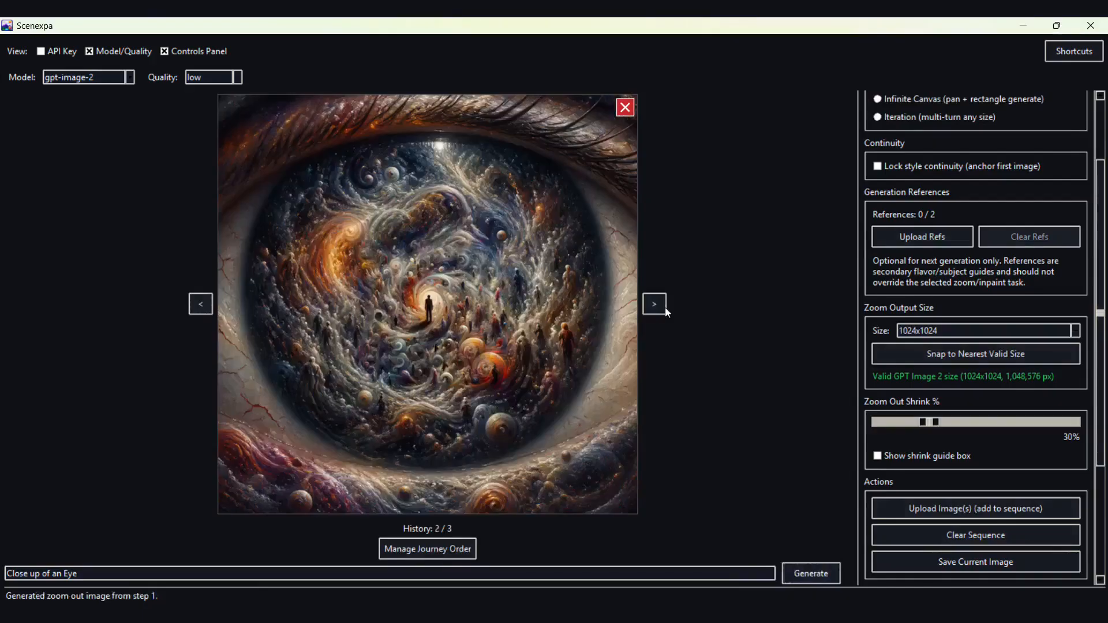
click(666, 311)
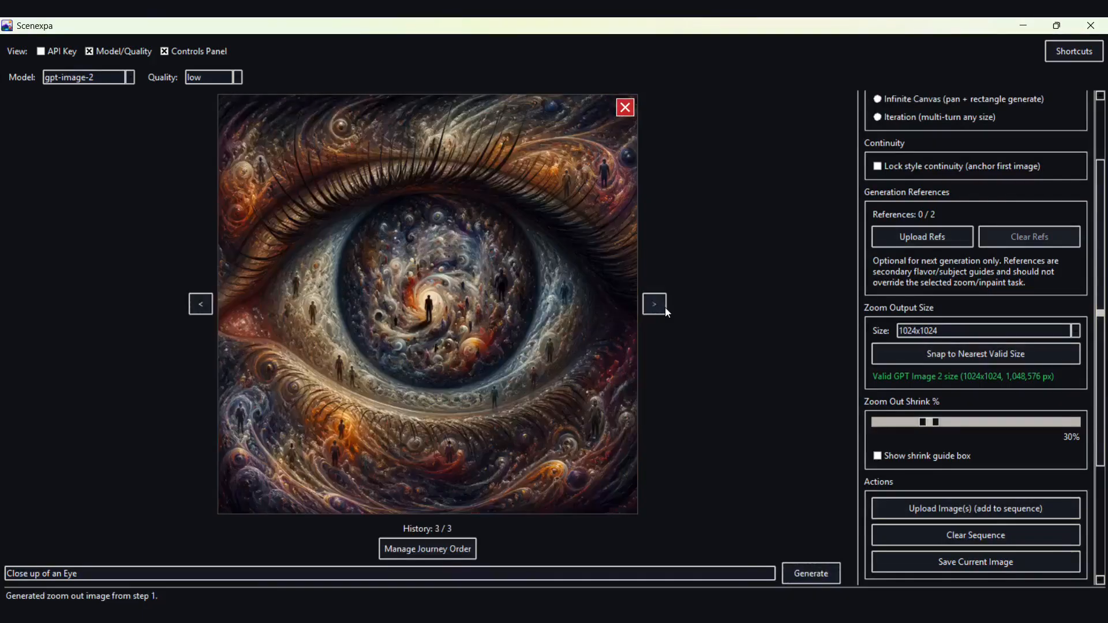
Delete the third image from the journey
click(626, 108)
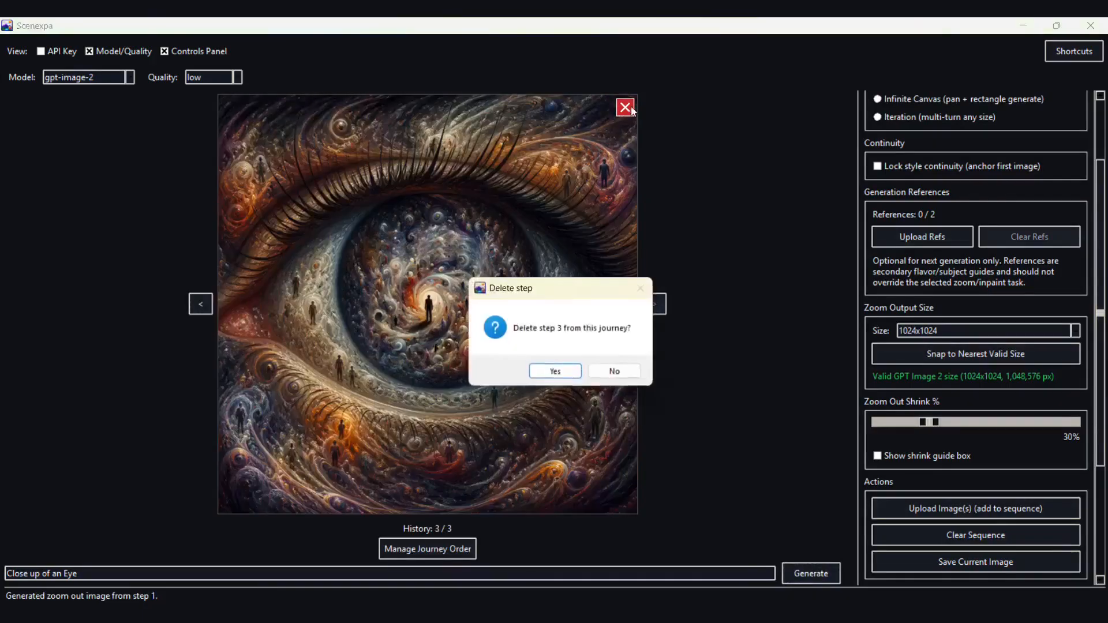
click(565, 372)
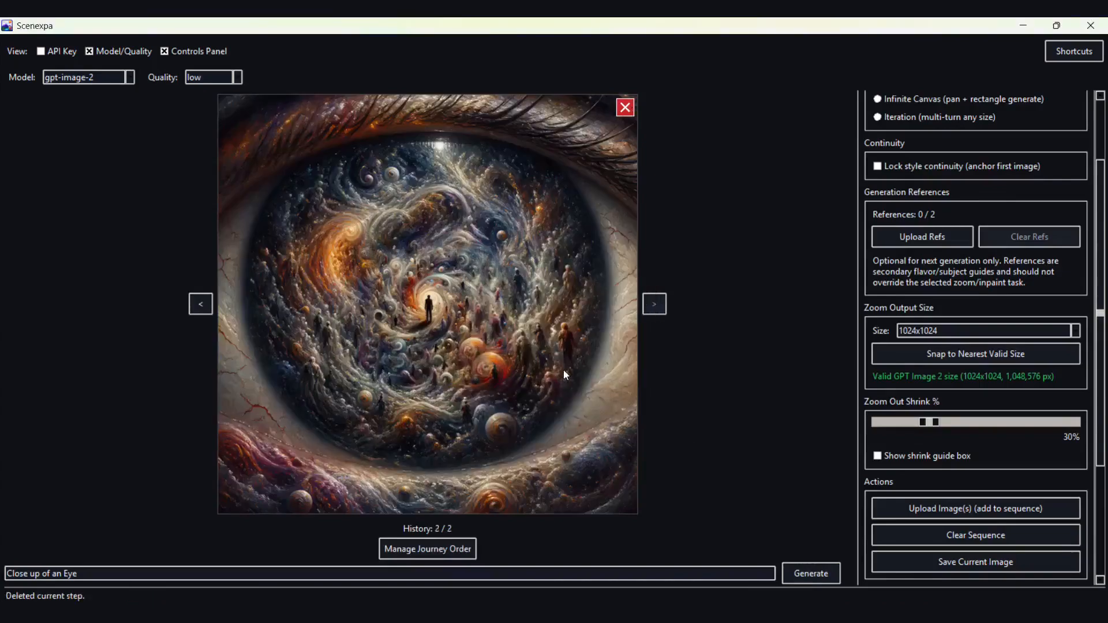
Replace the prompt with "Close up side view of animal face" and generate a zoom-out from the eye image
click(116, 573)
key(BackSpace)
key(BackSpace)
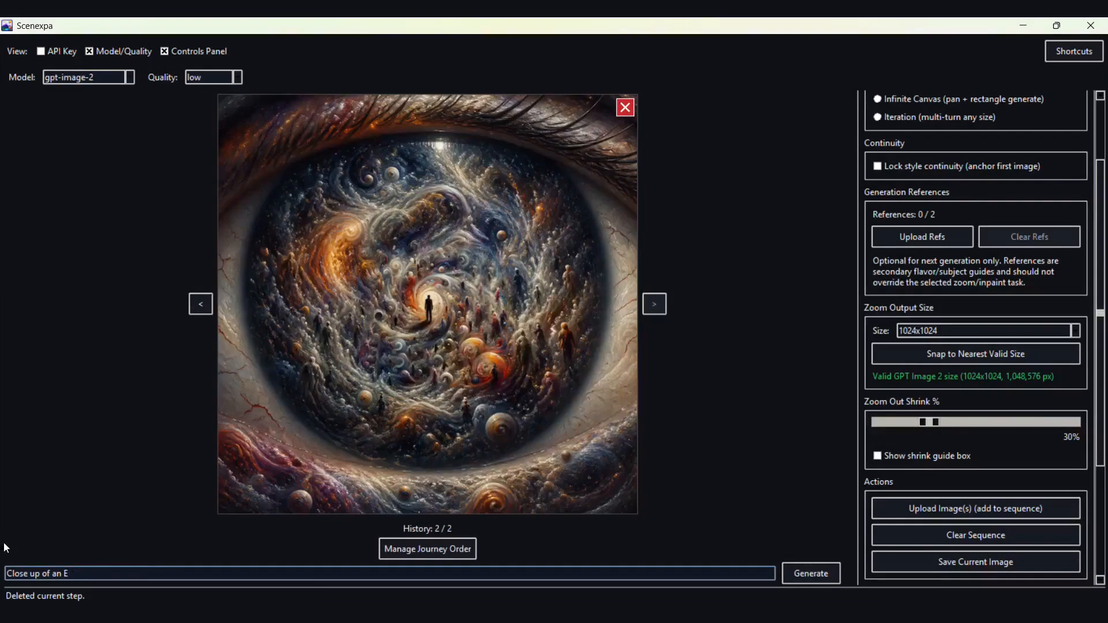
key(BackSpace)
key(BackSpace)
key(BackSpace)
key(BackSpace)
key(BackSpace)
key(BackSpace)
key(BackSpace)
key(BackSpace)
key(BackSpace)
key(BackSpace)
key(BackSpace)
key(BackSpace)
key(BackSpace)
key(BackSpace)
key(BackSpace)
key(BackSpace)
text(Close up side view of animal face)
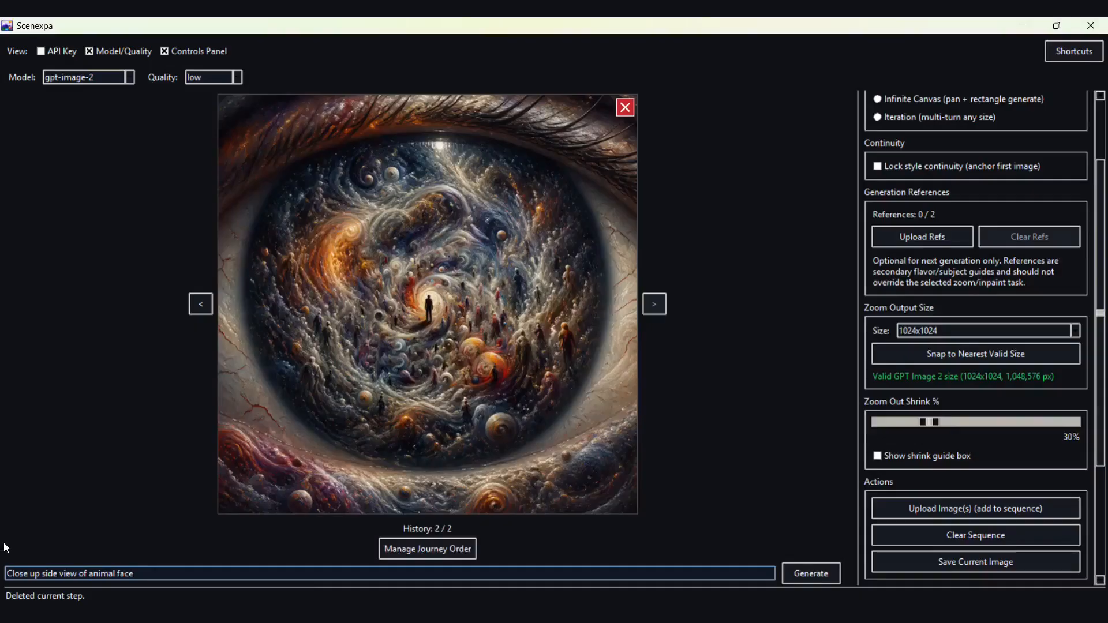
click(802, 574)
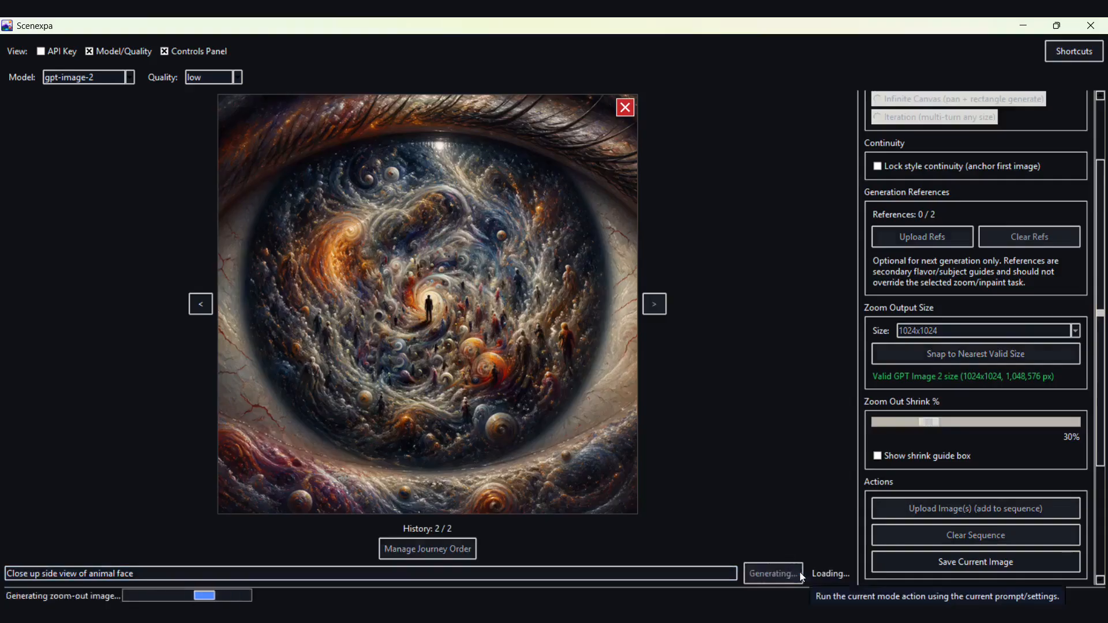
Replace the prompt with "God like creature breathing everything intro reality" and generate a zoom-out from the face image
key(ctrl+a)
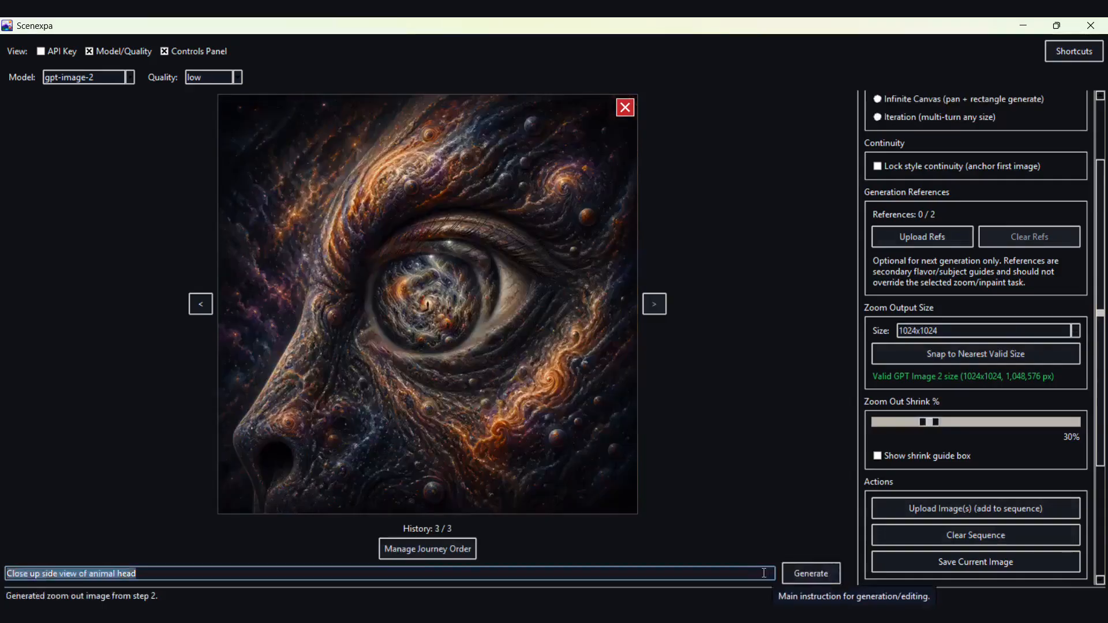
key(BackSpace)
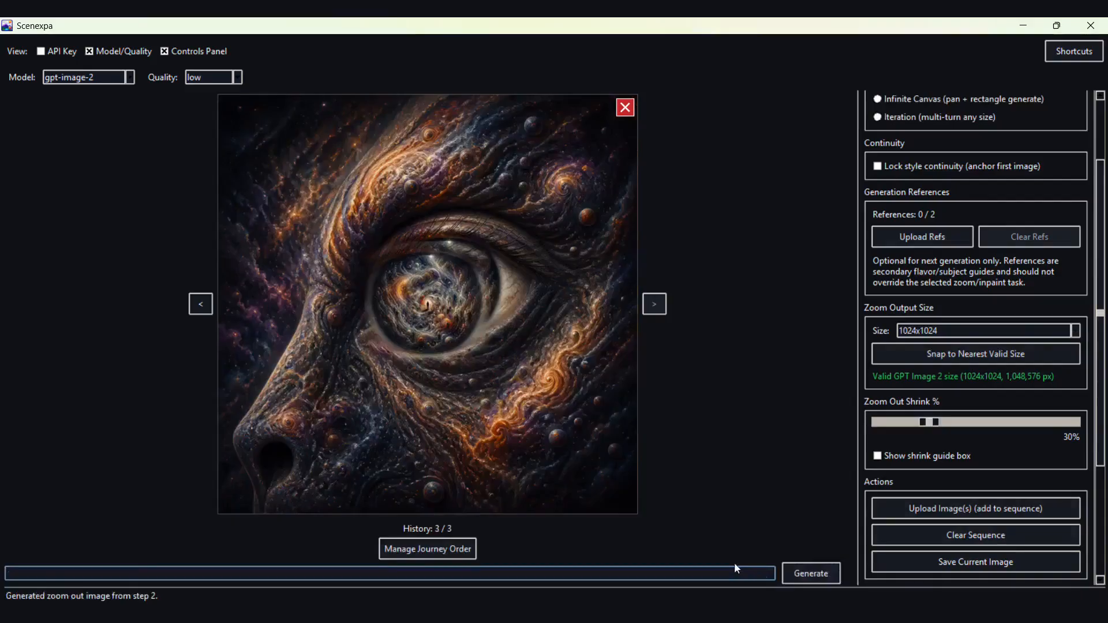
text(God like creature breathing every)
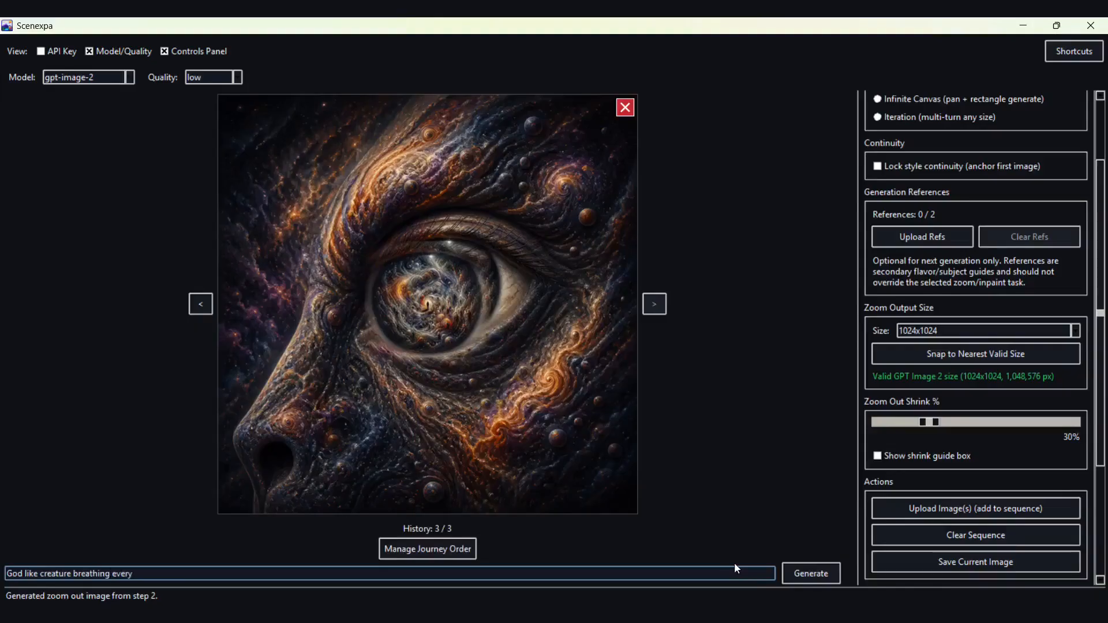
text(thjing intro reality)
click(796, 579)
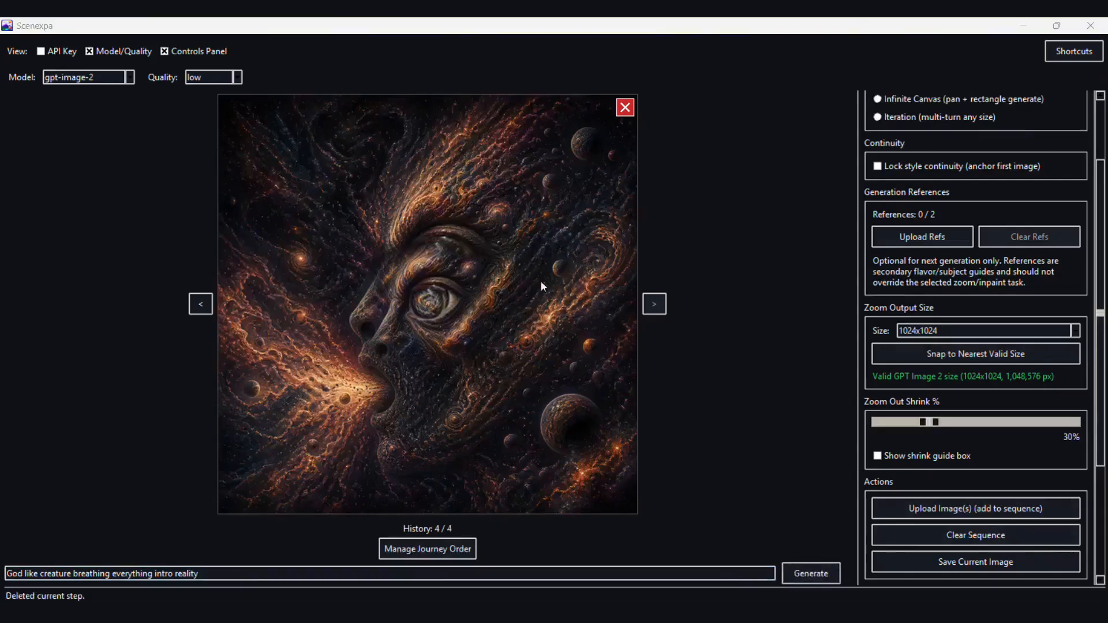
Switch to Inpaint mode, enable the circular eraser and set its brush mode to mark for recreation
scroll(905, 226, up, 3)
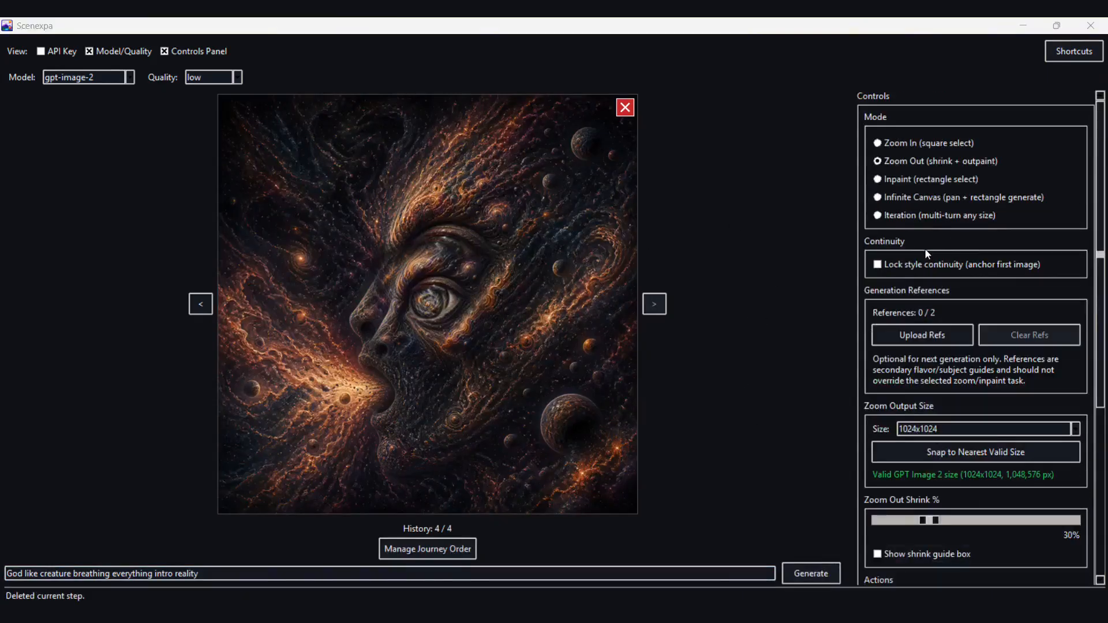
click(881, 181)
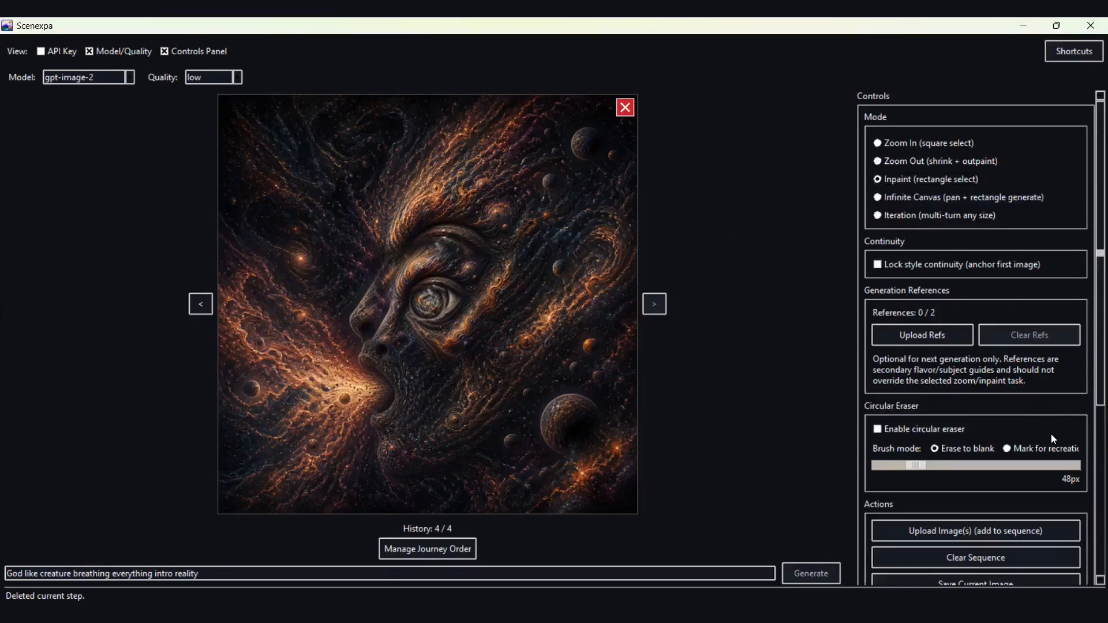
click(882, 428)
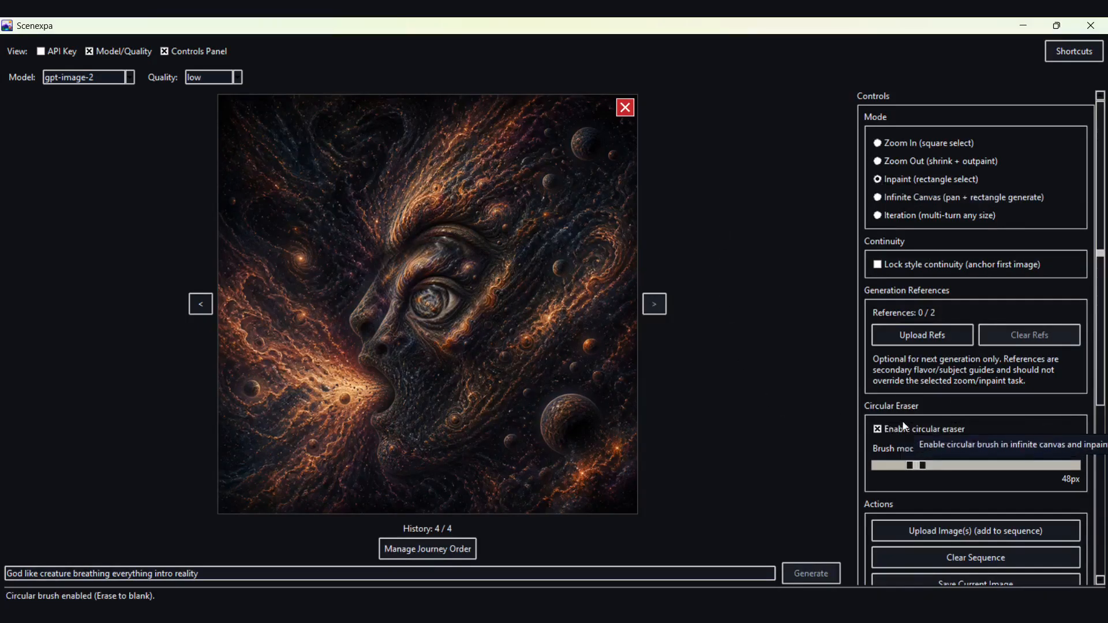
click(1009, 449)
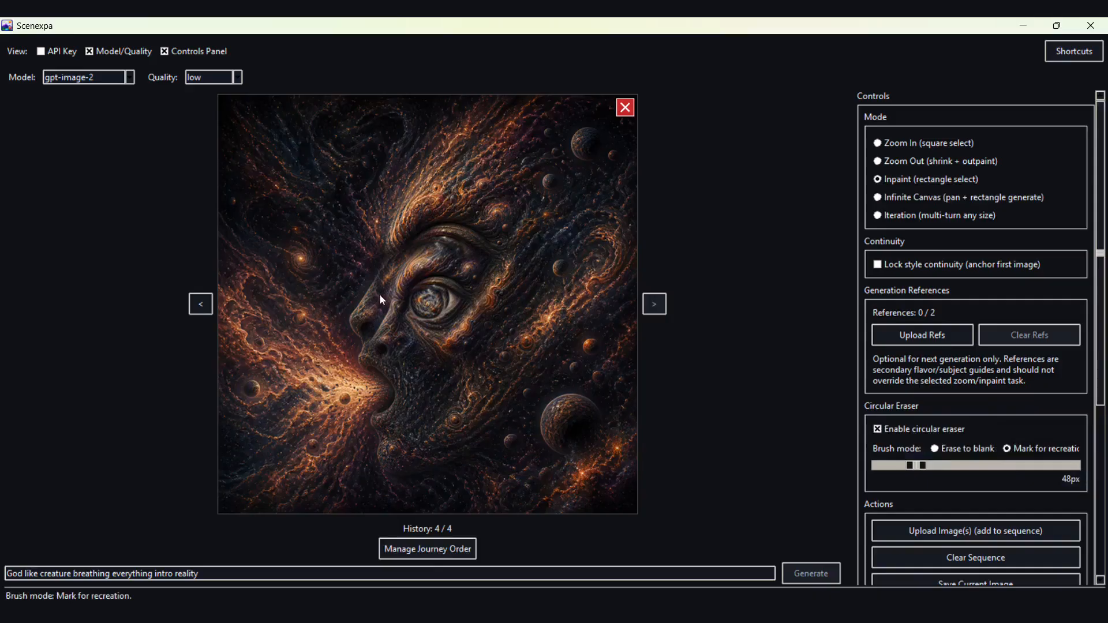
Brush over the nose and nose bridge of the cosmic face to mark them for recreation
click(349, 317)
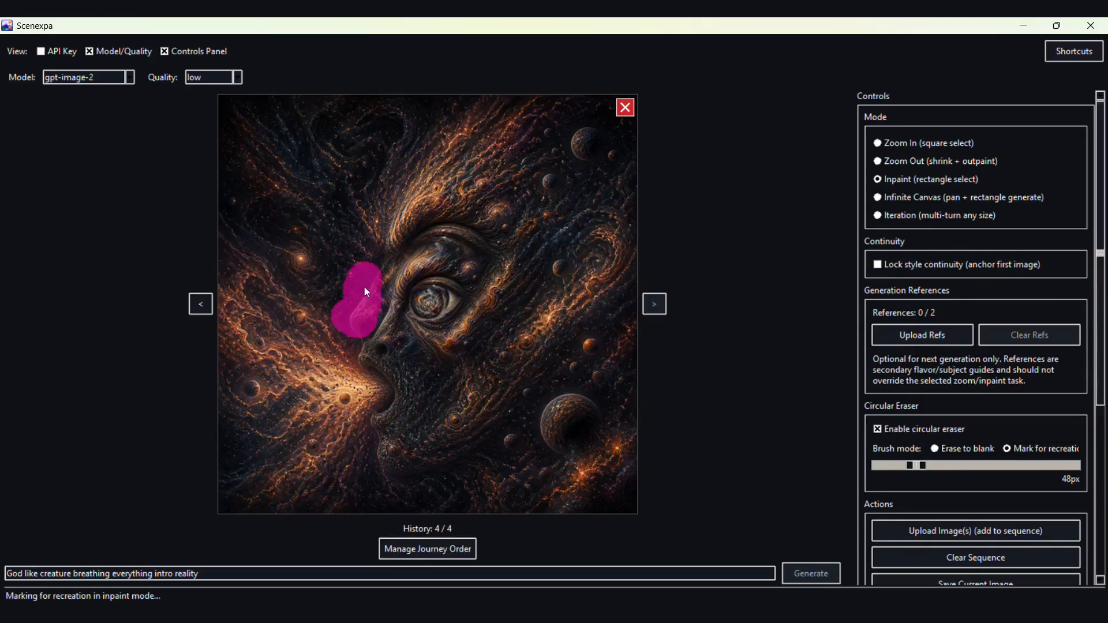
drag(366, 292, 373, 304)
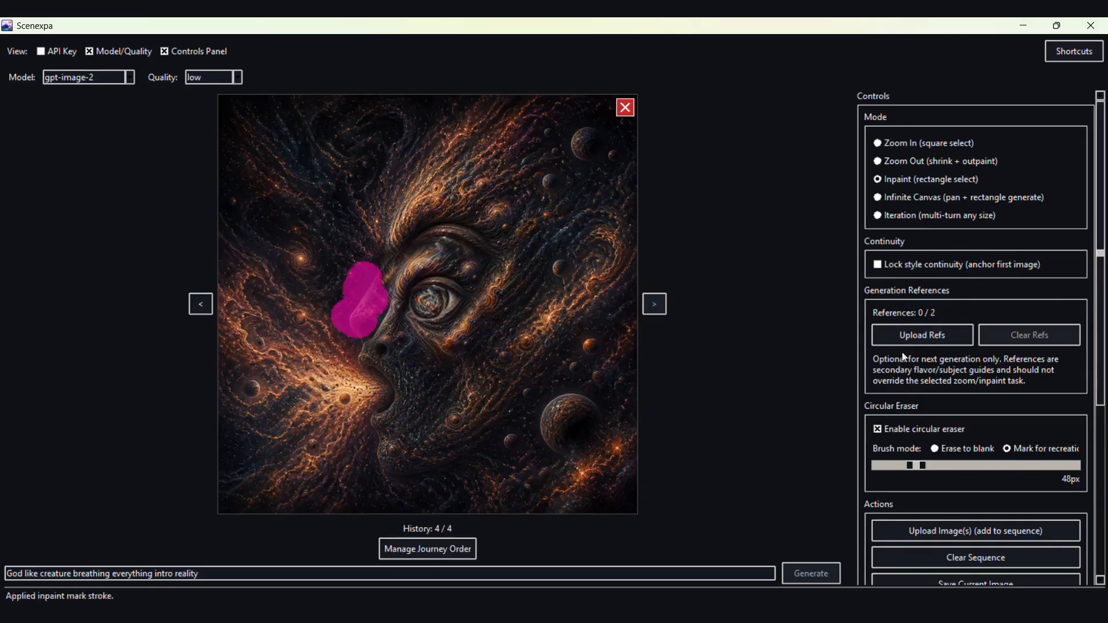
Disable the circular eraser, select the face area around the nose, append ", no nose" to the prompt and try an inpaint generation
click(879, 429)
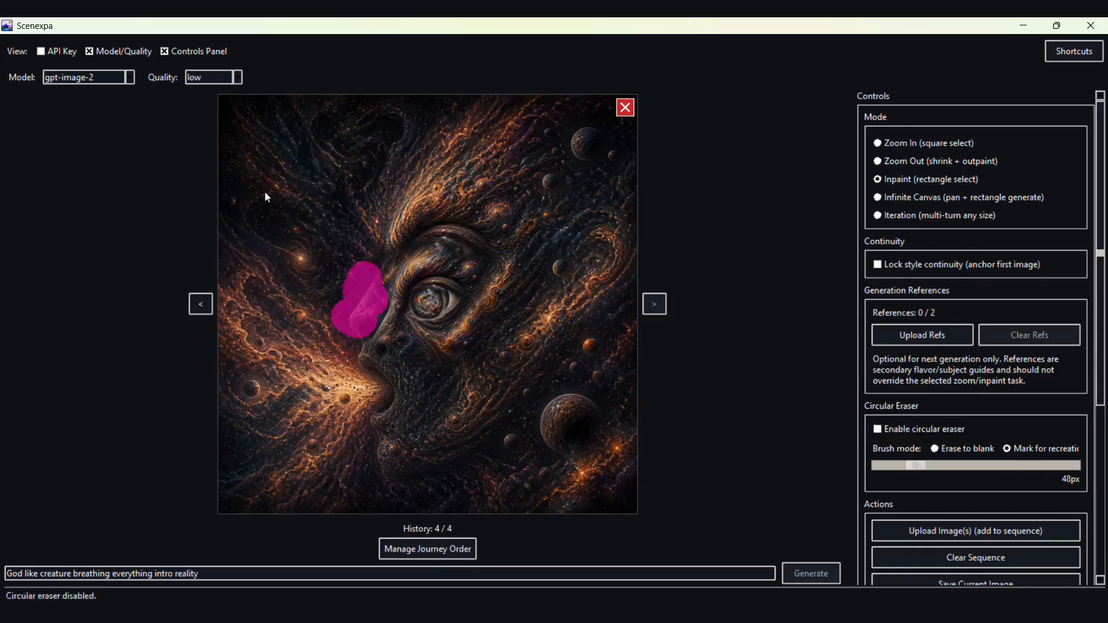
drag(276, 181, 597, 484)
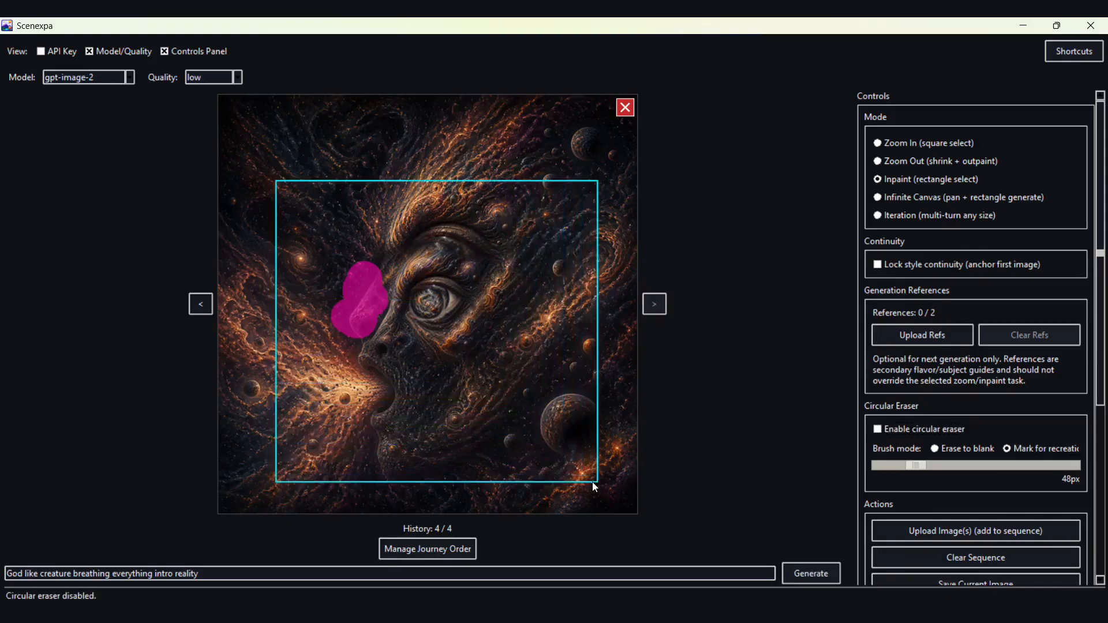
click(234, 577)
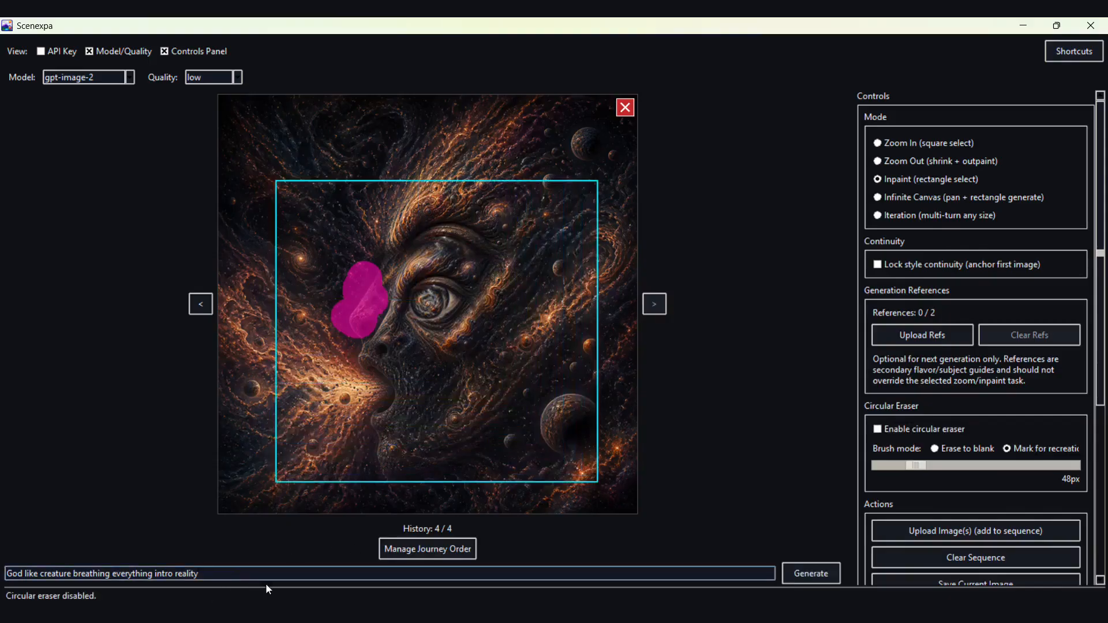
text(, no nose)
click(829, 574)
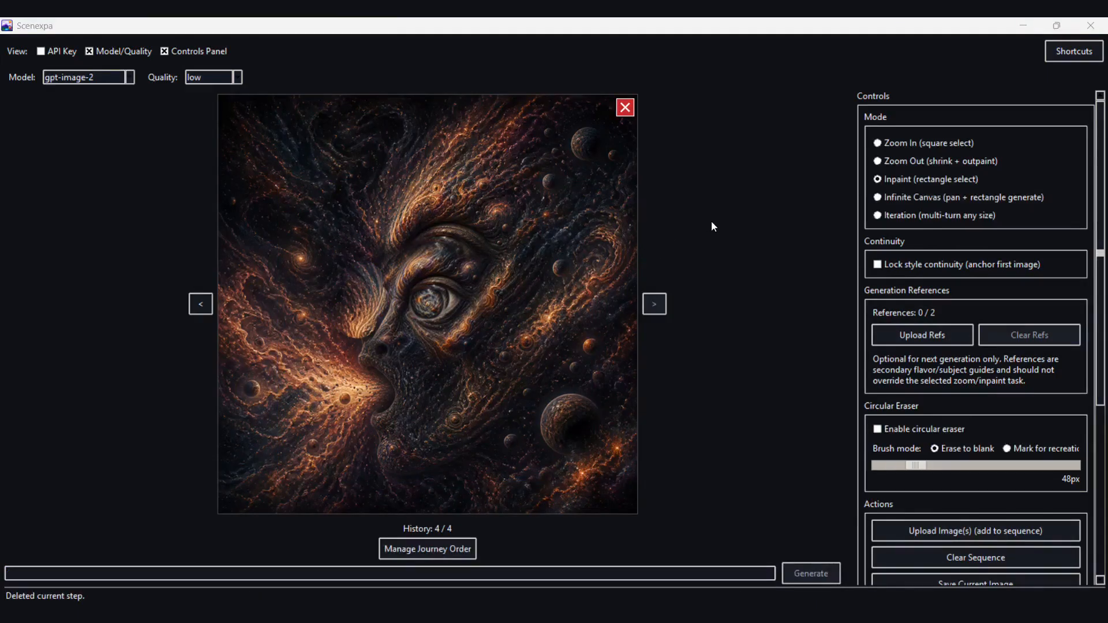
Generate a zoom-out from the cosmic face with the prompt "Top down view of street art painting, artist standing beside it looking down at it"
click(870, 162)
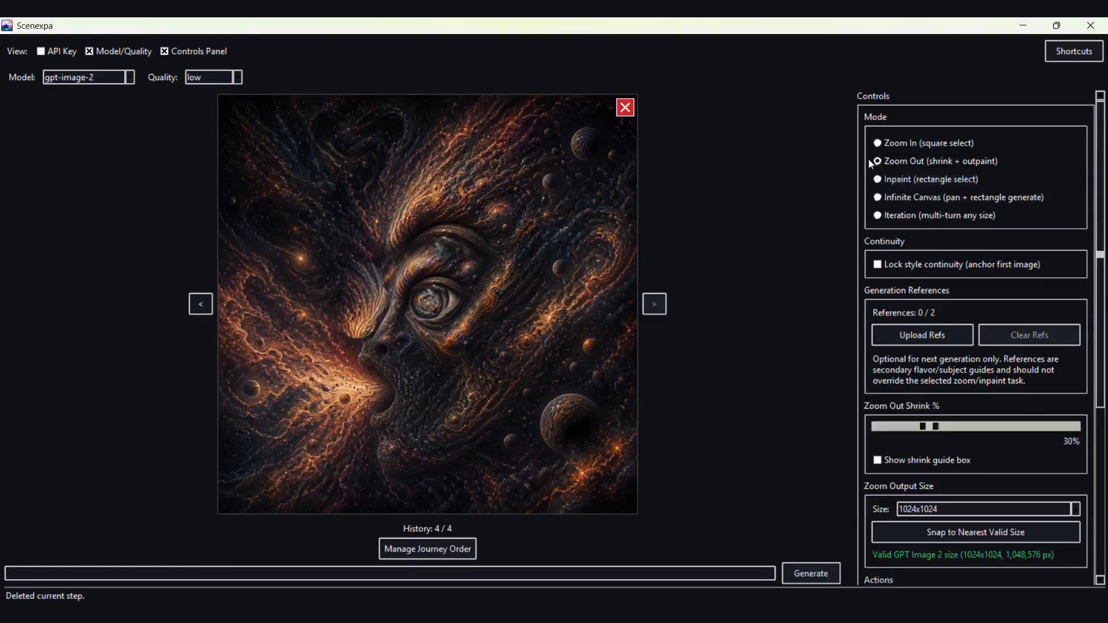
drag(492, 570, 141, 544)
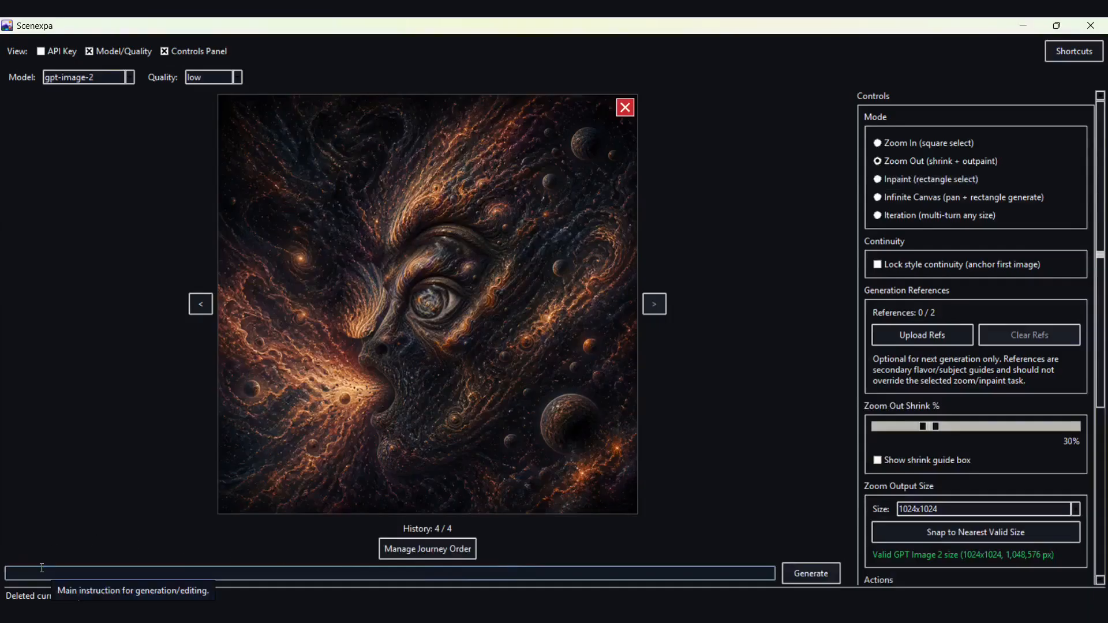
text(Top down view of street art painting, artist standi)
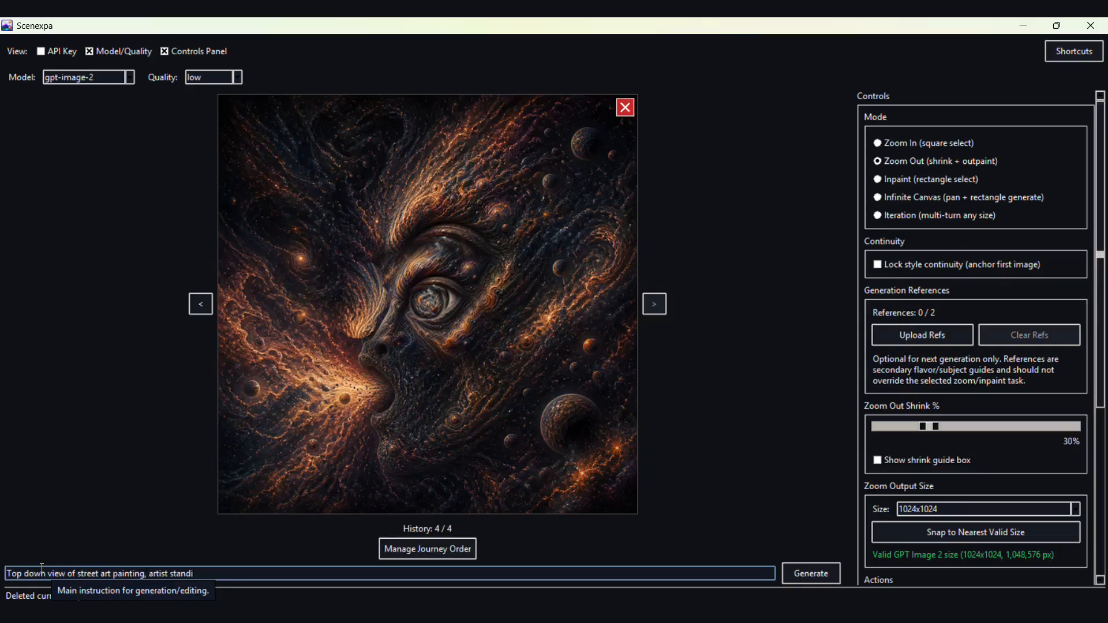
text(ng beside it looking down at it)
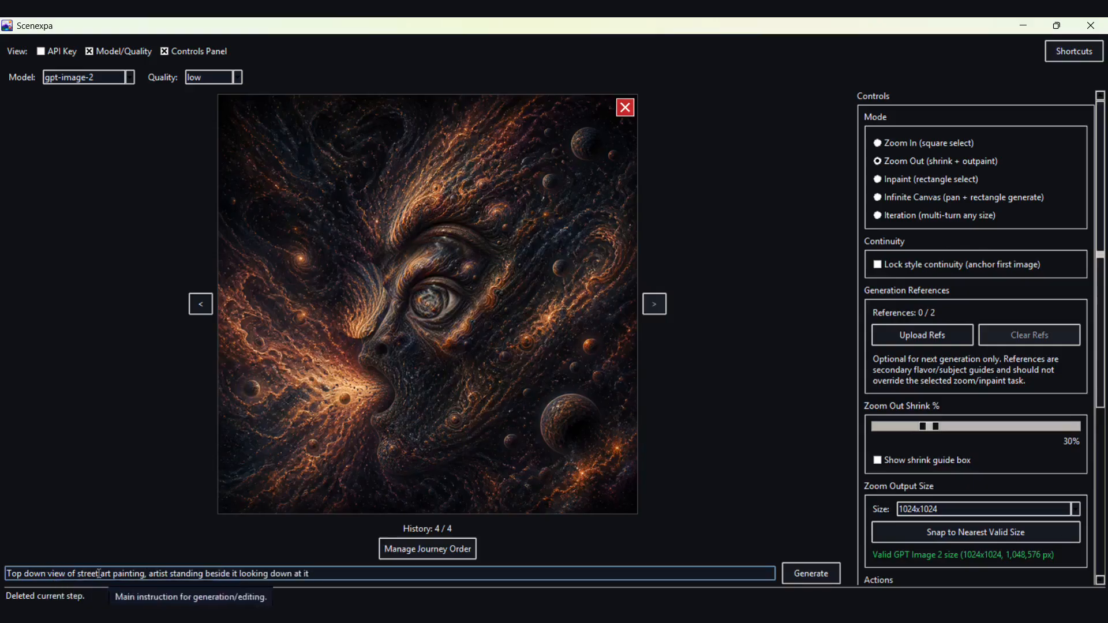
click(810, 575)
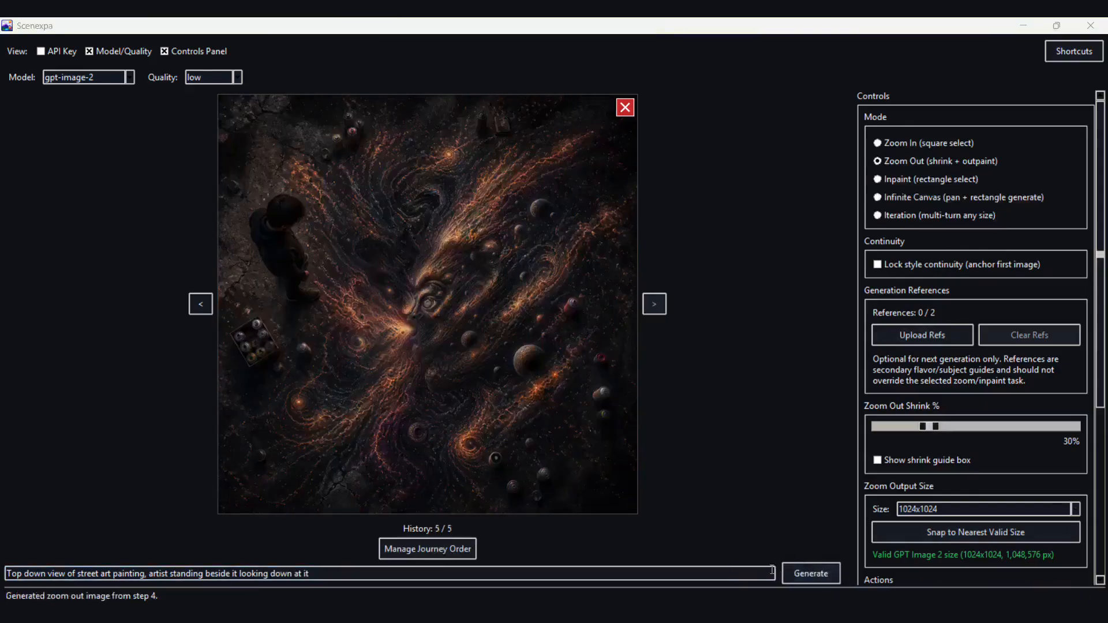
Replace the prompt with "Top down view of a city block" and generate a zoom-out from the street art image
key(BackSpace)
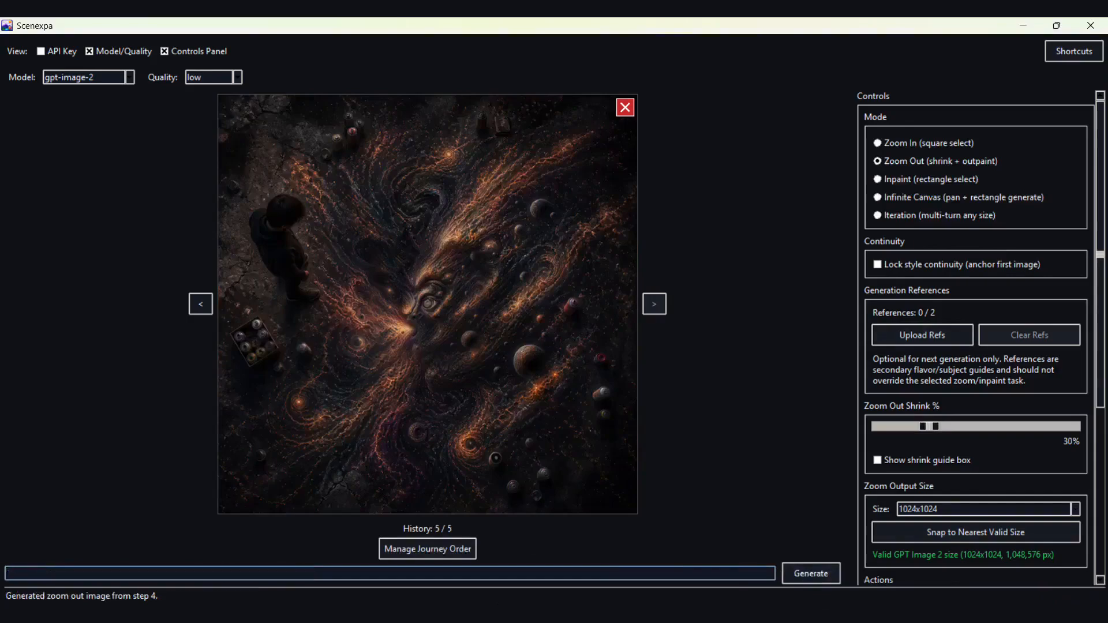
text(Top deown view of a city block)
click(811, 574)
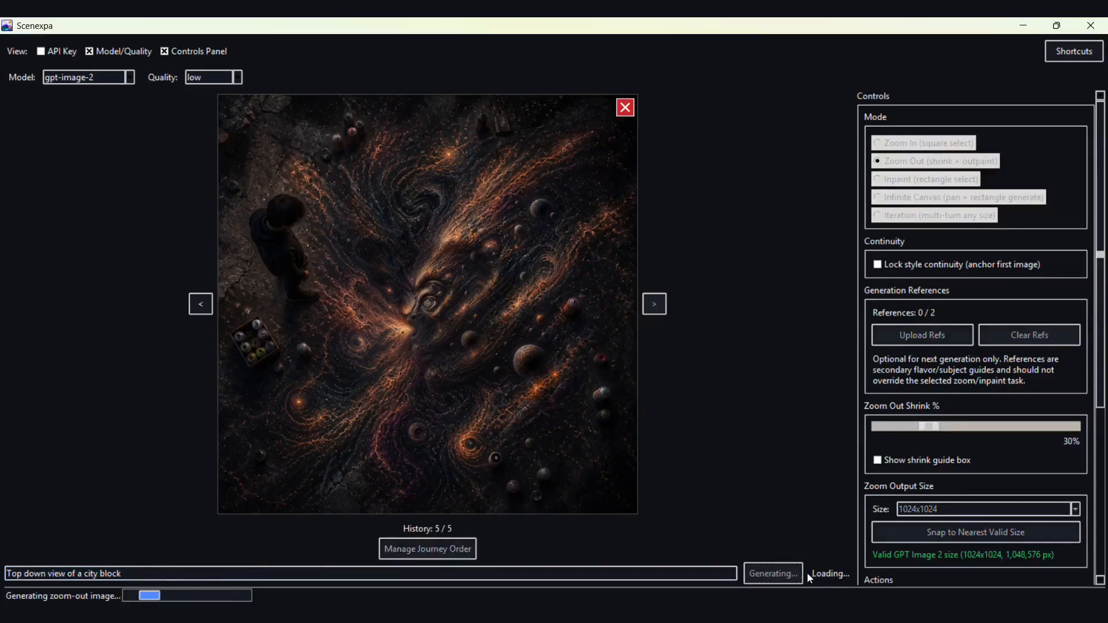
Set the prompt to "Extreme close up of a christmas tree ornament" and generate a zoom-out from the city block image
text(reme)
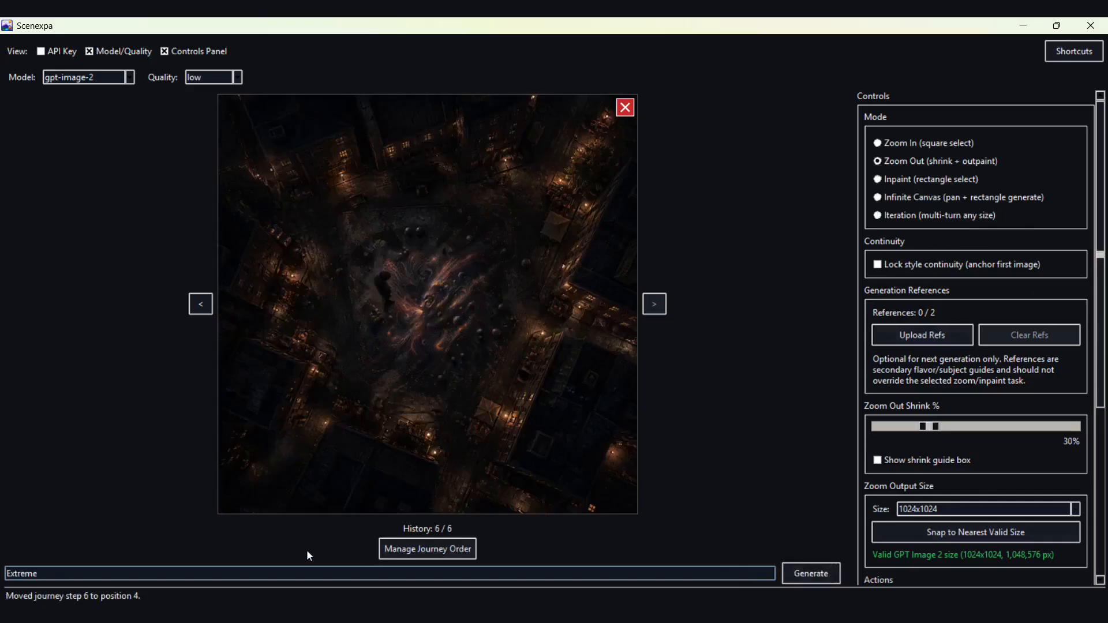
text( close up of a christmas tree ornament)
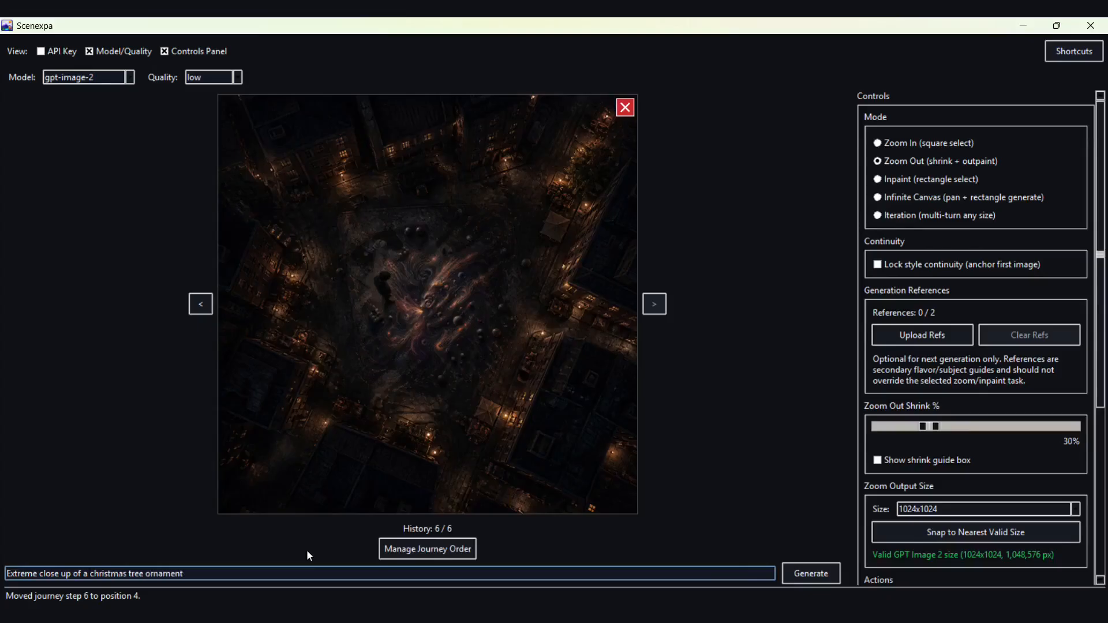
click(818, 577)
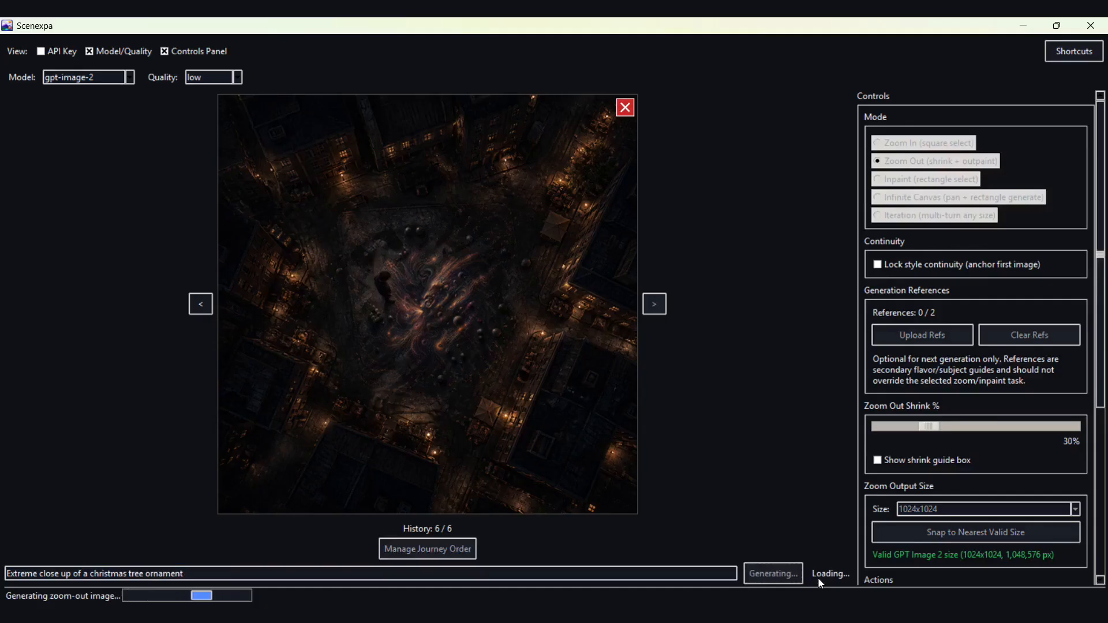
Remove "Extreme" from the ornament prompt and generate another zoom-out
double_click(23, 574)
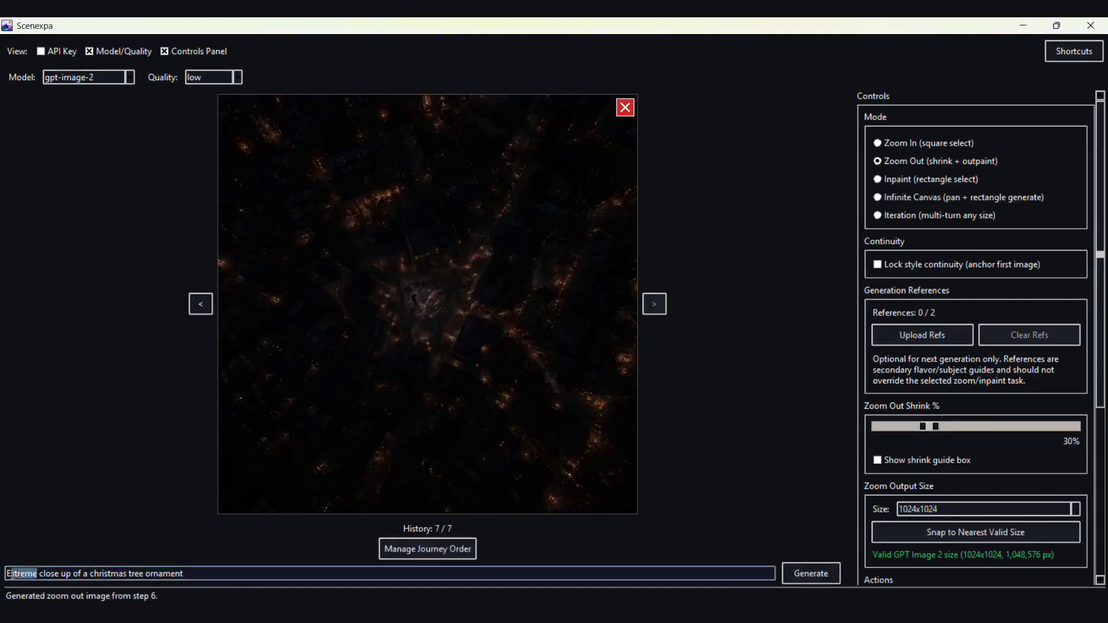
key(BackSpace)
click(834, 574)
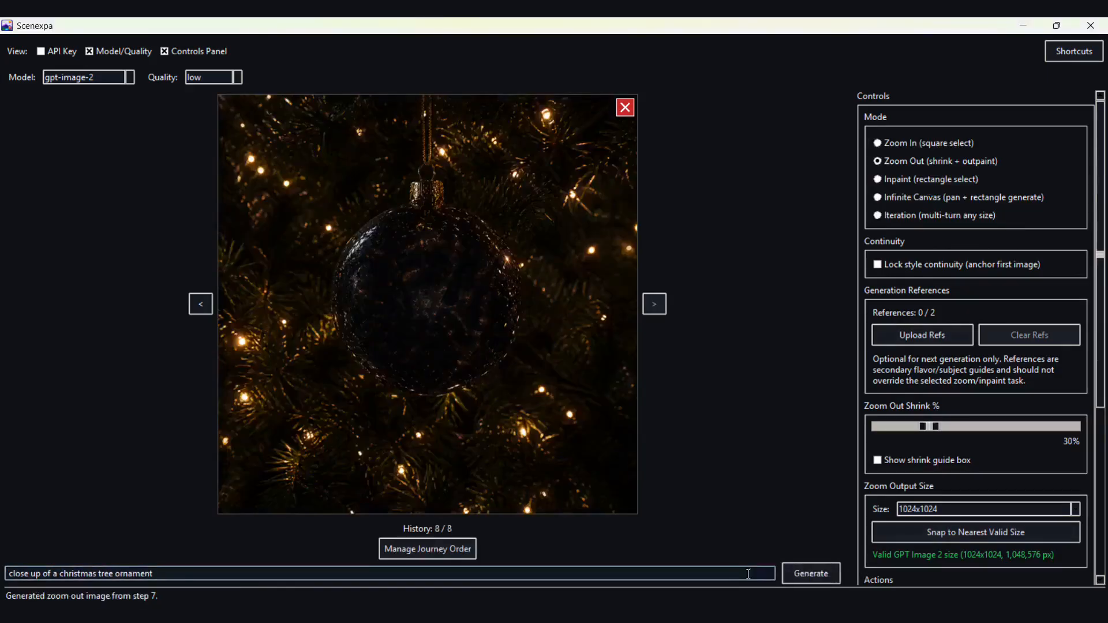
Replace the prompt with "christmas tree in decorated room, tree covered in ornaments" and generate a zoom-out from the ornament image
triple_click(749, 574)
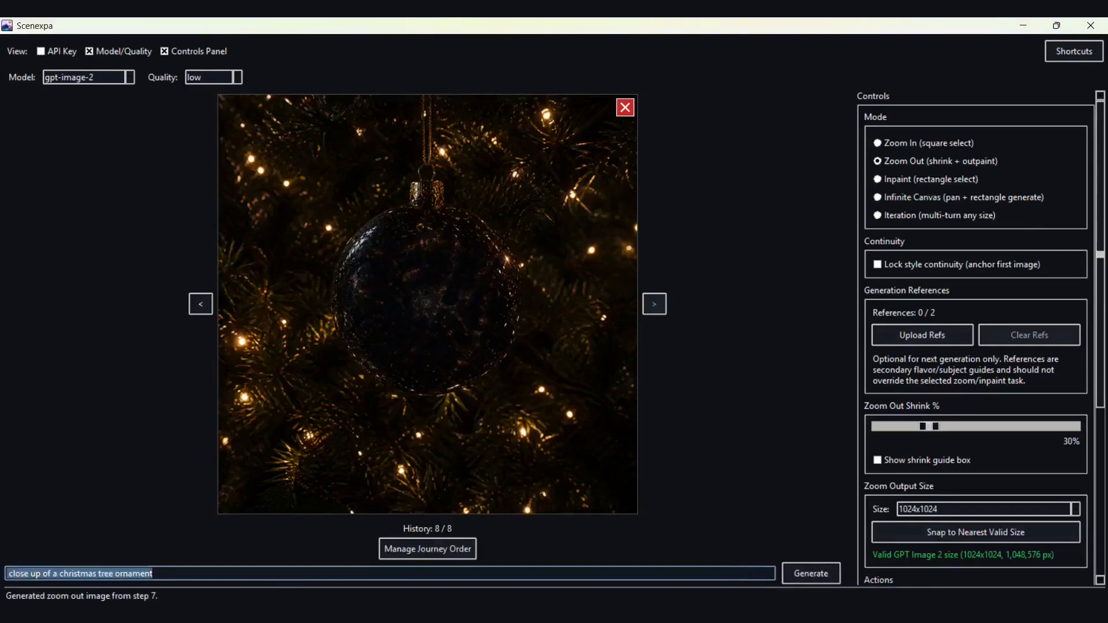
text(christmas)
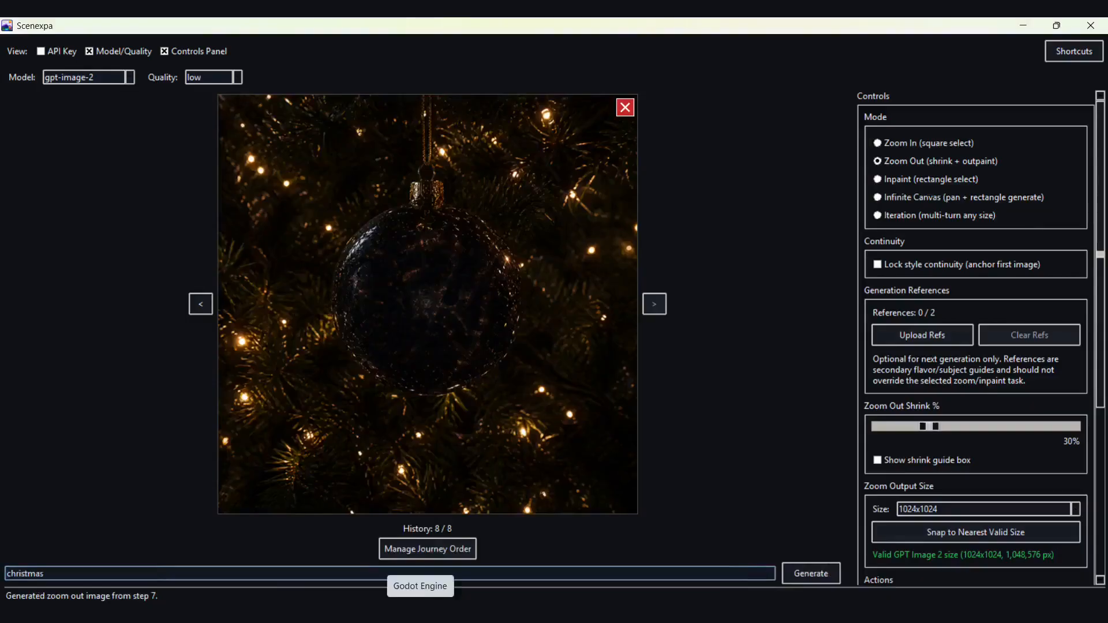
text( tree in decorated room)
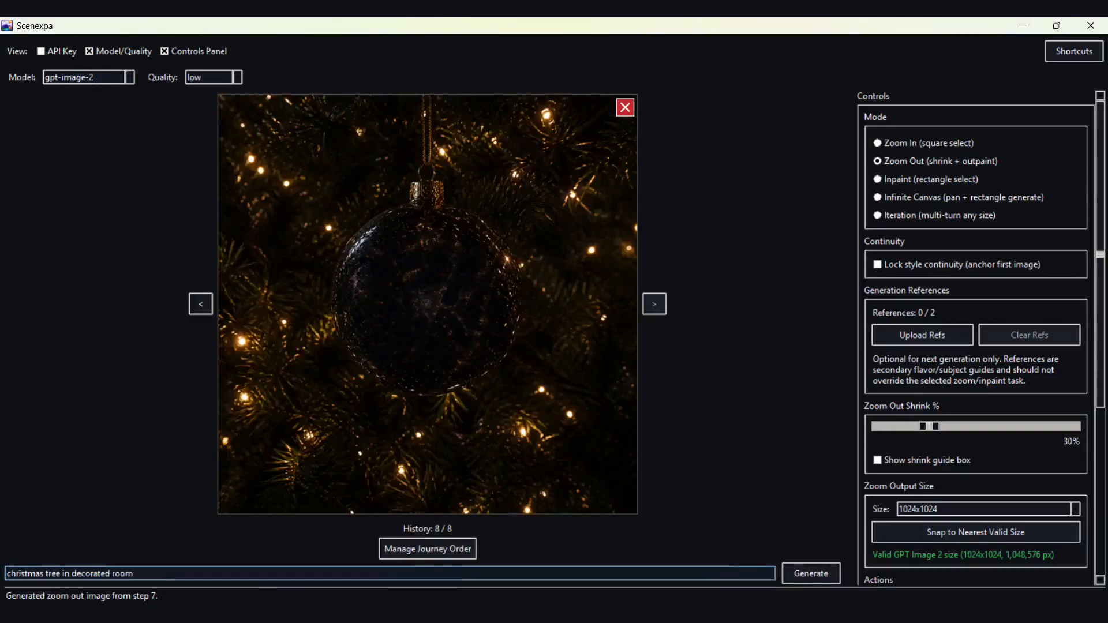
text(, tree covered in ornaments)
click(802, 577)
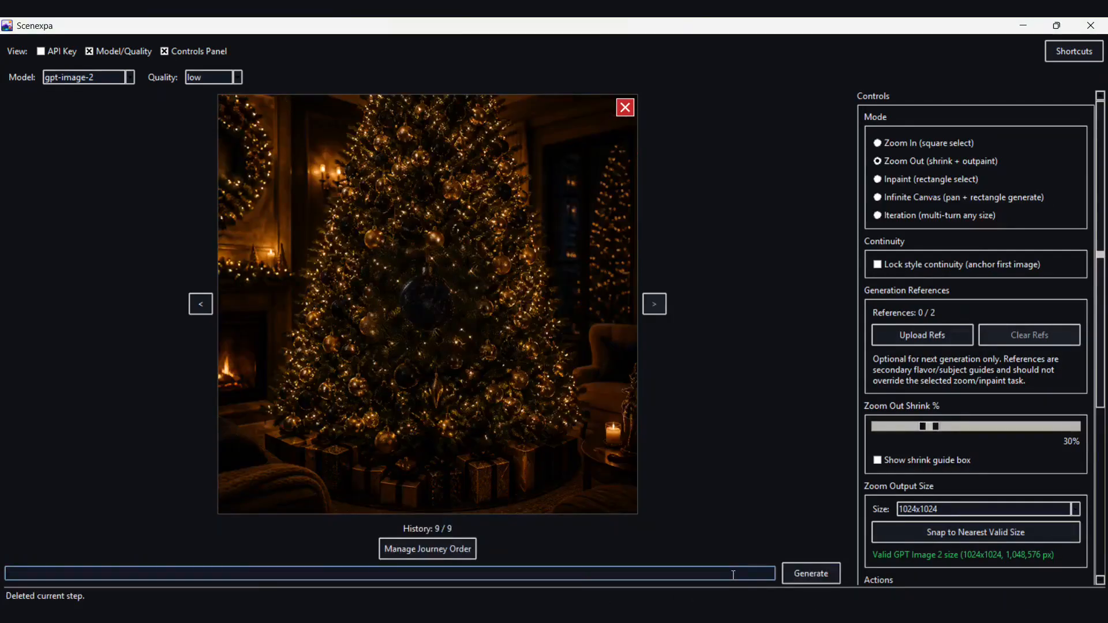
Generate two successive zoom-outs from the tree image, using the prompts "Fancy christmas room" and "Worm hole leading to another dimension"
text(Fancy christmas room)
click(835, 580)
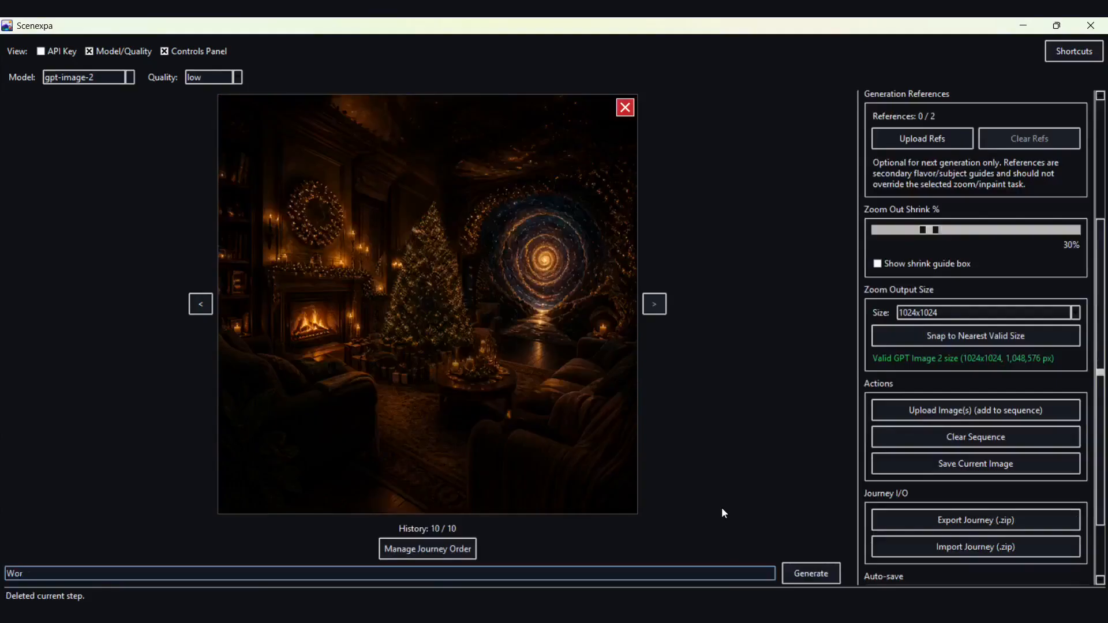
text(ole leading to another dimension)
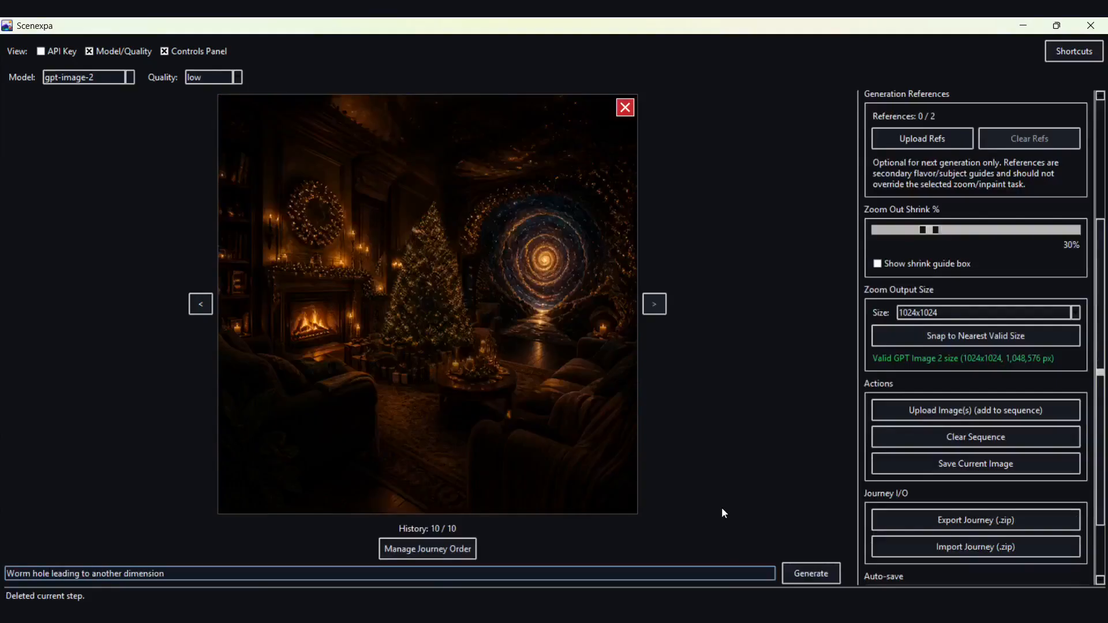
click(805, 573)
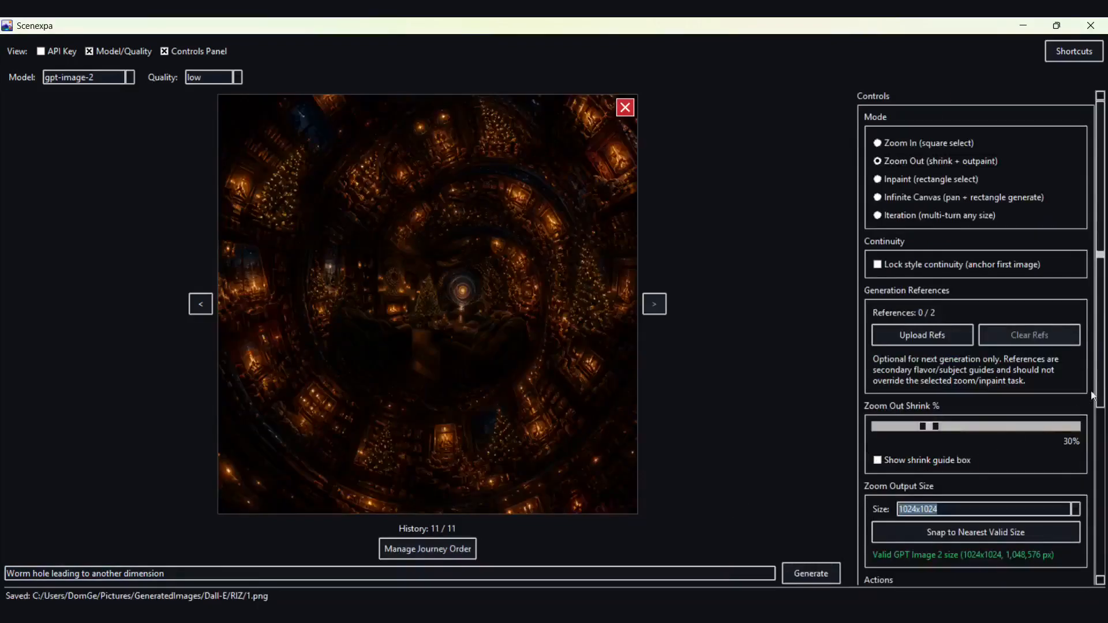
Save the current worm hole image as 1.png in the RIZ folder
drag(1099, 392, 1079, 456)
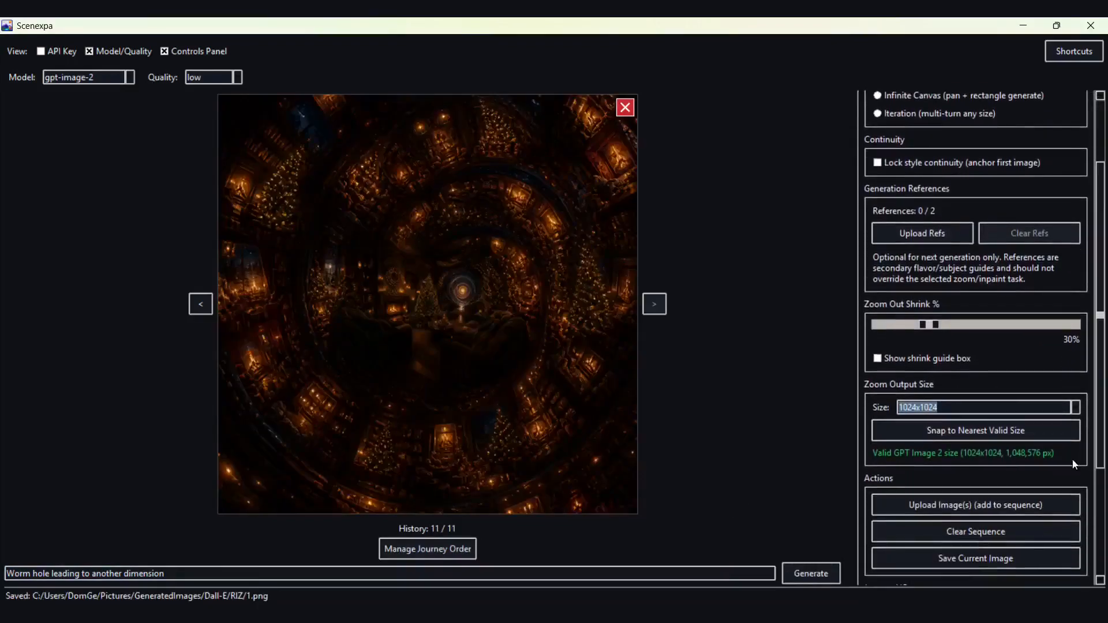
click(993, 557)
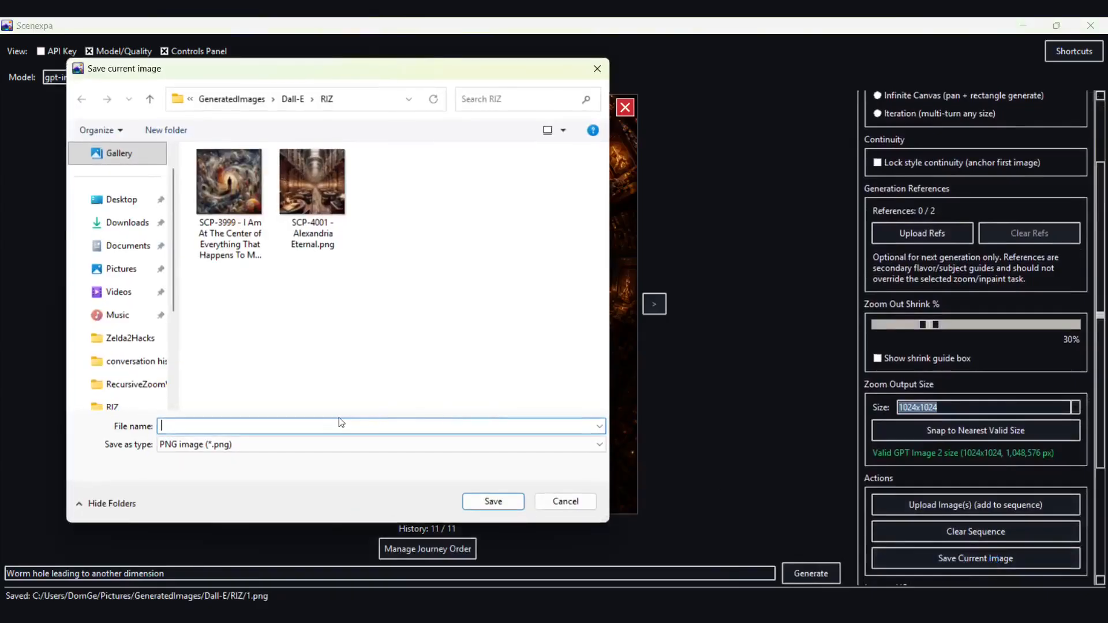
text(2)
click(502, 502)
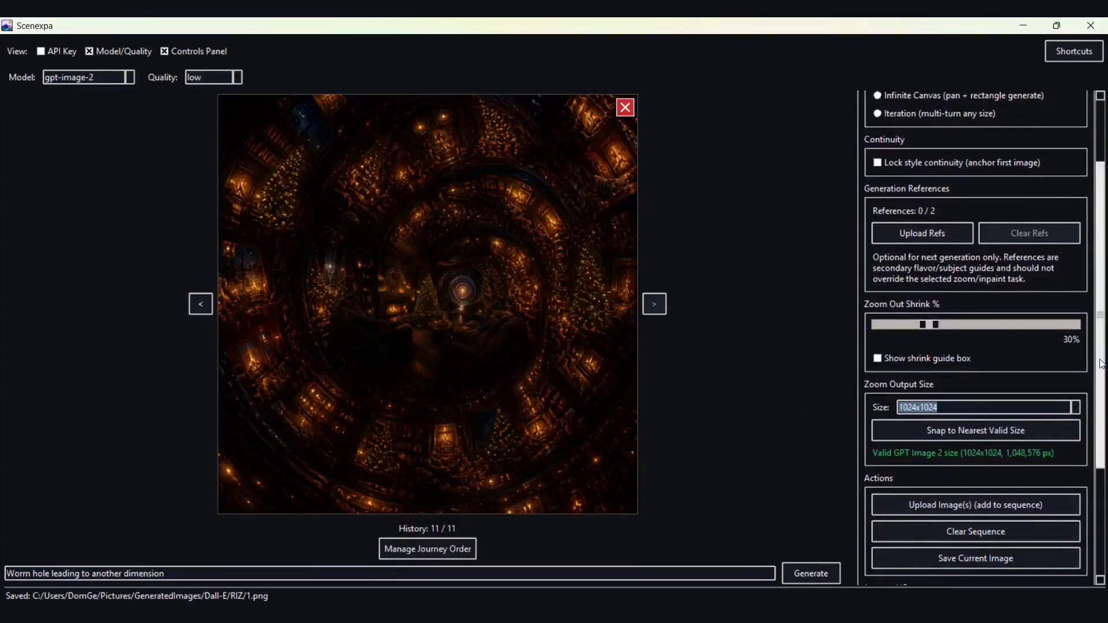
Switch the mode to Inpaint (rectangle select)
drag(1100, 362, 1100, 302)
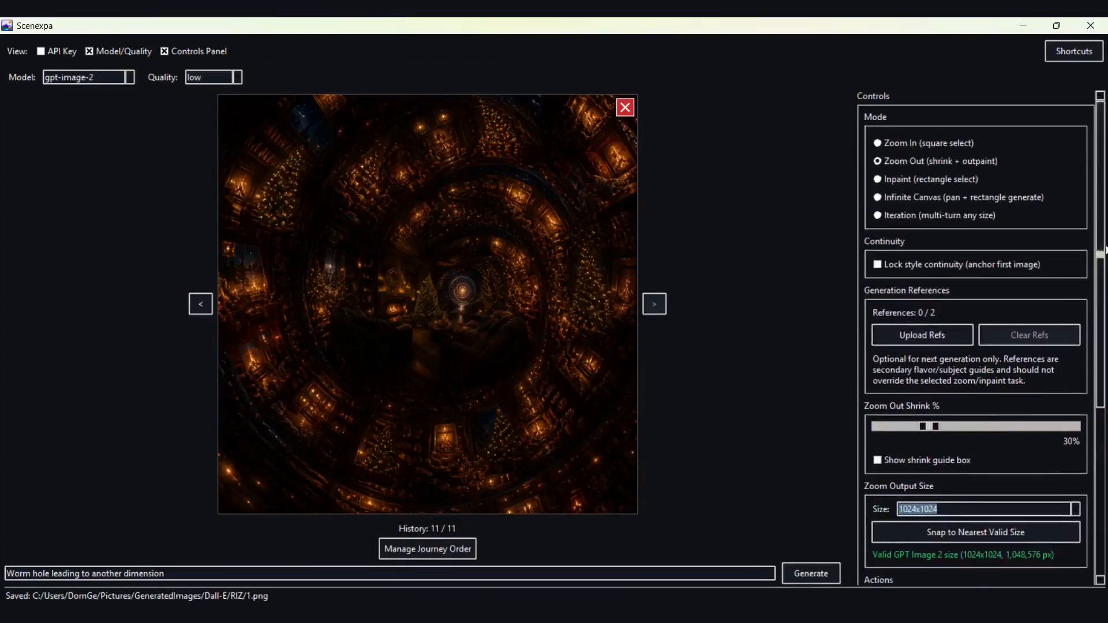
click(876, 179)
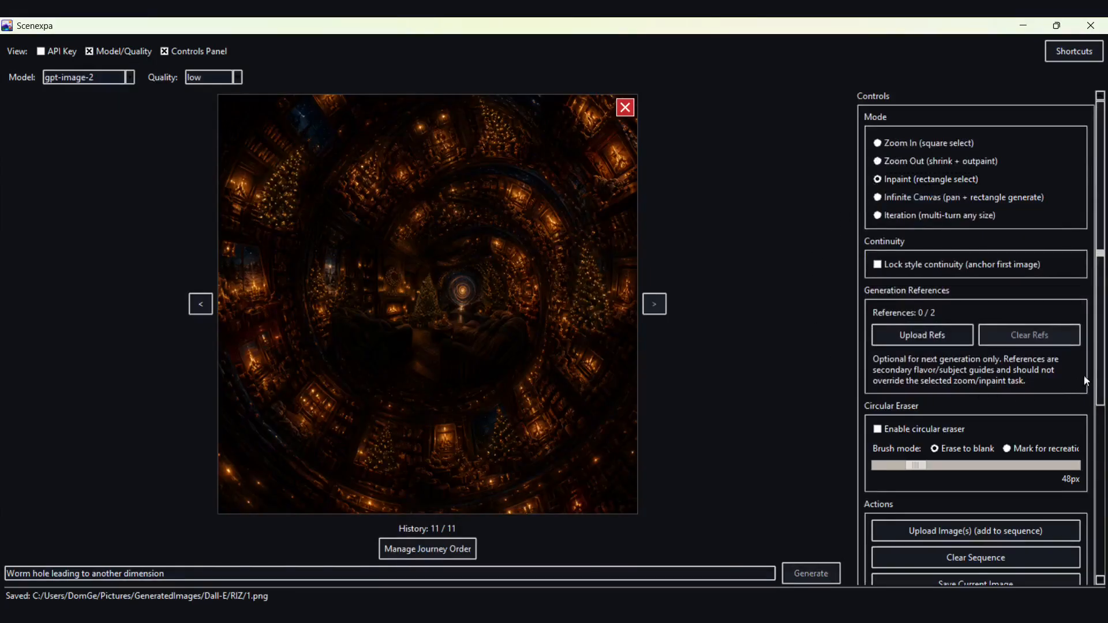
drag(1100, 375, 1103, 447)
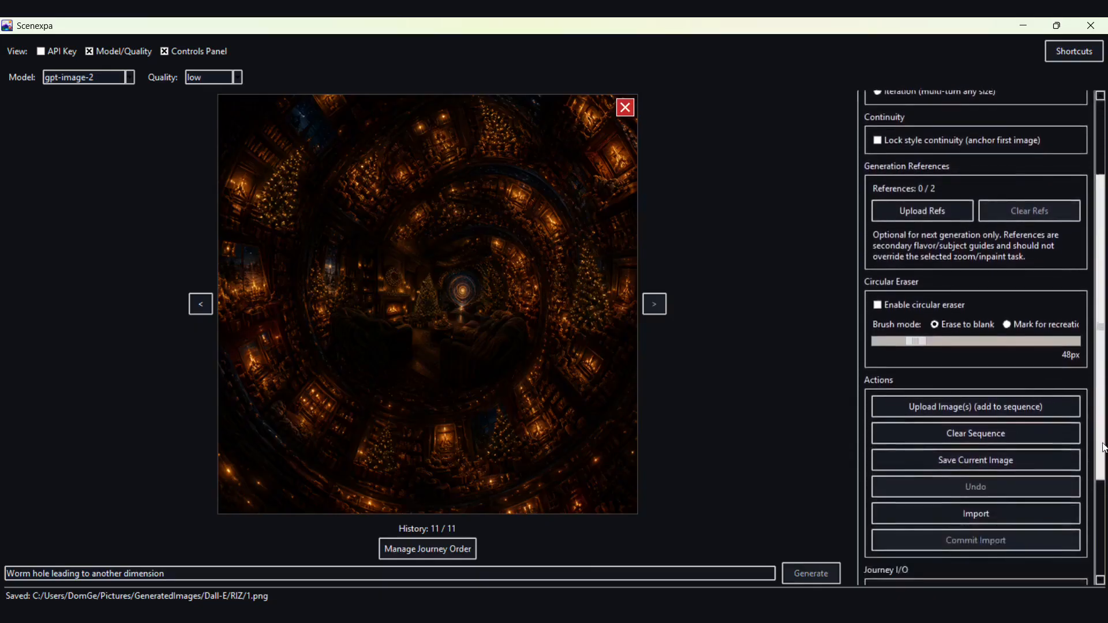
Go back through the journey history to the first image
click(201, 304)
click(202, 304)
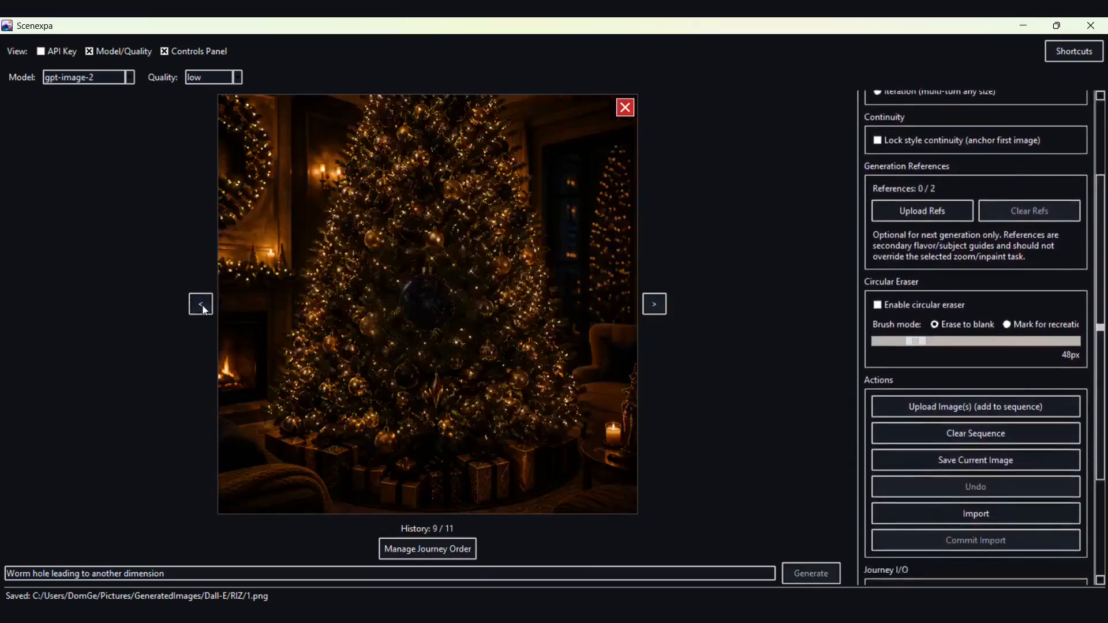
click(201, 304)
click(202, 304)
click(201, 304)
click(201, 304)
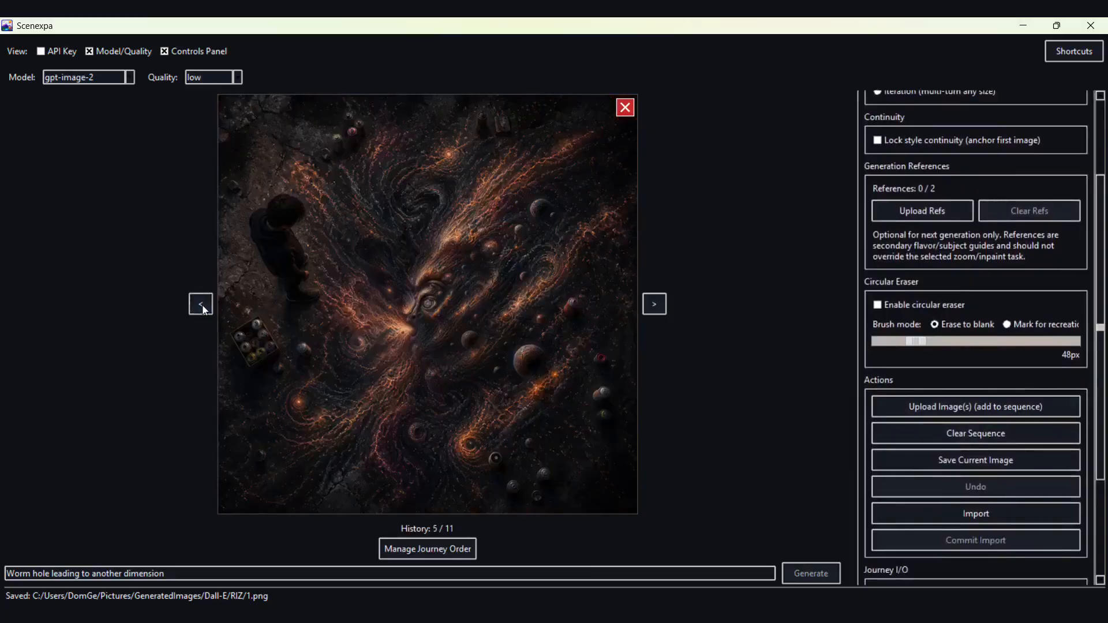
click(201, 304)
click(201, 304)
click(201, 304)
click(201, 304)
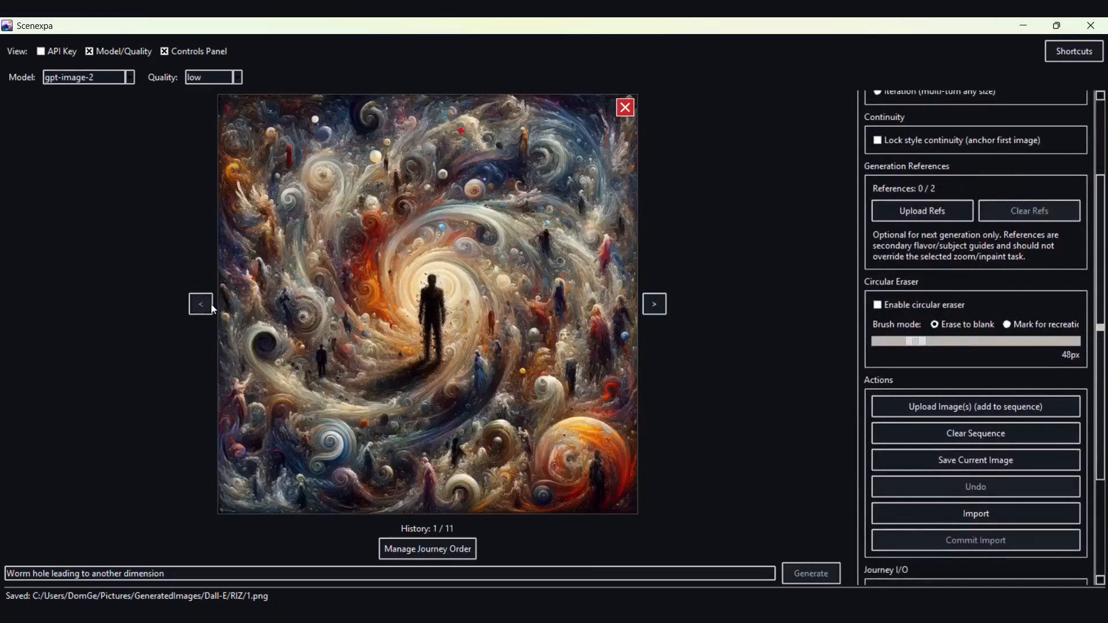
Import 1.png from the RIZ folder onto the first image's inpaint canvas
click(920, 514)
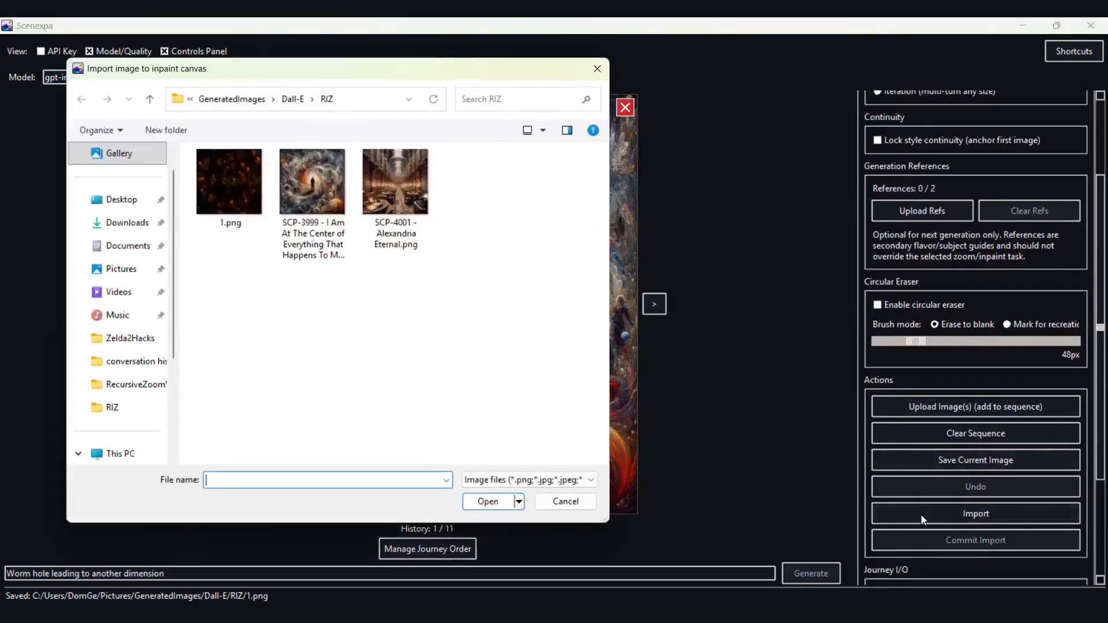
click(231, 206)
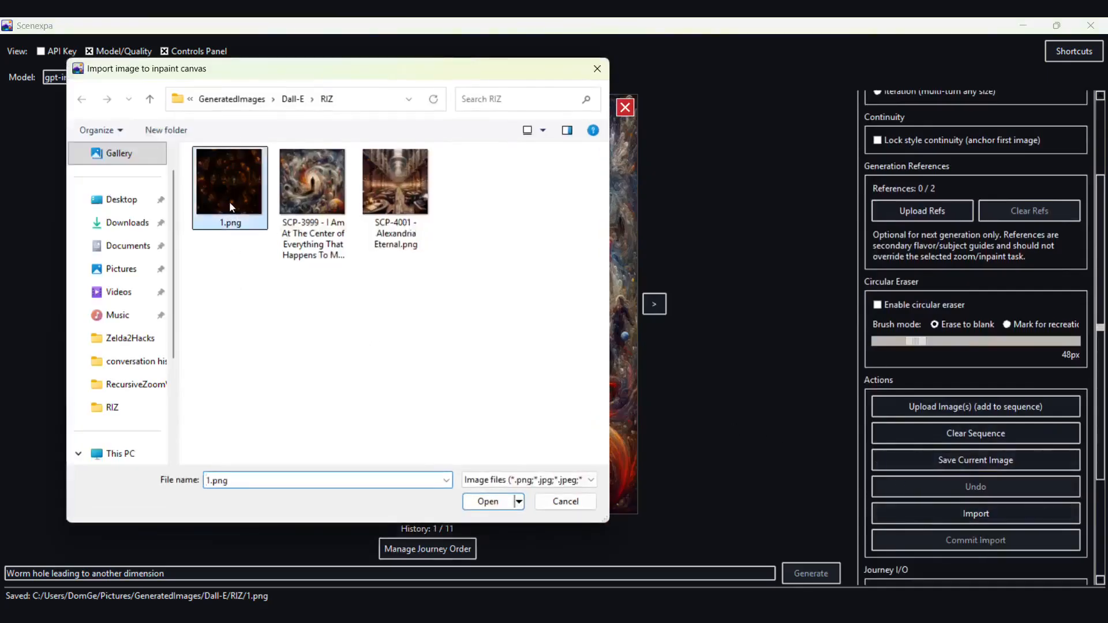
click(496, 505)
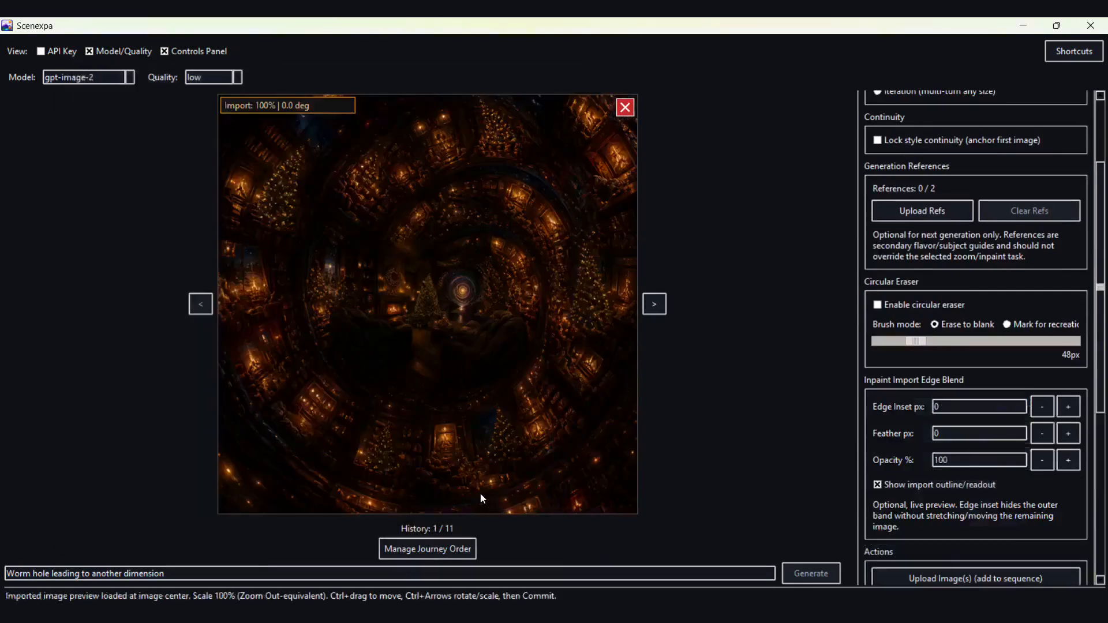
Scale the imported worm hole image down to 30% at the center of the first image
key(ctrl+Down)
key(ctrl+Down)
key(ctrl+Down)
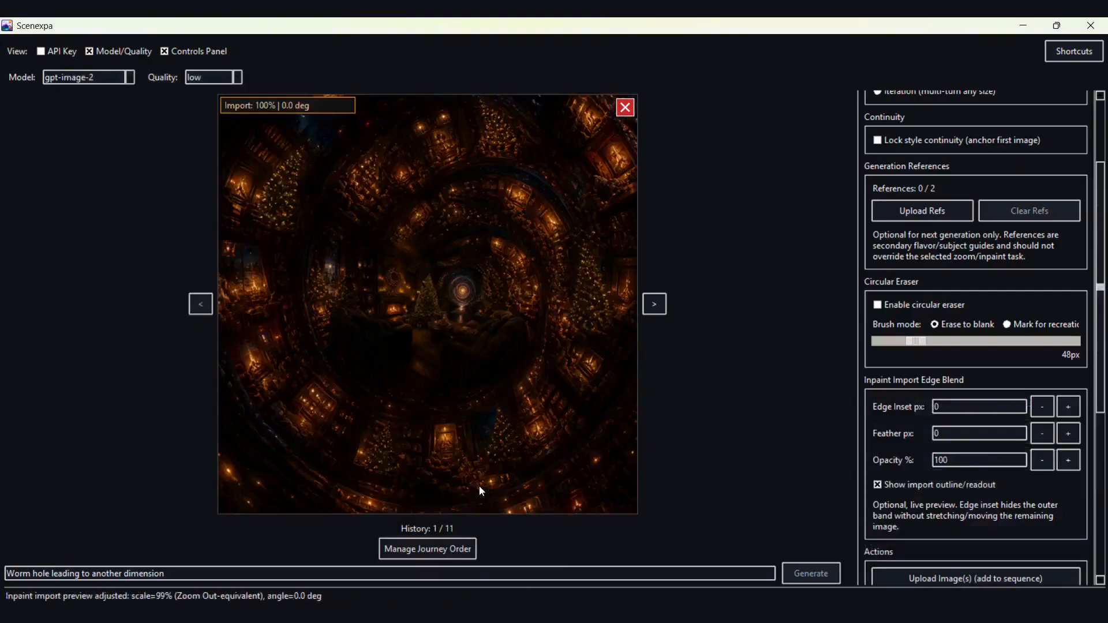
key(ctrl+Down)
key(ctrl+Down)
key(ctrl+Down)
key(ctrl+Down)
key(ctrl+Down)
key(ctrl+Down)
key(ctrl+Down)
key(ctrl+Down)
key(ctrl+Down)
key(ctrl+Down)
key(ctrl+Down)
key(ctrl+Down)
key(ctrl+Down)
key(ctrl+Down)
key(ctrl+Down)
key(ctrl+Down)
key(ctrl+Down)
key(ctrl+Down)
key(ctrl+Down)
key(ctrl+Down)
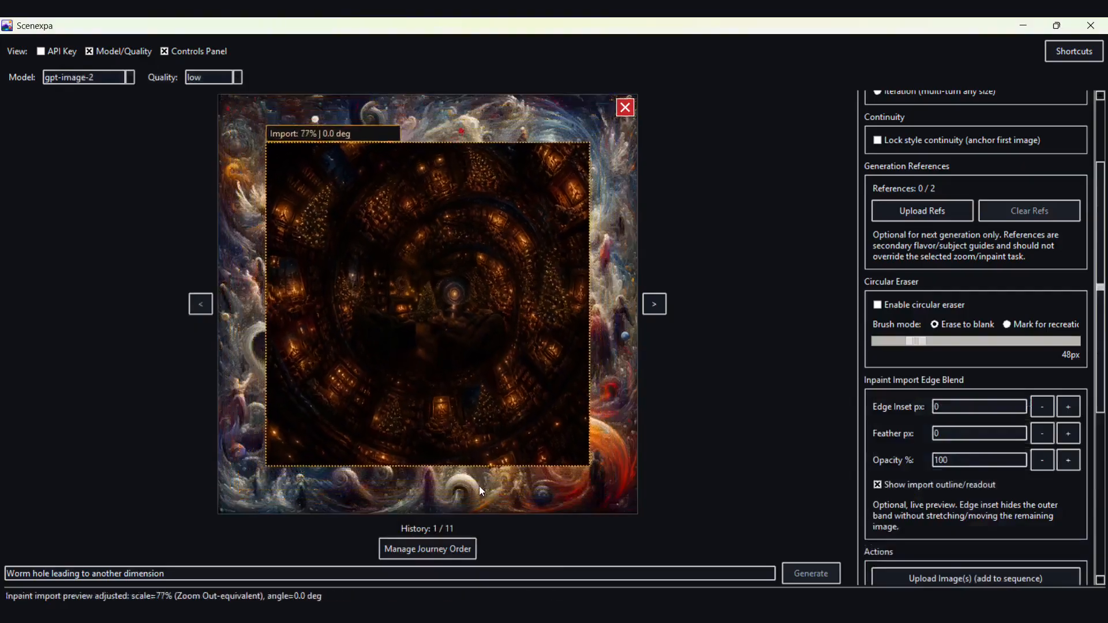
key(ctrl+Down)
key(ctrl+Down)
key(ctrl+Down)
key(ctrl+Down)
key(ctrl+Down)
key(ctrl+Down)
key(ctrl+Down)
key(ctrl+Down)
key(ctrl+Down)
key(ctrl+Down)
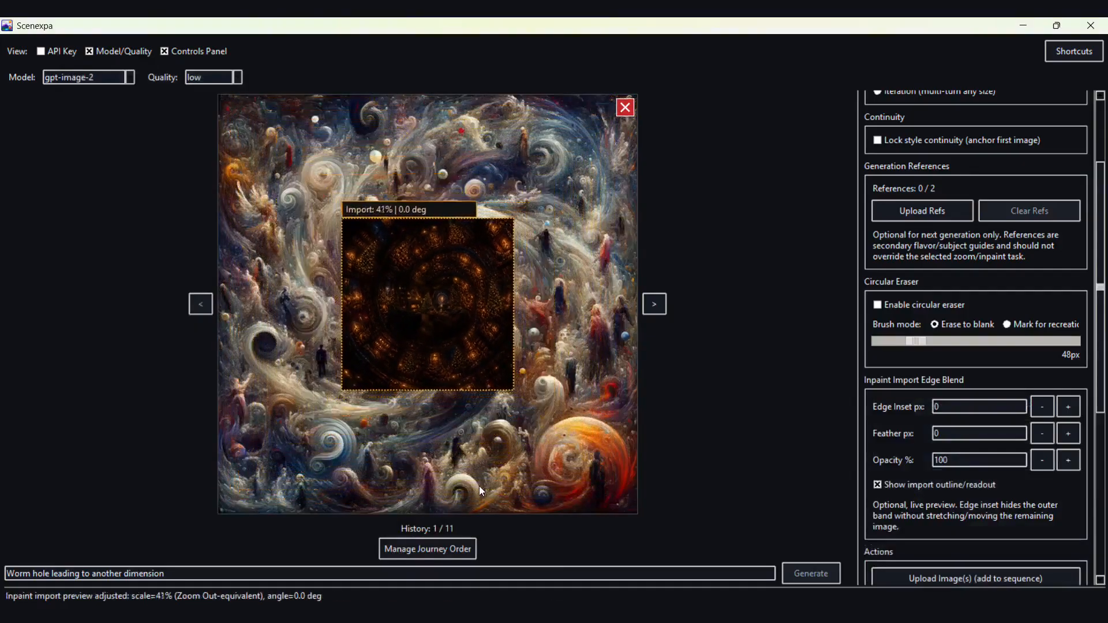
key(ctrl+Down)
key(ctrl+Down)
key(ctrl+Down)
key(ctrl+Down)
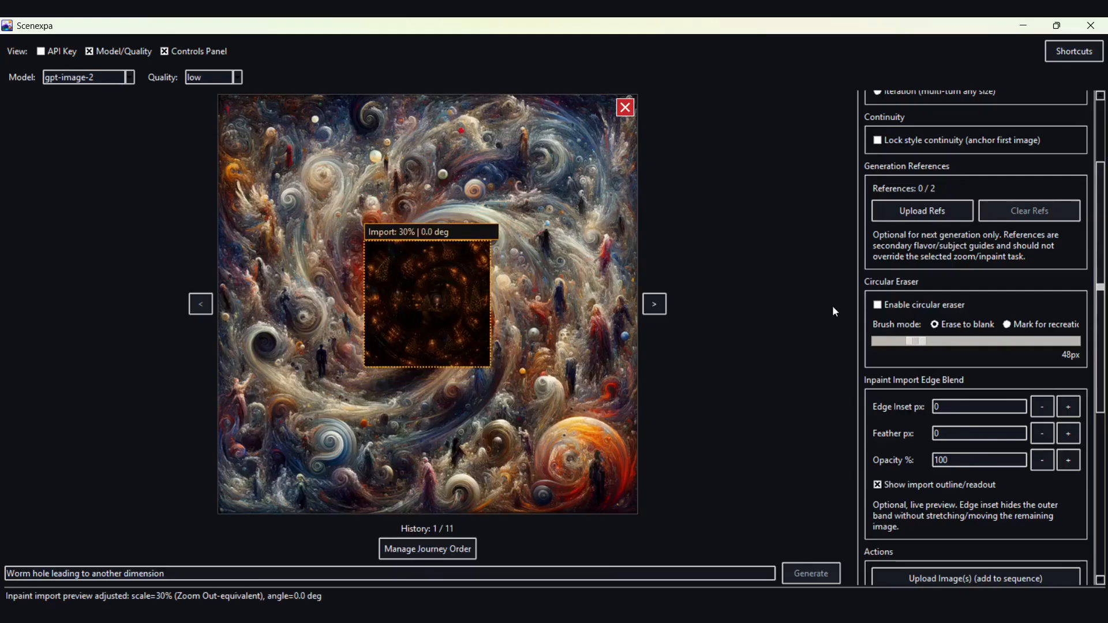
Hide the import outline and readout, and commit the import to the inpaint canvas
click(879, 488)
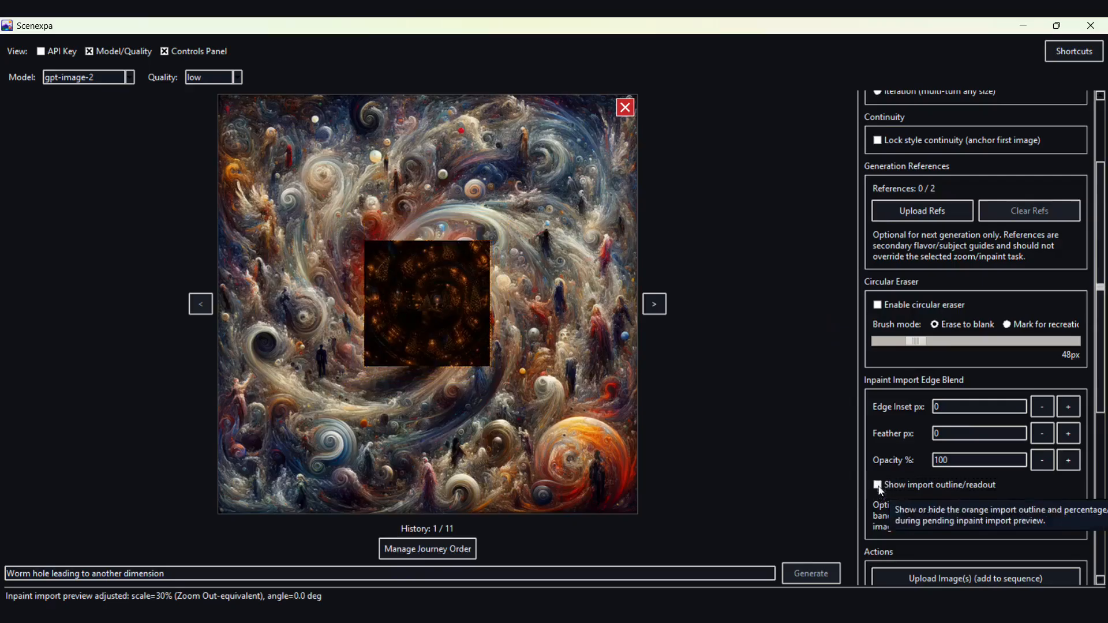
click(878, 486)
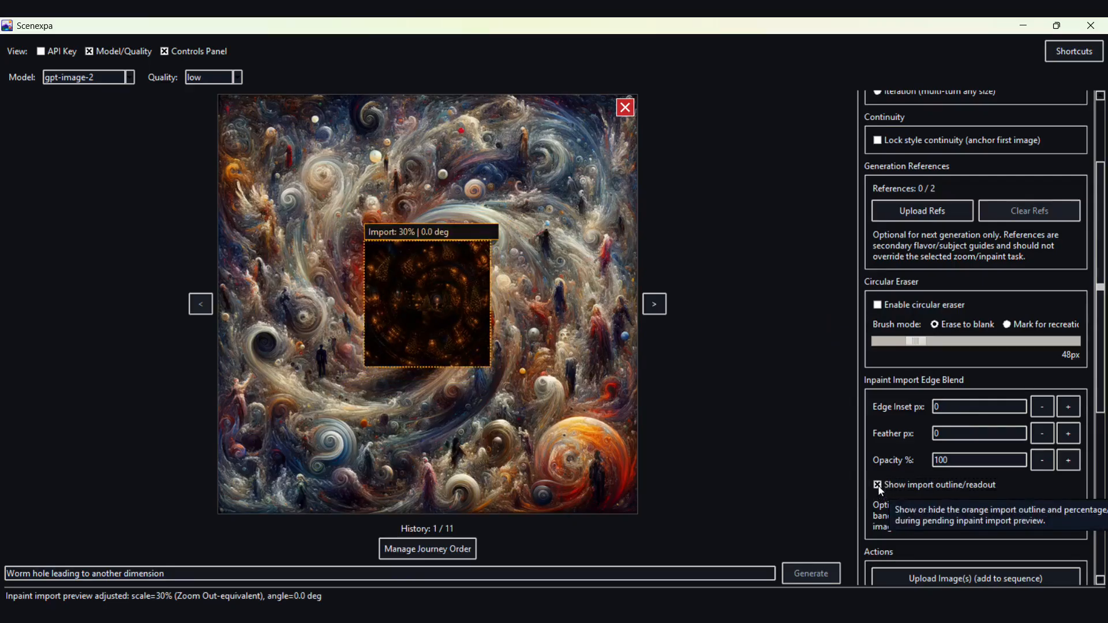
click(878, 487)
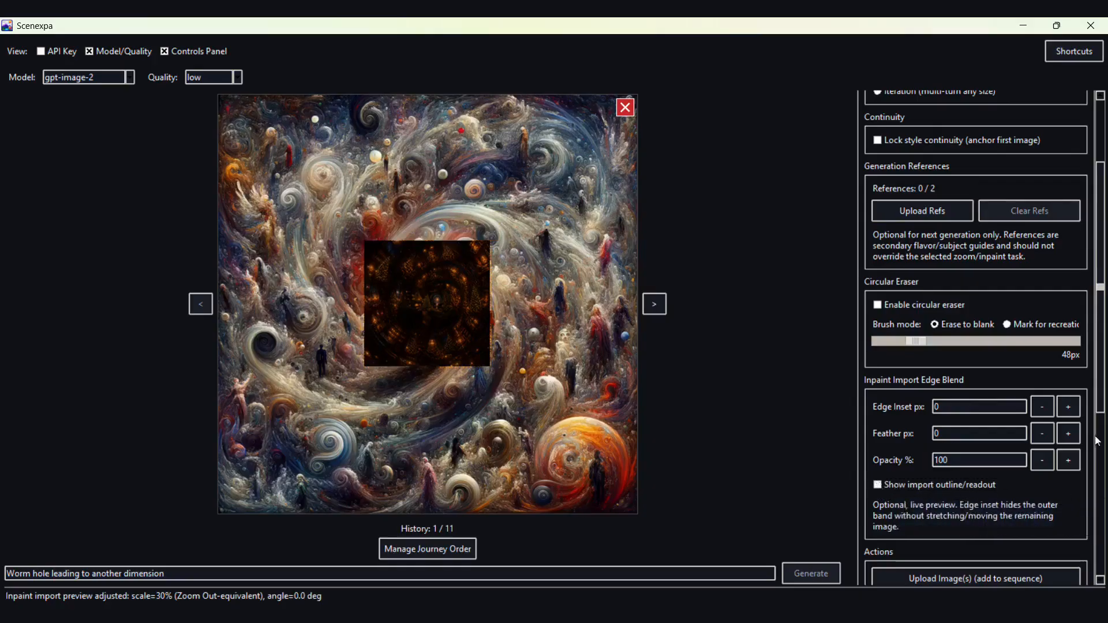
scroll(1081, 472, down, 5)
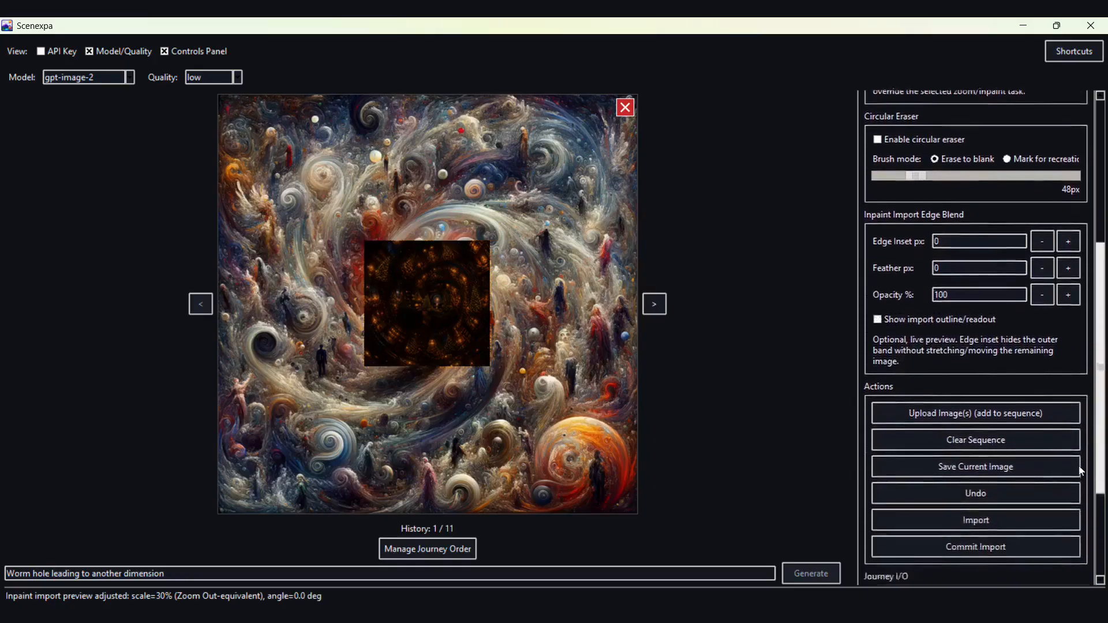
scroll(1081, 472, down, 1)
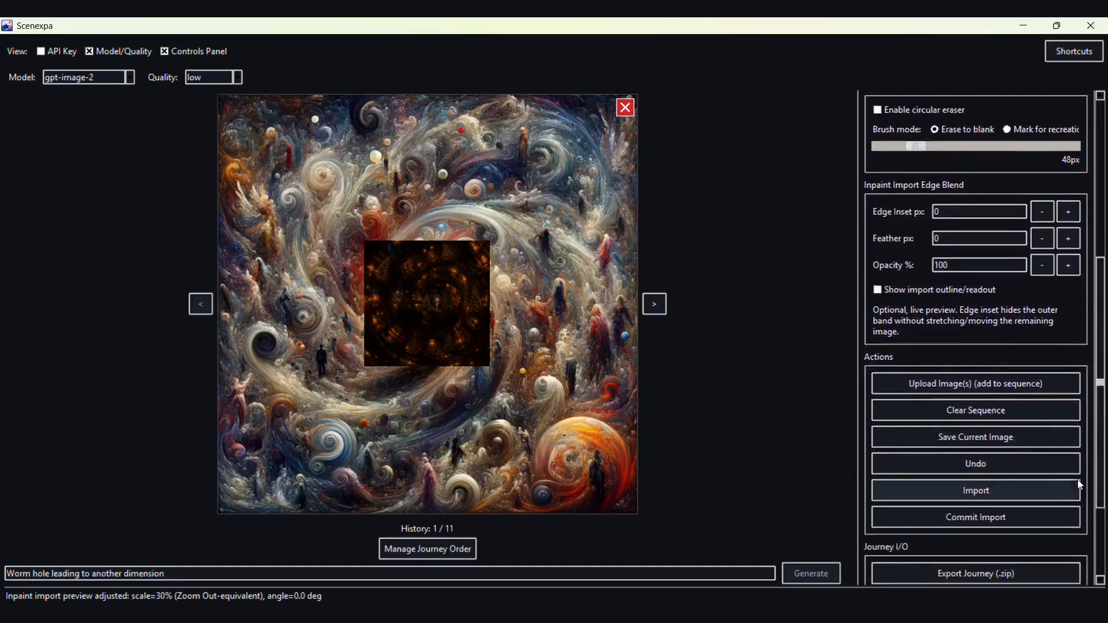
click(971, 518)
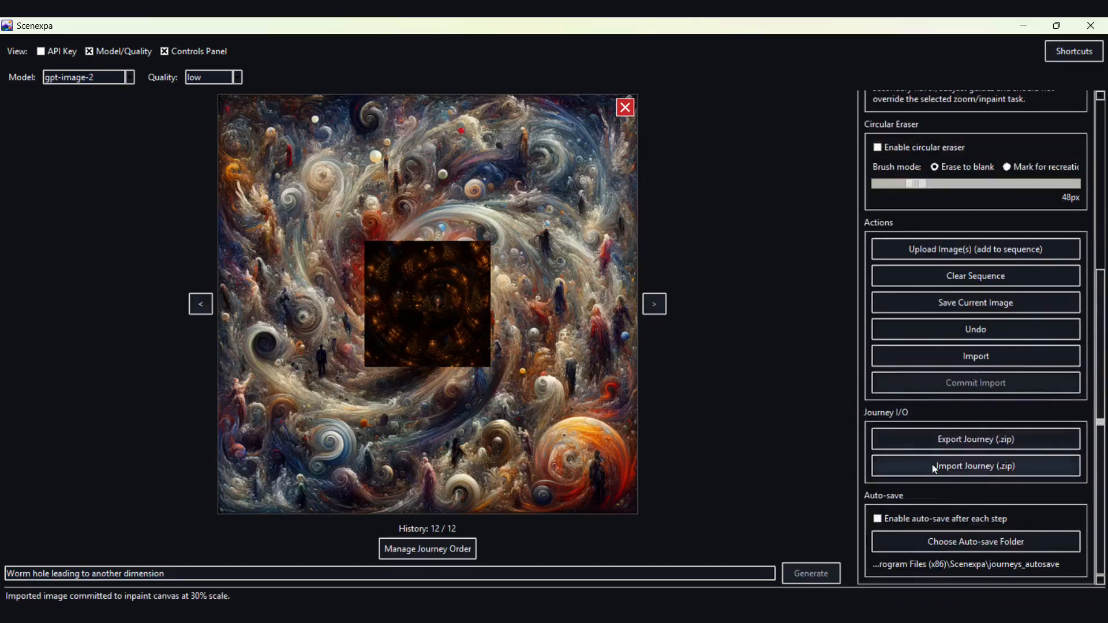
Erase a wide blank band around the imported square with the 48px circular eraser, and disable the eraser when done
click(877, 147)
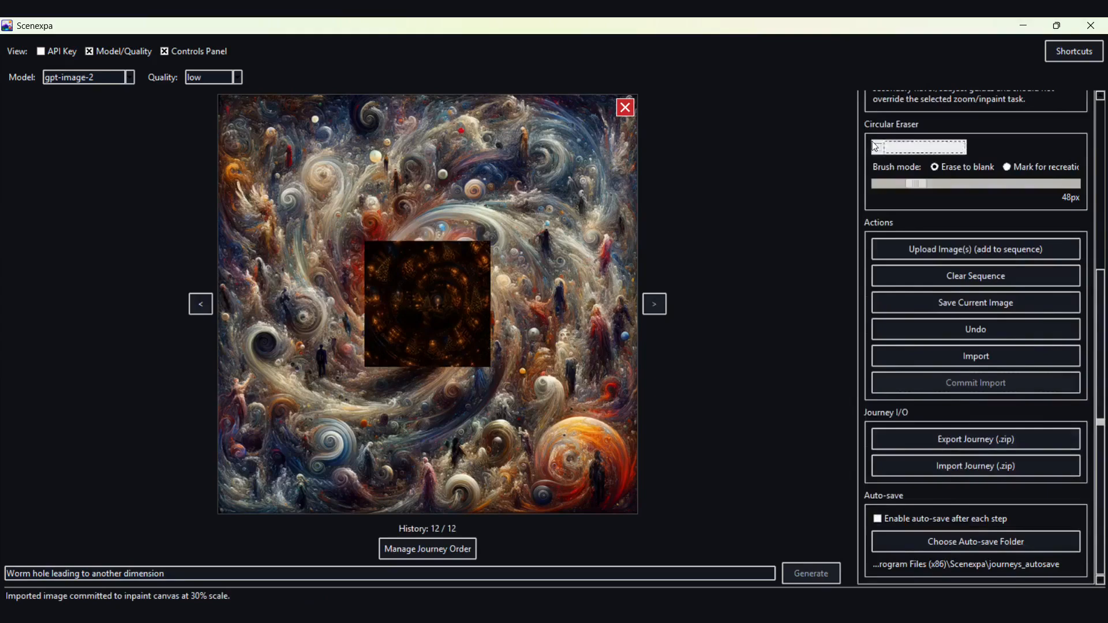
click(333, 225)
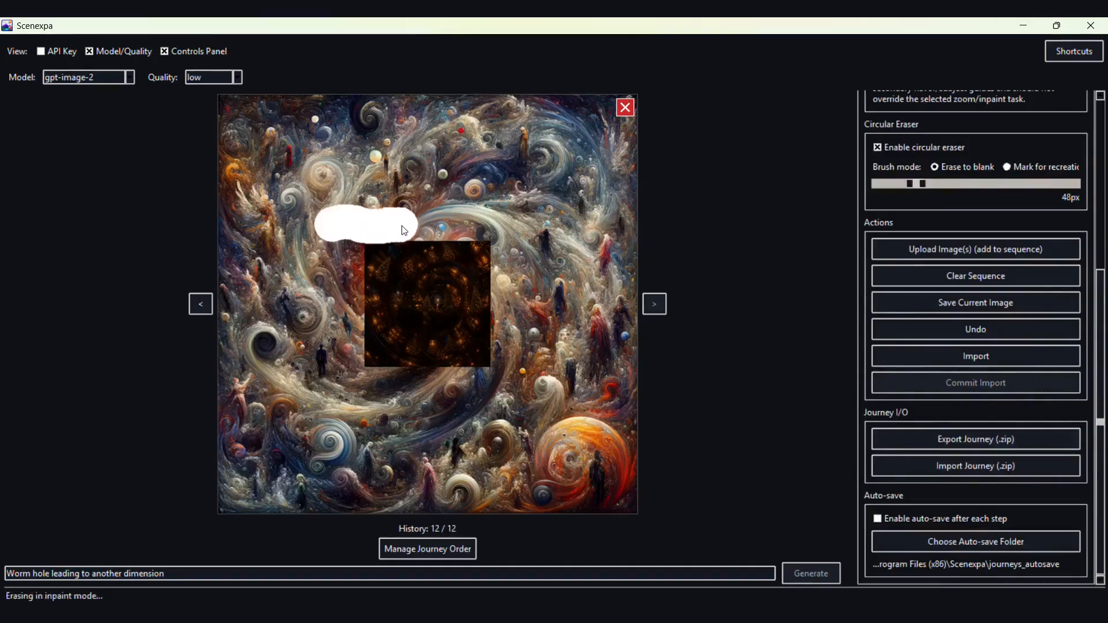
mouse_move(473, 231)
mouse_down()
mouse_move(517, 235)
mouse_move(506, 247)
mouse_move(505, 386)
mouse_move(427, 383)
mouse_up()
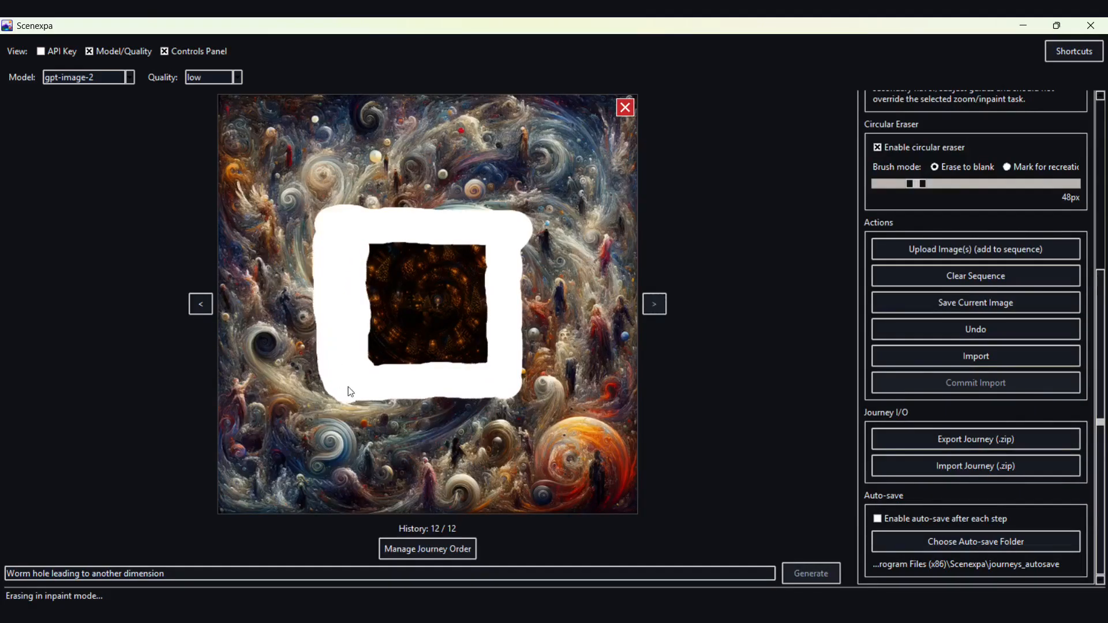
drag(406, 406, 509, 405)
mouse_move(524, 359)
mouse_down()
mouse_move(518, 247)
mouse_move(468, 216)
mouse_move(381, 211)
mouse_move(342, 231)
mouse_up()
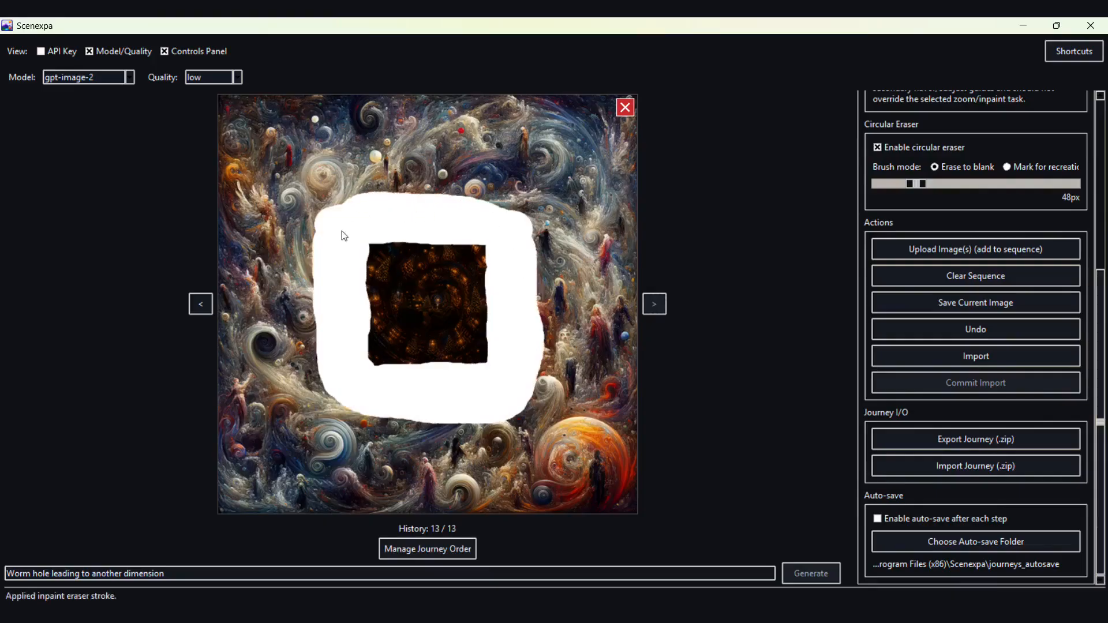
click(883, 147)
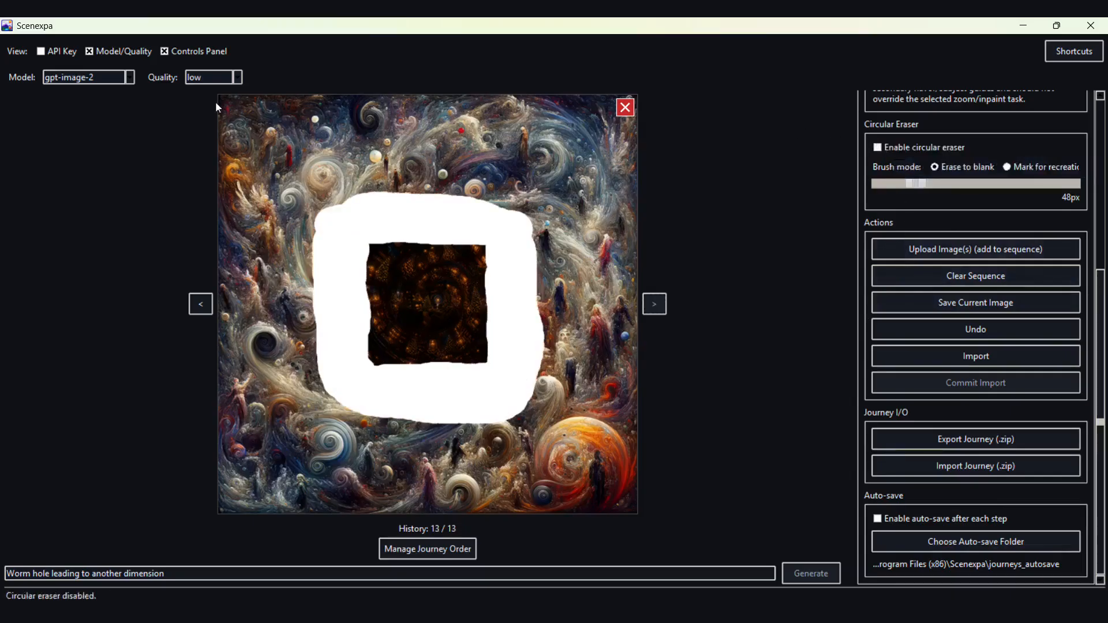
Select nearly the whole image and generate an inpaint with the prompt "Worm hole leading to another dimension, perfect merge"
drag(223, 99, 641, 514)
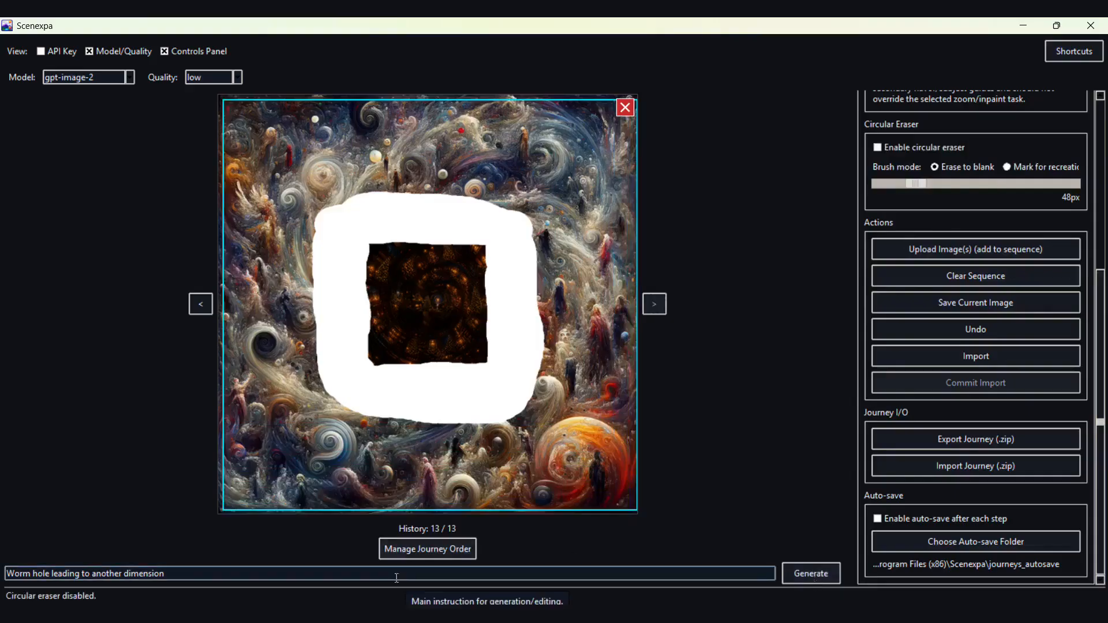
text(perfect merge)
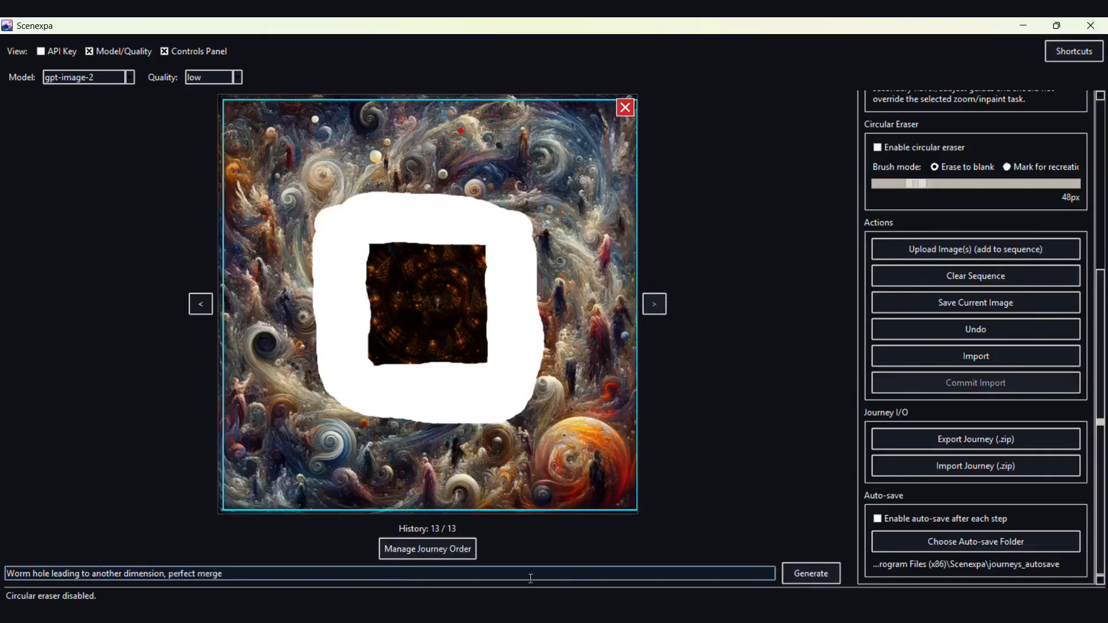
click(804, 580)
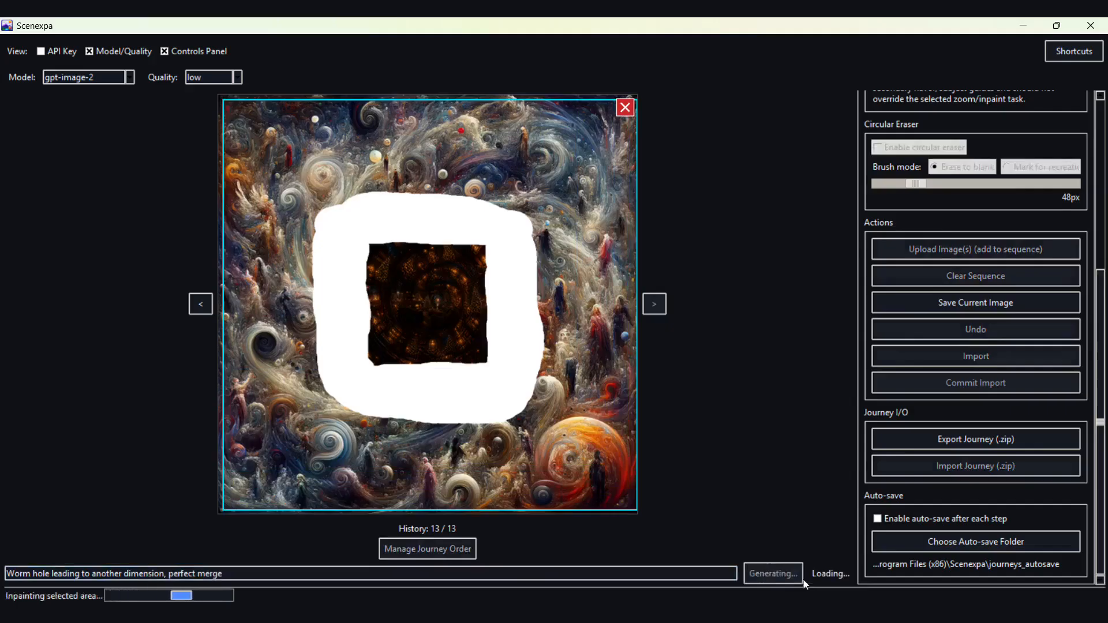
Delete the erased version (step 13) and the plain import version (step 12) from the journey
click(202, 306)
click(625, 107)
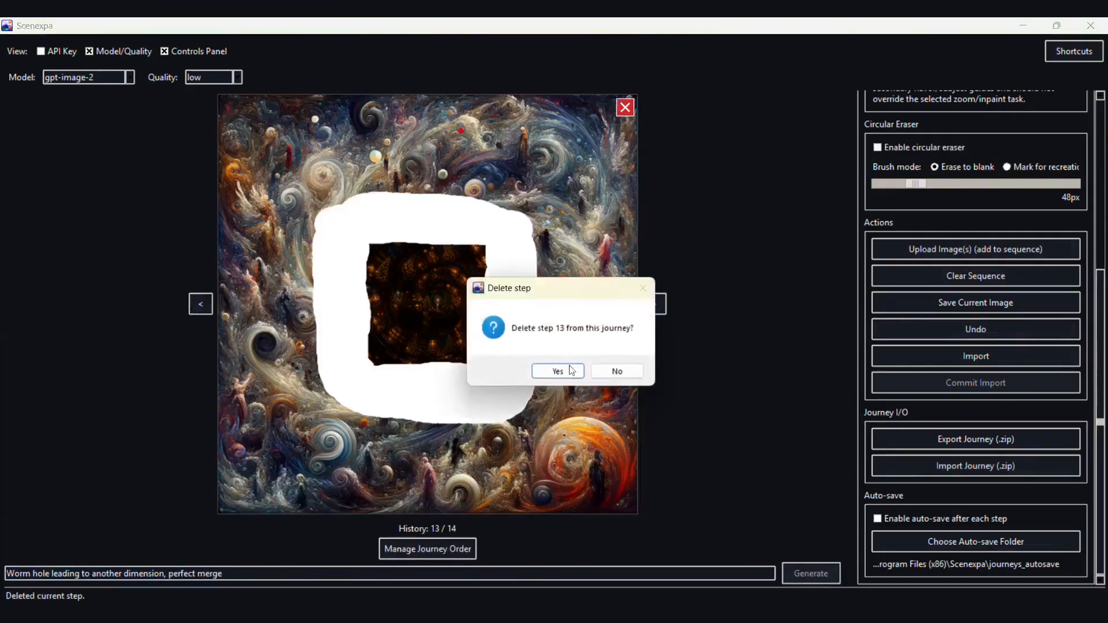
click(557, 371)
click(191, 308)
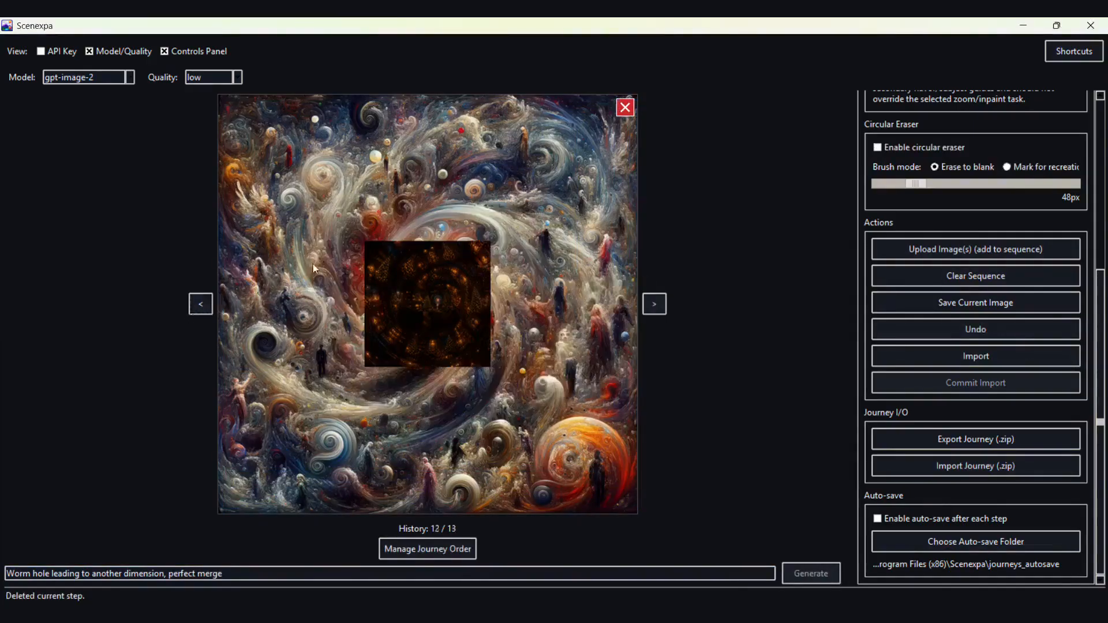
click(625, 107)
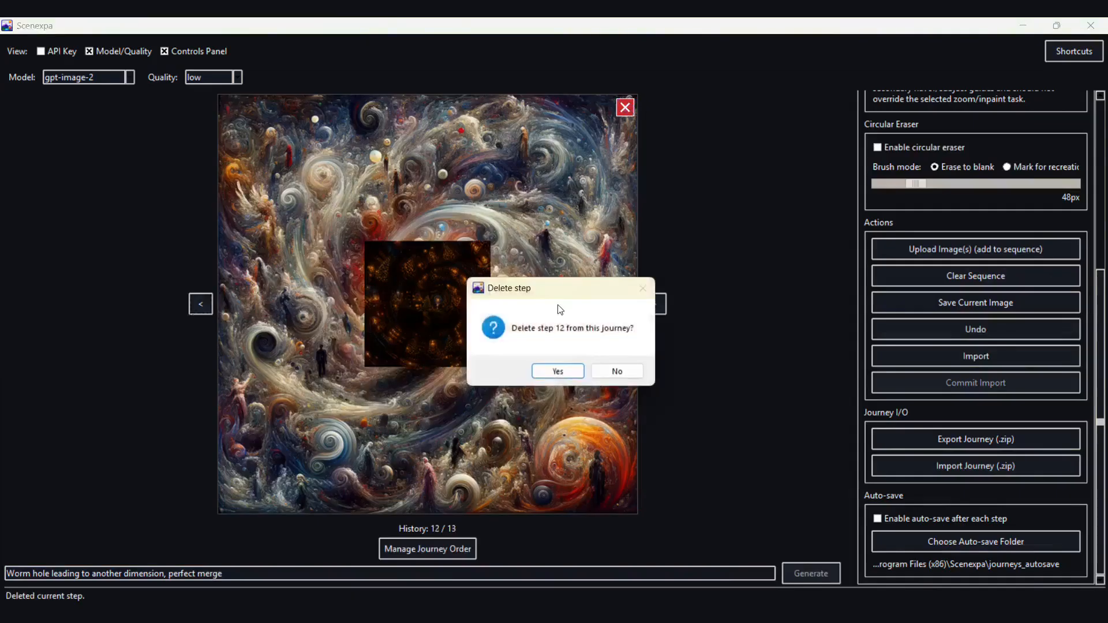
click(554, 374)
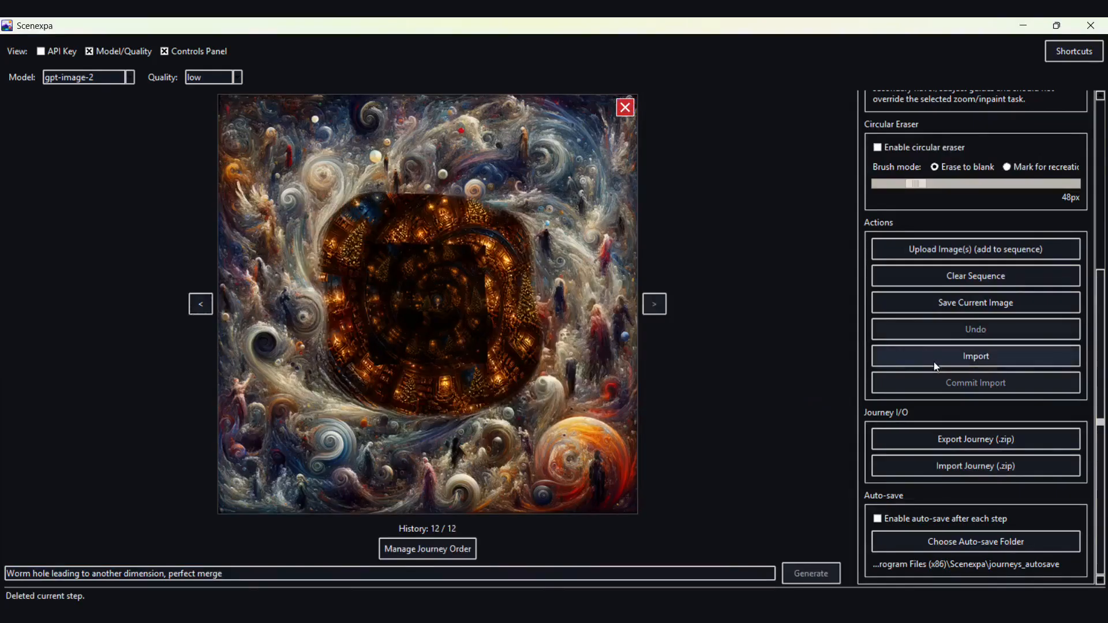
Save the current merged image as 2.png in the RIZ folder
click(983, 311)
text(2)
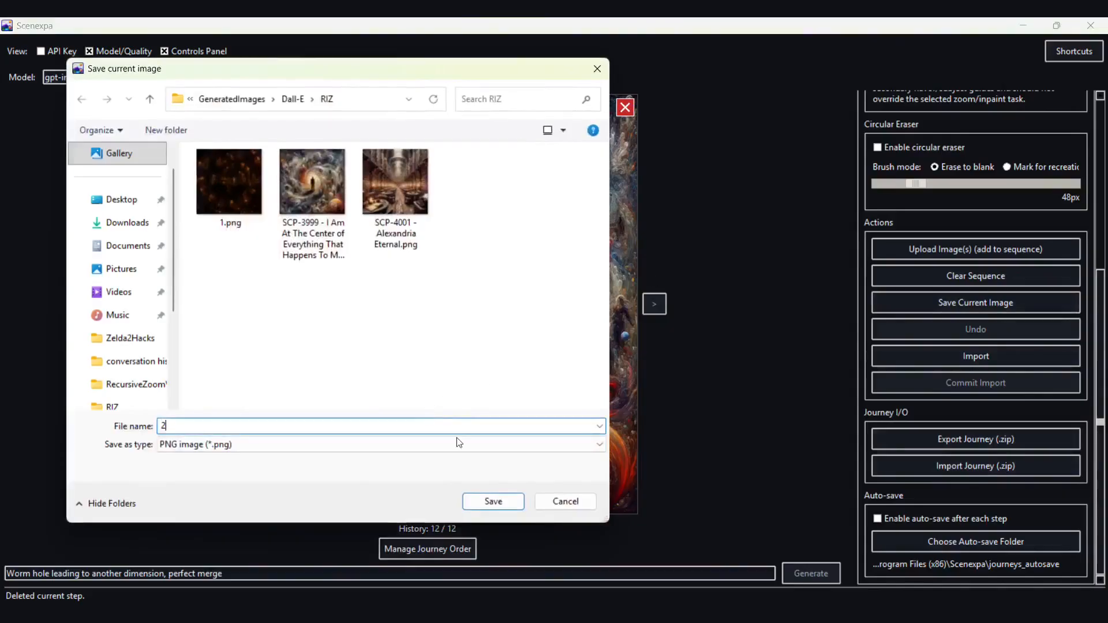
click(508, 502)
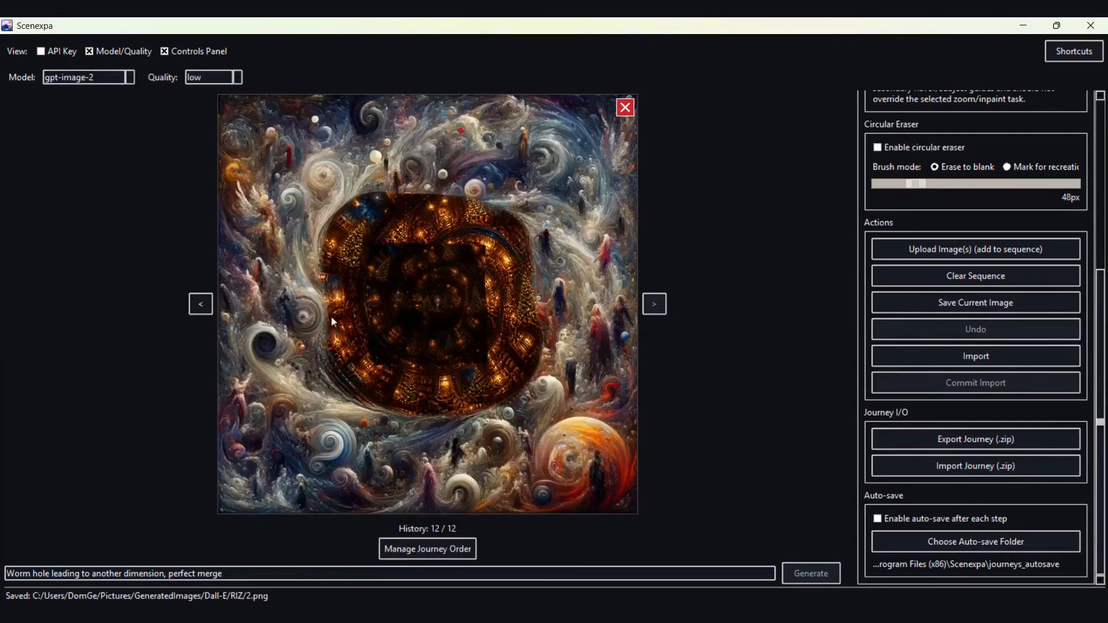
Go back through the journey history to the second image, the close-up eye
click(201, 306)
click(200, 306)
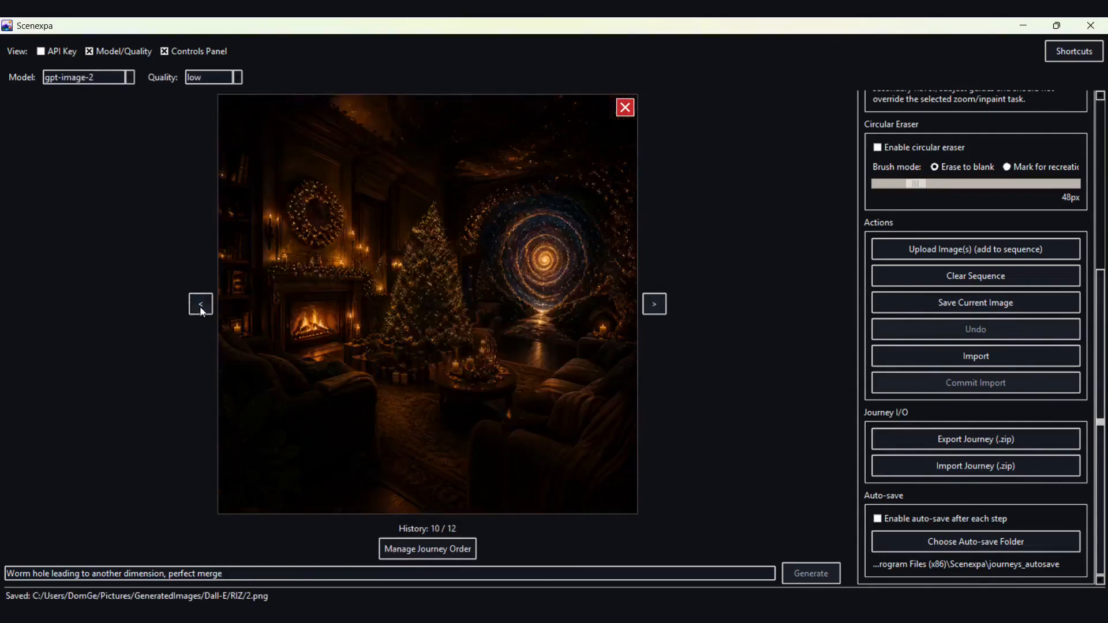
click(200, 306)
click(200, 305)
click(200, 306)
click(200, 306)
click(201, 305)
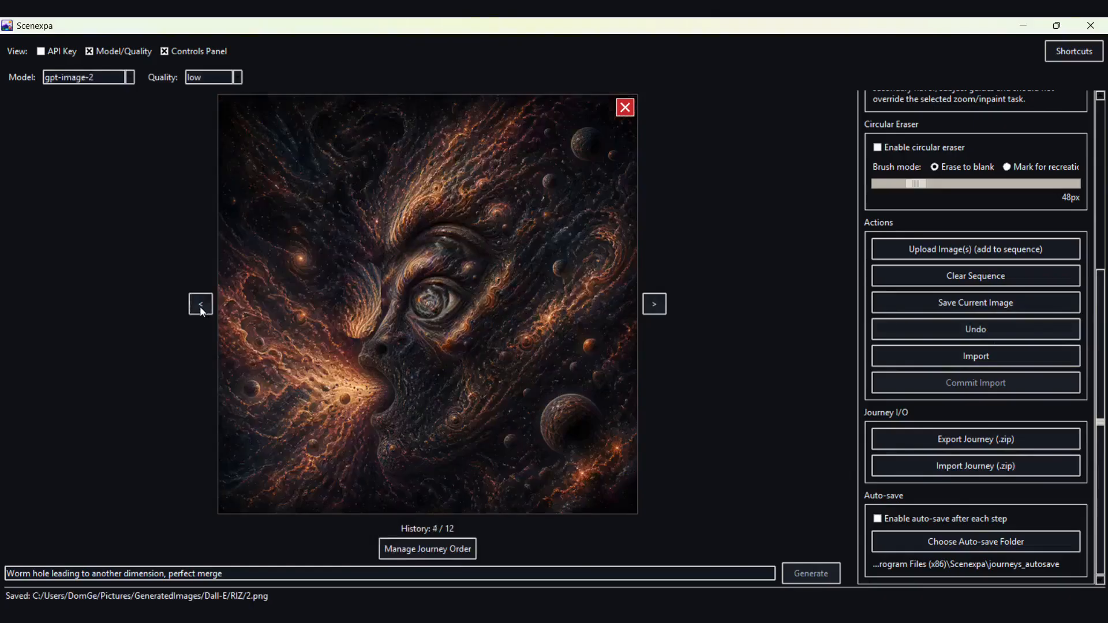
click(200, 304)
click(201, 304)
click(200, 304)
click(200, 304)
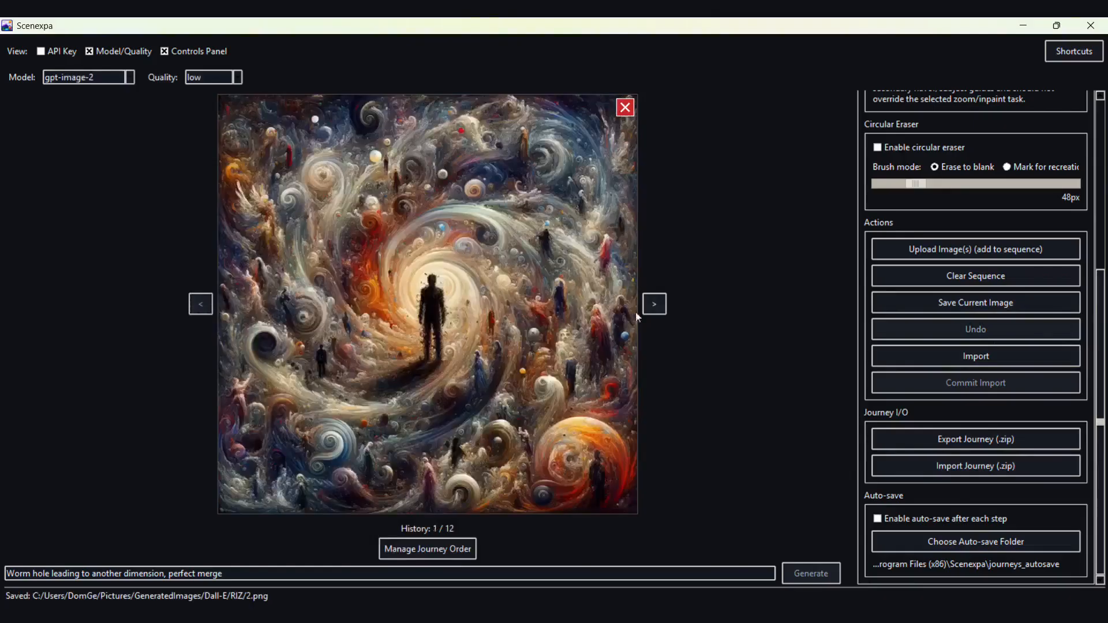
click(663, 309)
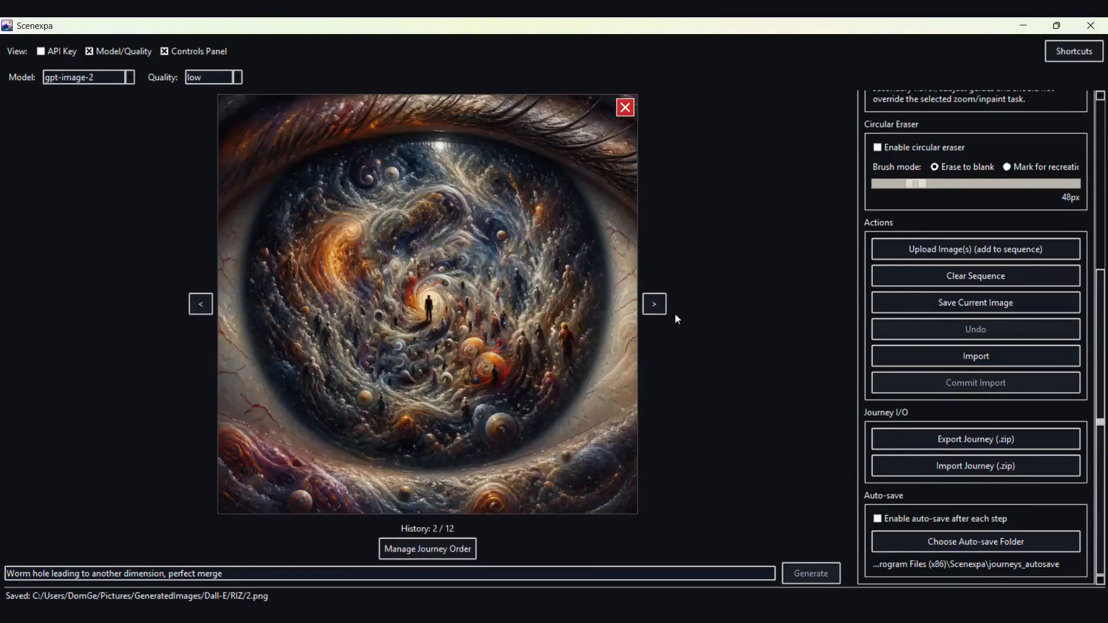
Import 2.png from the RIZ folder onto the eye image's inpaint canvas
click(930, 356)
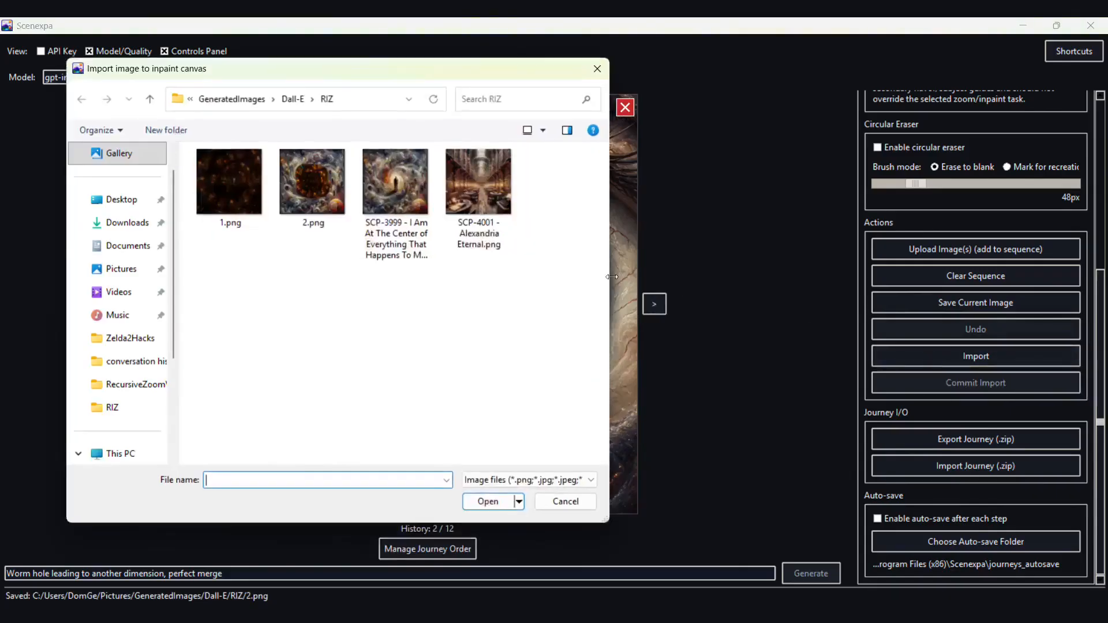
click(311, 181)
click(488, 502)
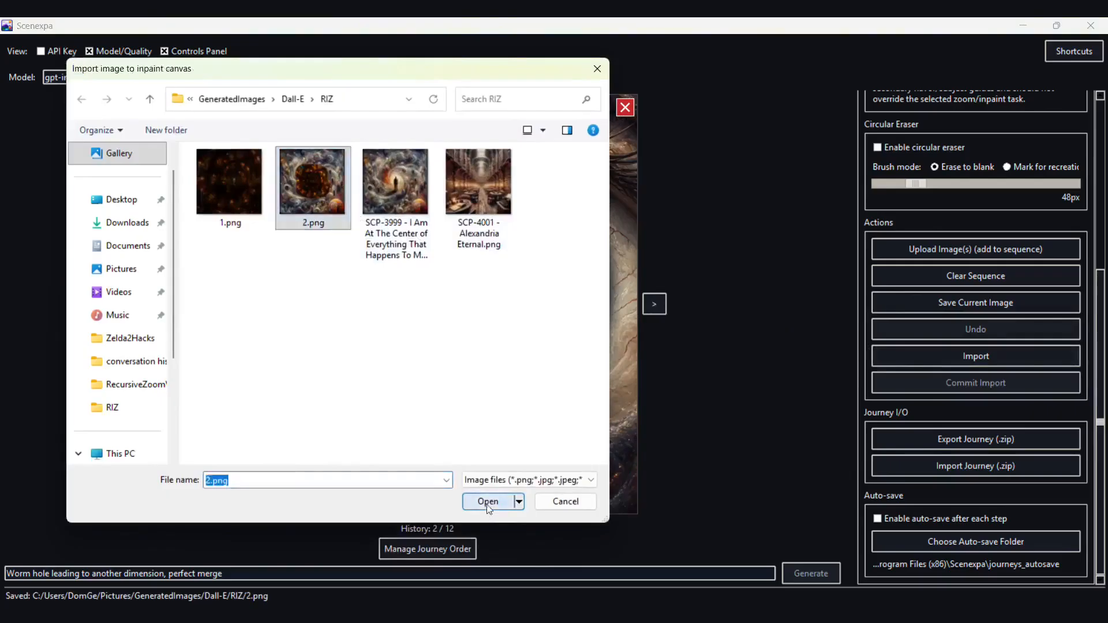
Scale the imported 2.png preview down to 30% at the center of the eye image
key(ctrl+Down)
key(ctrl+Down)
key(ctrl+Down)
key(ctrl+Down)
key(ctrl+Down)
key(ctrl+Down)
key(ctrl+Down)
key(ctrl+Down)
key(ctrl+Down)
key(ctrl+Down)
key(ctrl+Down)
key(ctrl+Down)
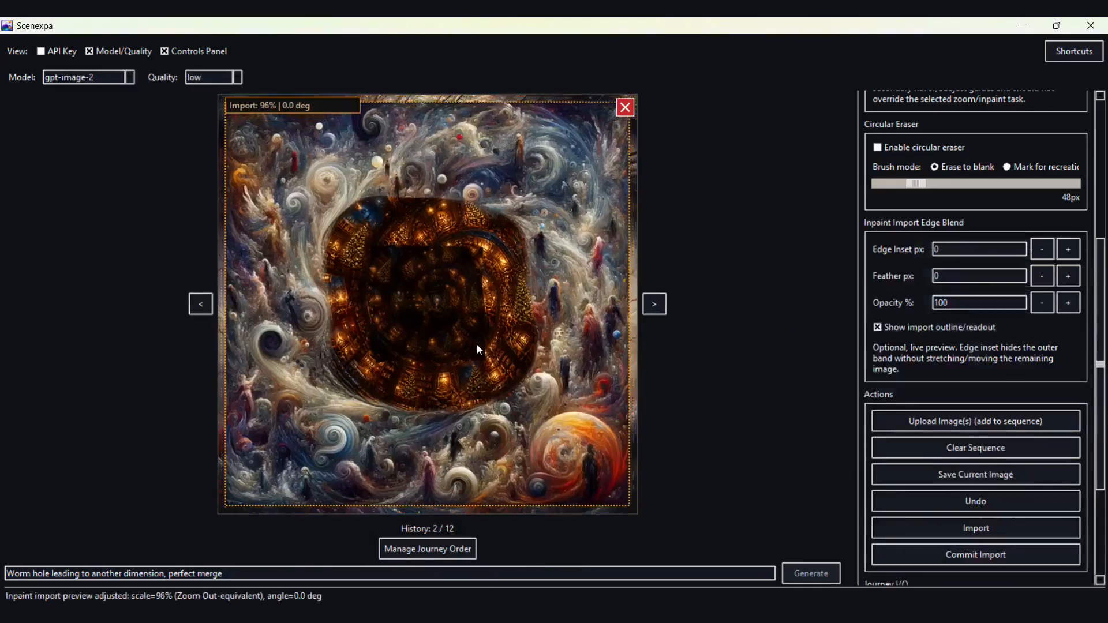
key(ctrl+Down)
key(ctrl+Down)
key(ctrl+Down)
key(ctrl+Down)
key(ctrl+Down)
key(ctrl+Down)
key(ctrl+Down)
key(ctrl+Down)
key(ctrl+Down)
key(ctrl+Down)
key(ctrl+Down)
key(ctrl+Down)
key(ctrl+Down)
key(ctrl+Down)
key(ctrl+Down)
key(ctrl+Down)
key(ctrl+Down)
key(ctrl+Down)
key(ctrl+Down)
key(ctrl+Down)
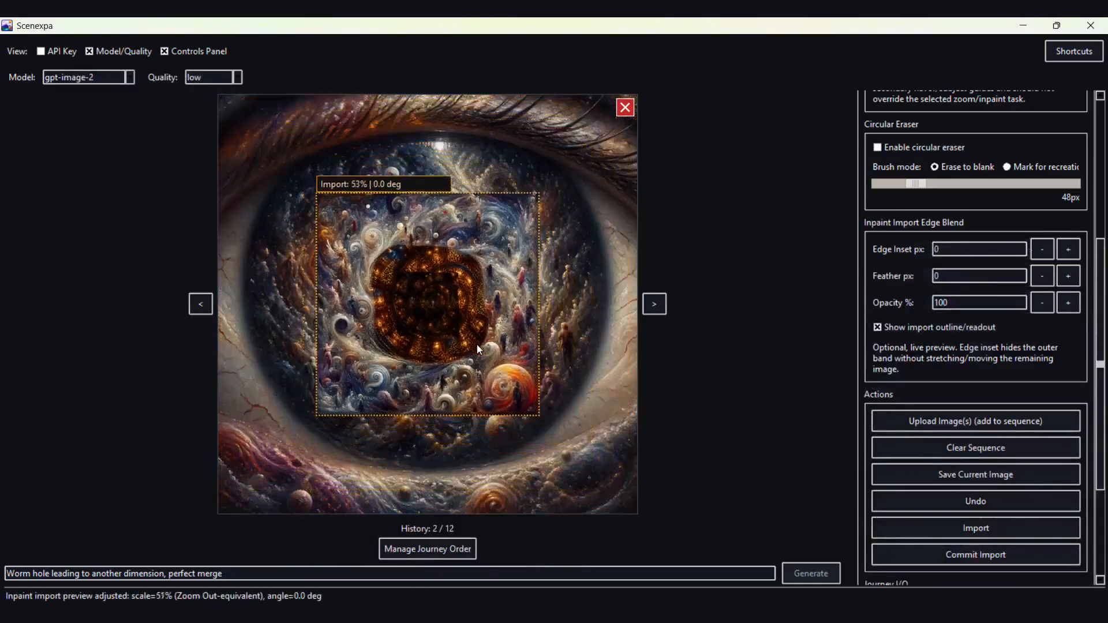
key(ctrl+Down)
key(ctrl+Down)
scroll(477, 345, down, 5)
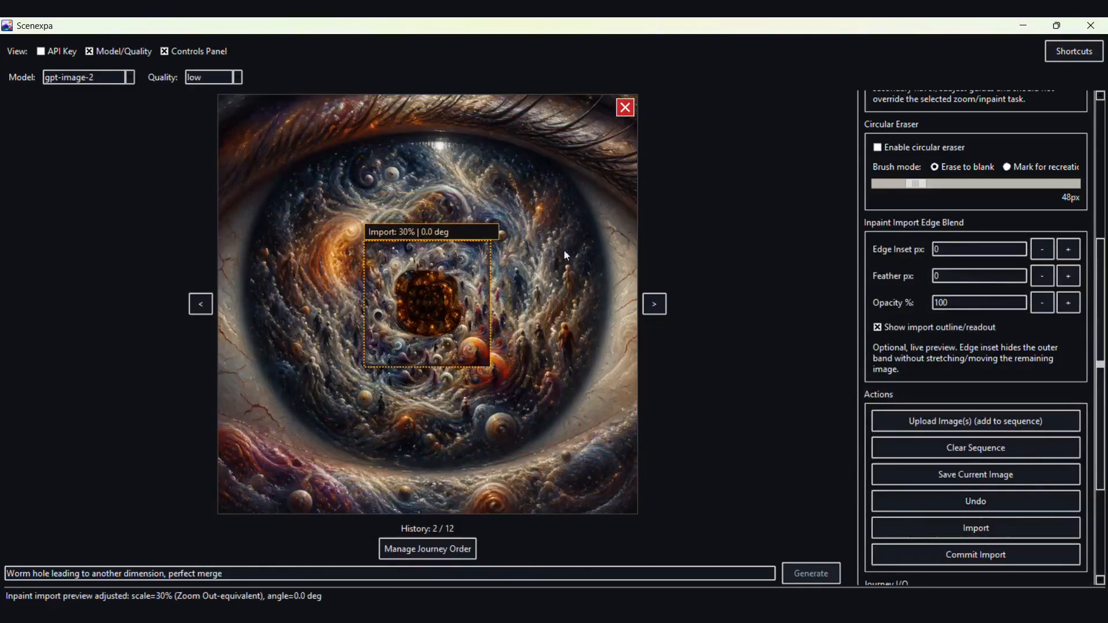
Set the import's edge inset to 40 px
click(952, 249)
text(4)
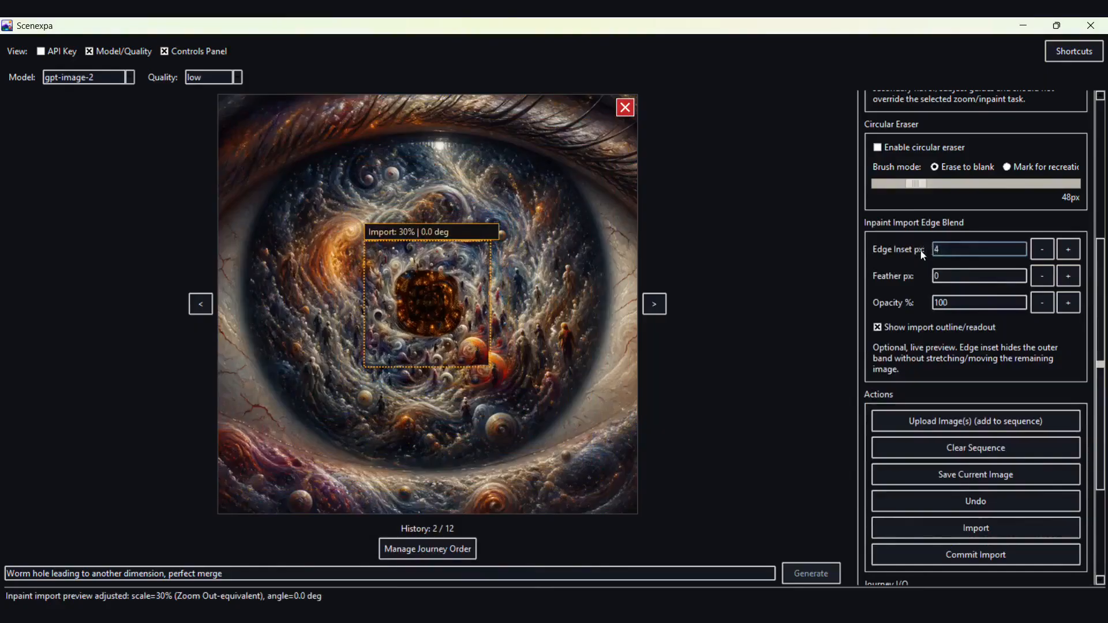
text(0)
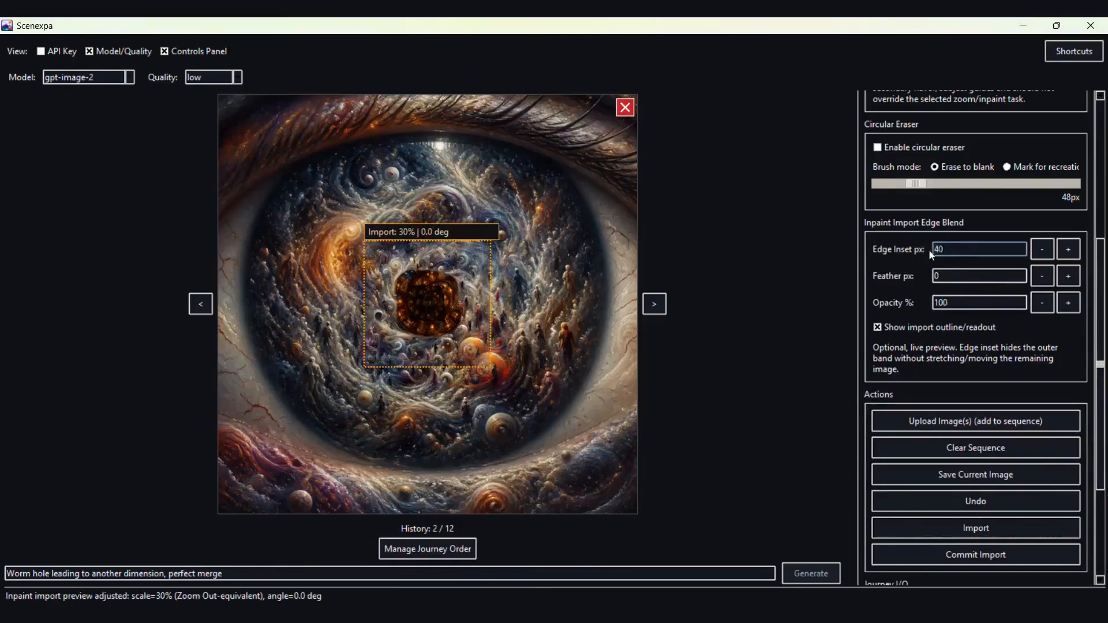
Commit the 2.png import onto the eye image with its outline hidden, and save the merged image as 3 in the RIZ folder
click(878, 329)
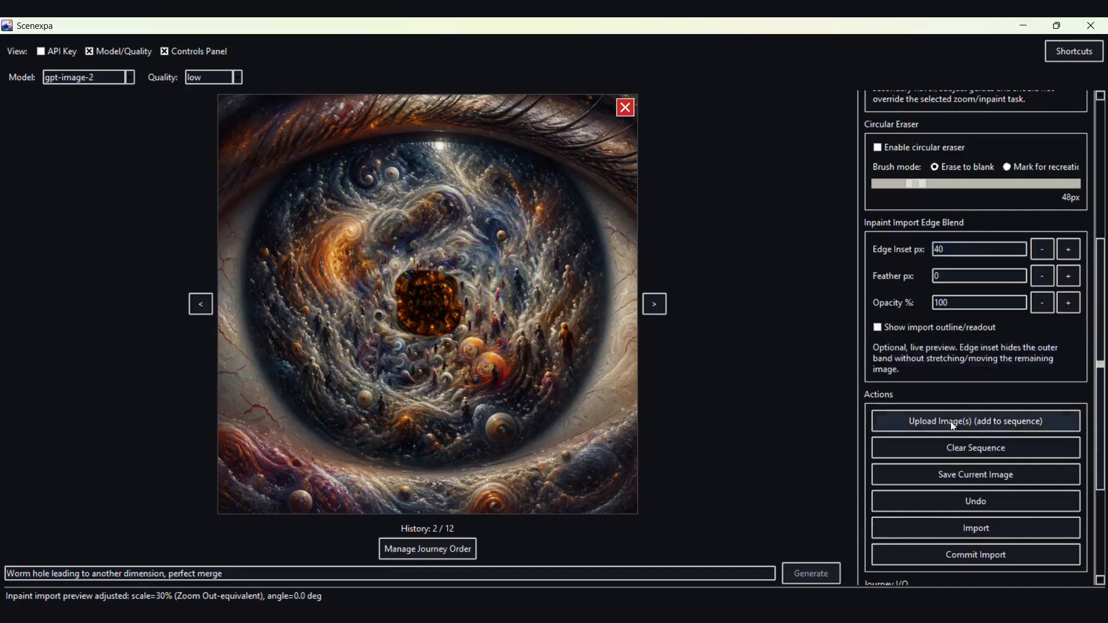
click(969, 556)
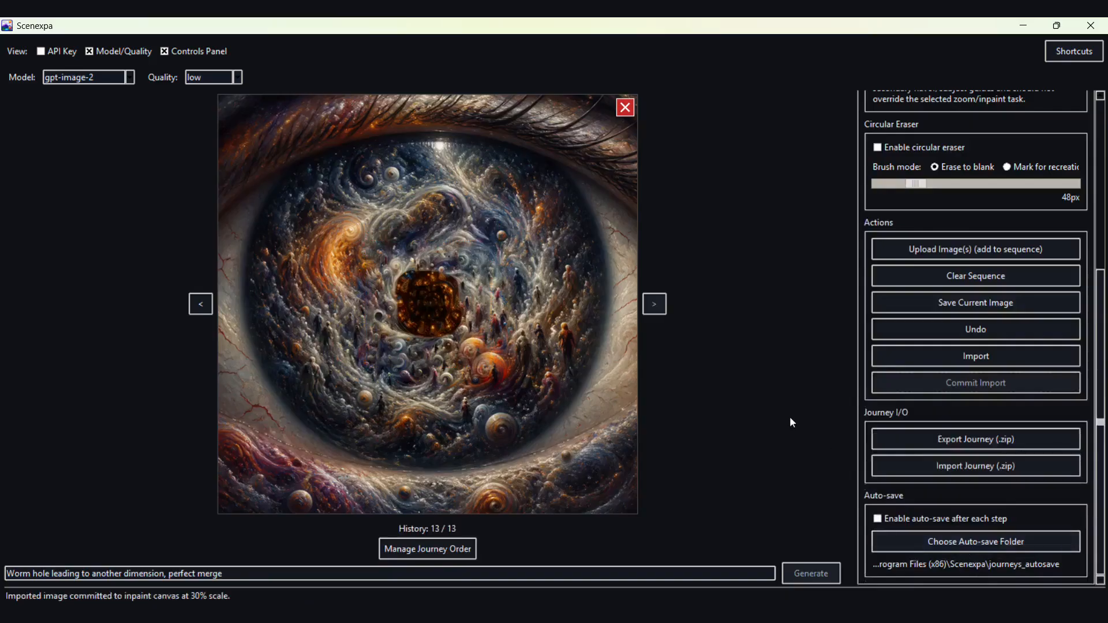
click(915, 301)
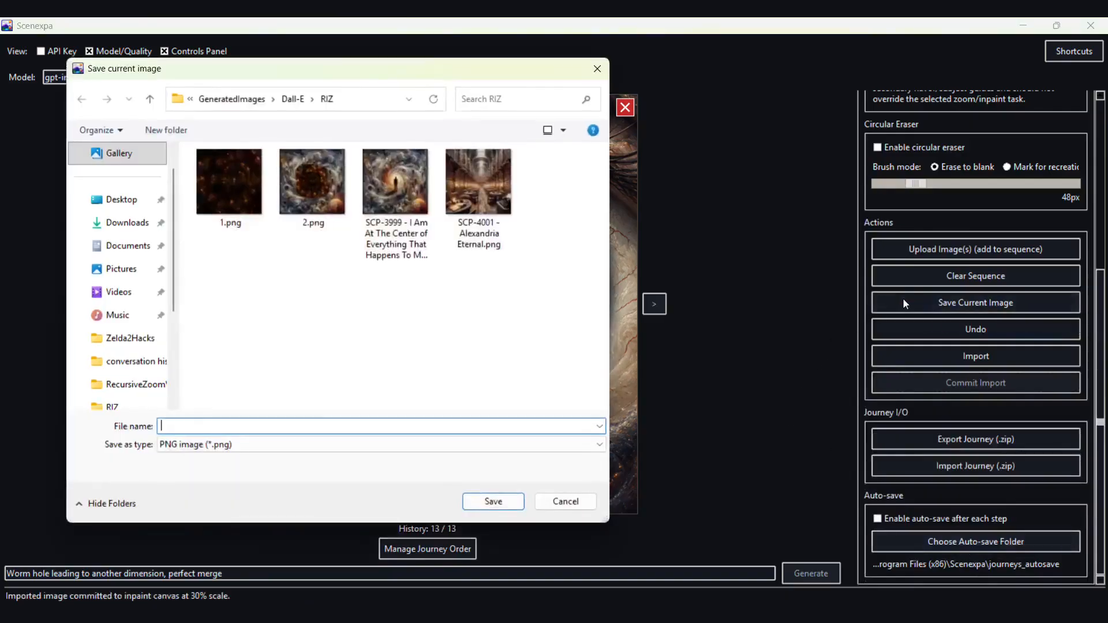
text(3)
click(504, 501)
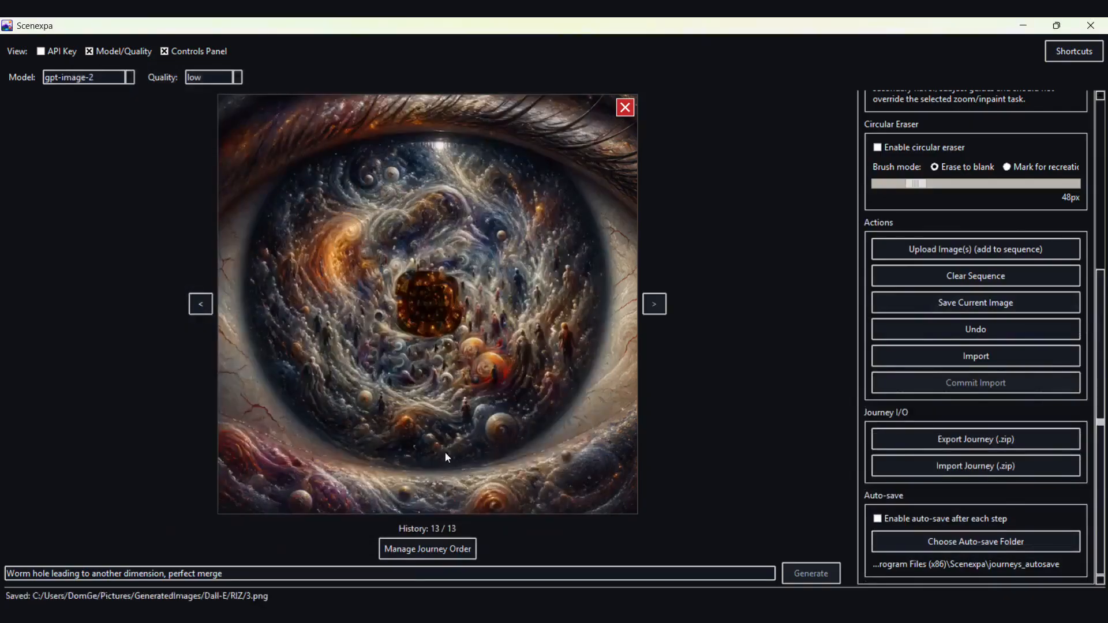
Go back through the journey history to the third image, the face with the large eye and nose
click(201, 304)
click(200, 304)
click(201, 304)
click(200, 304)
click(201, 304)
click(200, 304)
click(201, 304)
click(201, 304)
click(201, 304)
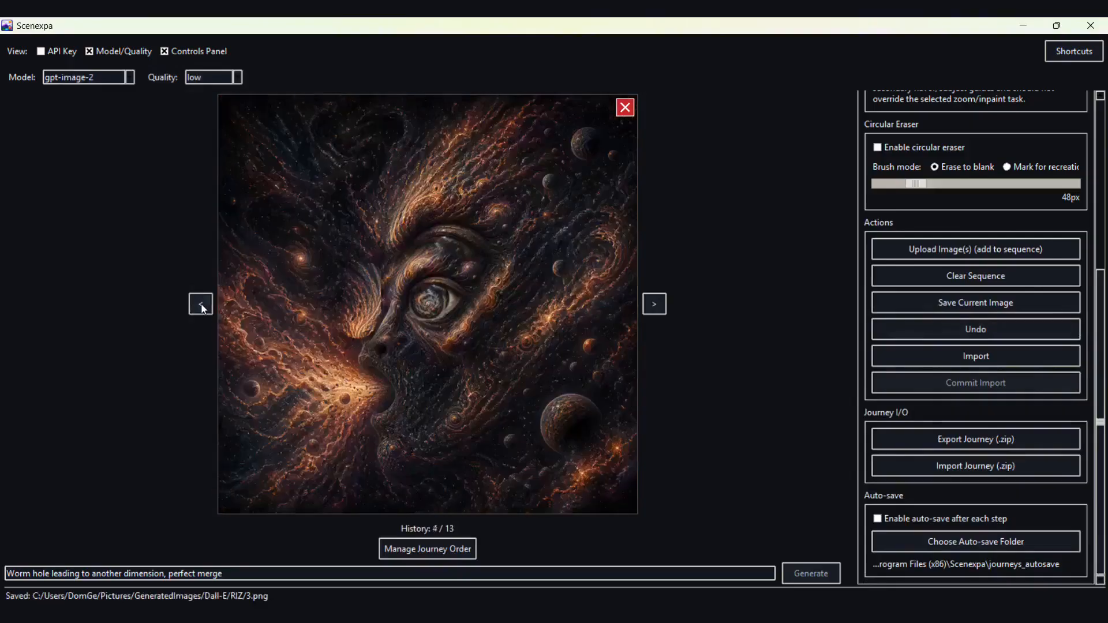
click(201, 304)
click(201, 304)
click(654, 304)
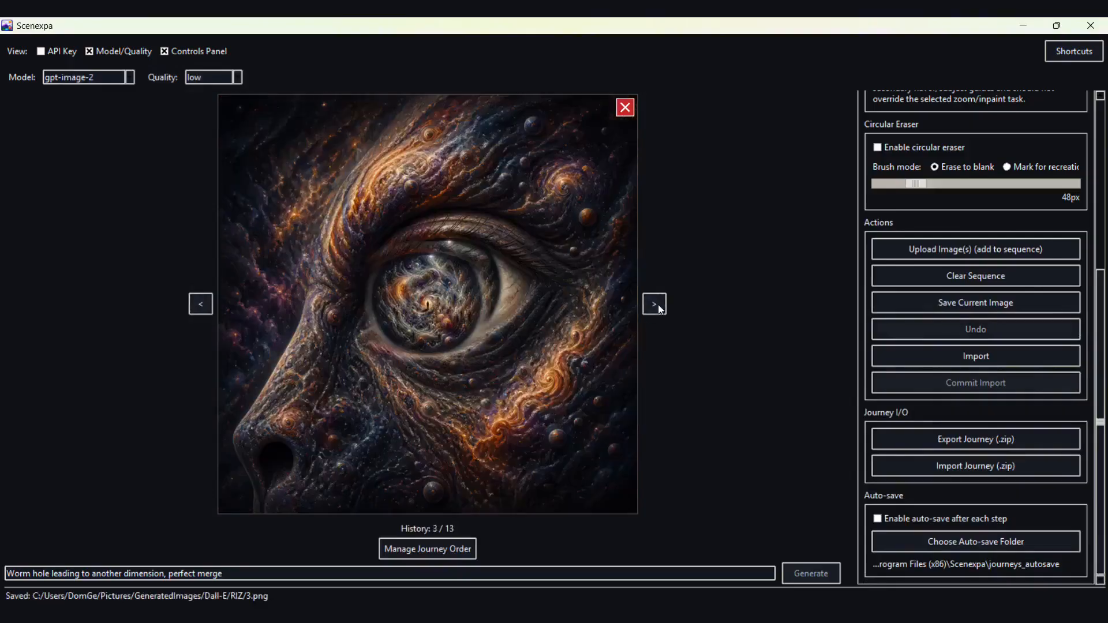
Import 3.png from the RIZ folder onto the third image's inpaint canvas
click(915, 355)
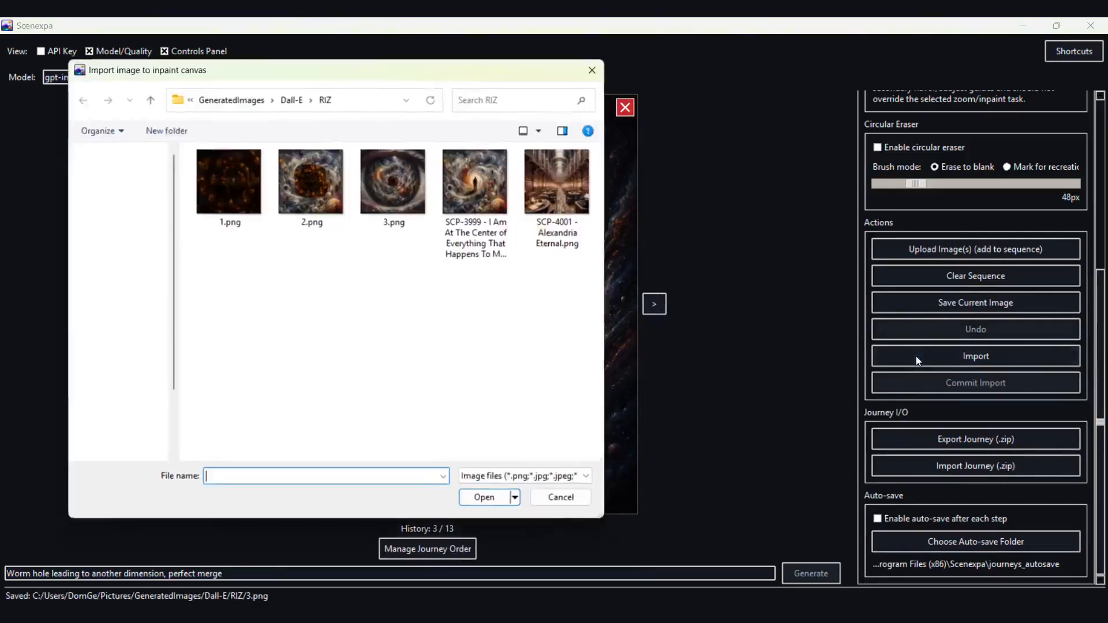
click(387, 178)
click(488, 501)
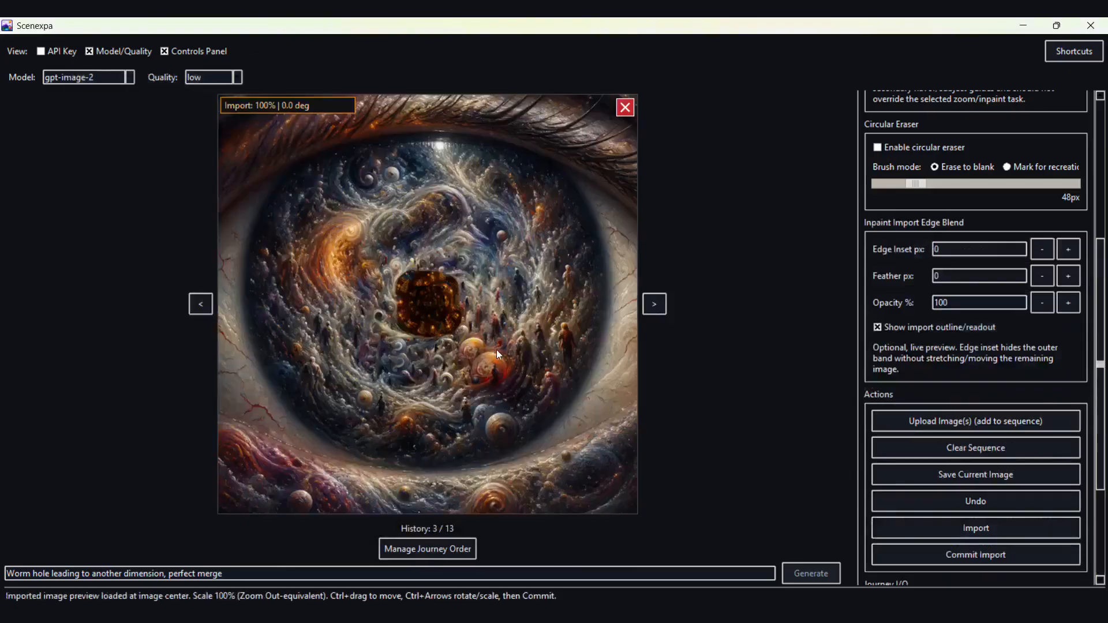
Scale the imported 3.png preview down to 30% at the center of the third image
key(ctrl+Down)
key(ctrl+Down)
key(ctrl+Down)
key(ctrl+Down)
key(ctrl+Down)
key(ctrl+Down)
key(ctrl+Down)
key(ctrl+Down)
key(ctrl+Down)
key(ctrl+Down)
key(ctrl+Down)
key(ctrl+Down)
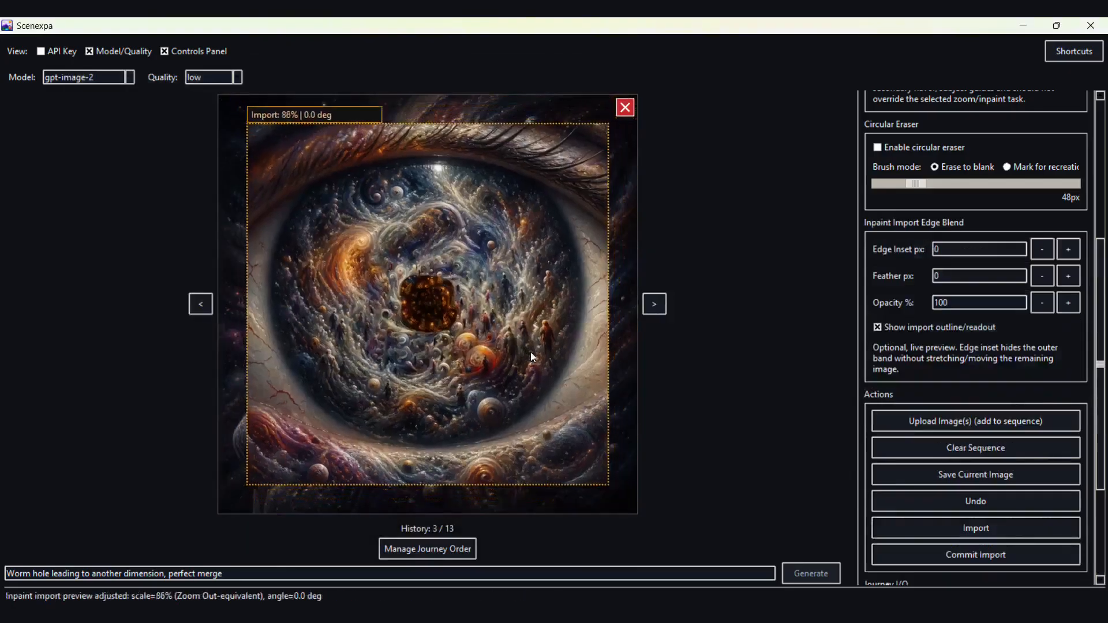
scroll(531, 352, down, 16)
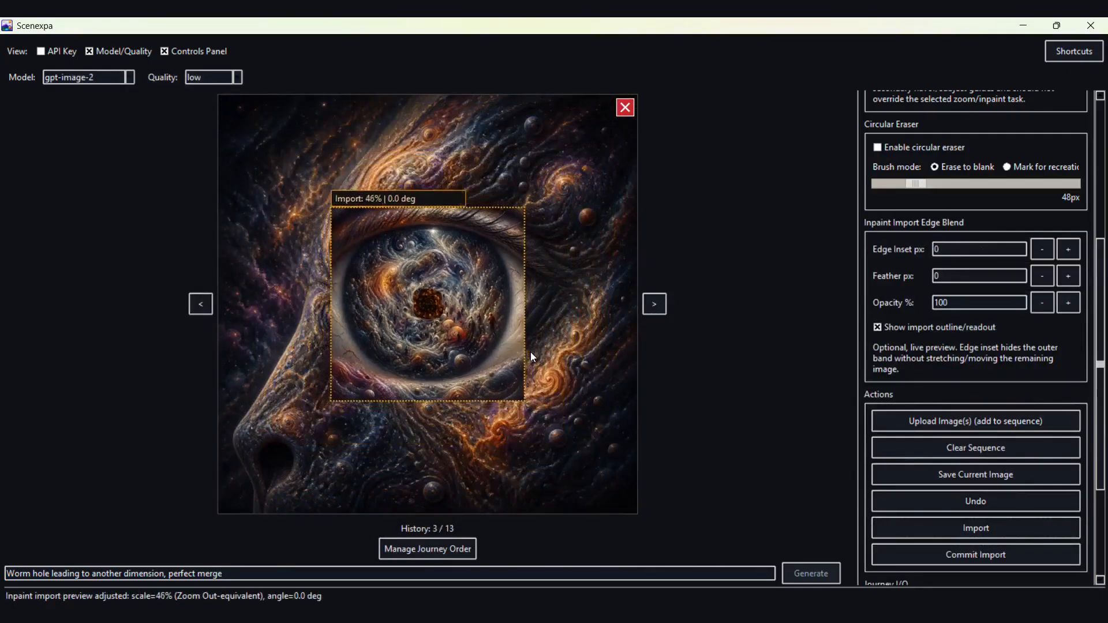
scroll(530, 352, down, 12)
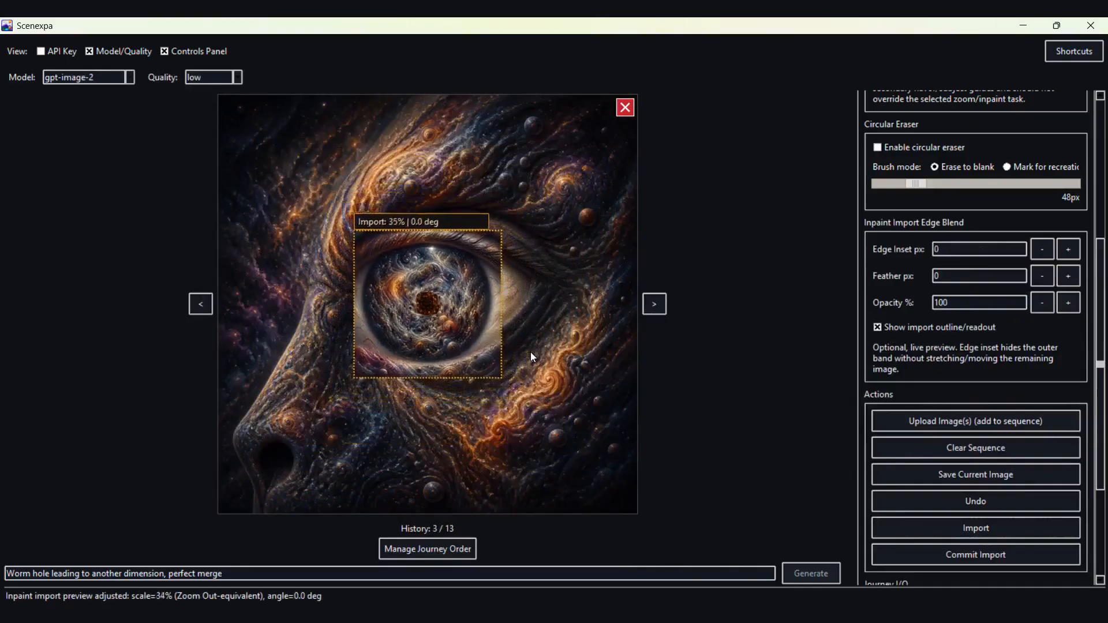
scroll(531, 352, down, 2)
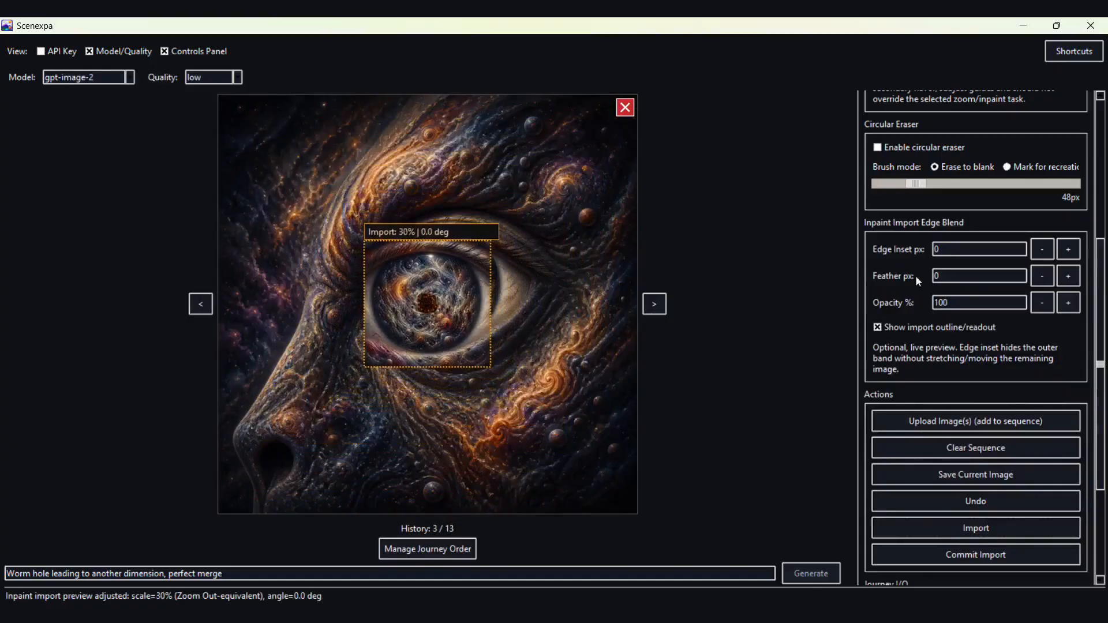
Set the 3.png import's edge inset to 40 px and commit it with the import outline hidden
double_click(930, 248)
text(40)
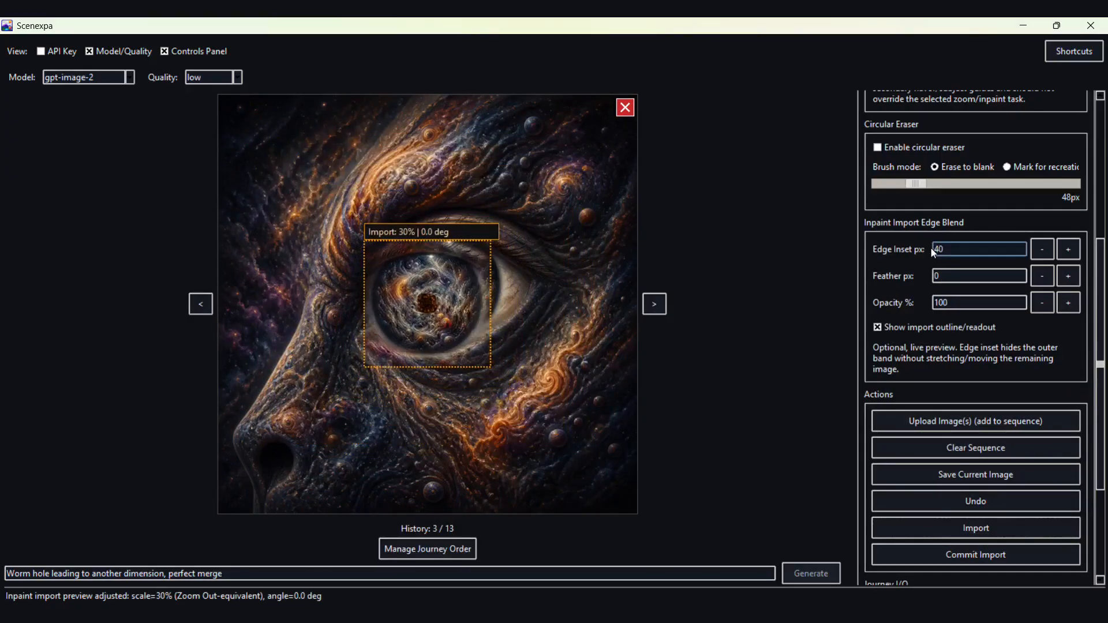
click(885, 332)
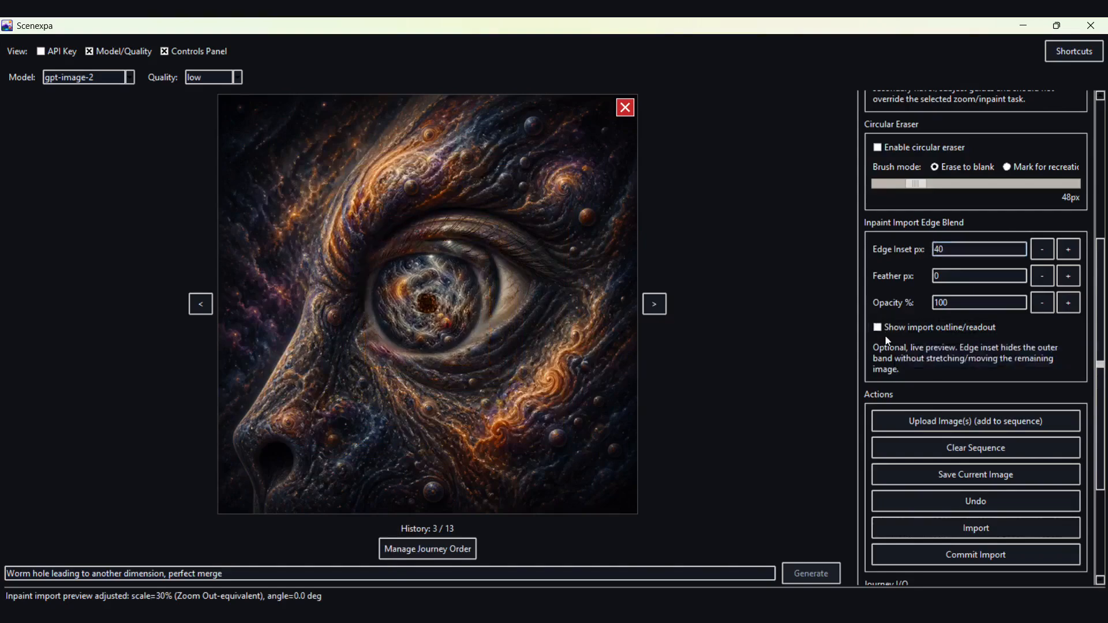
click(945, 556)
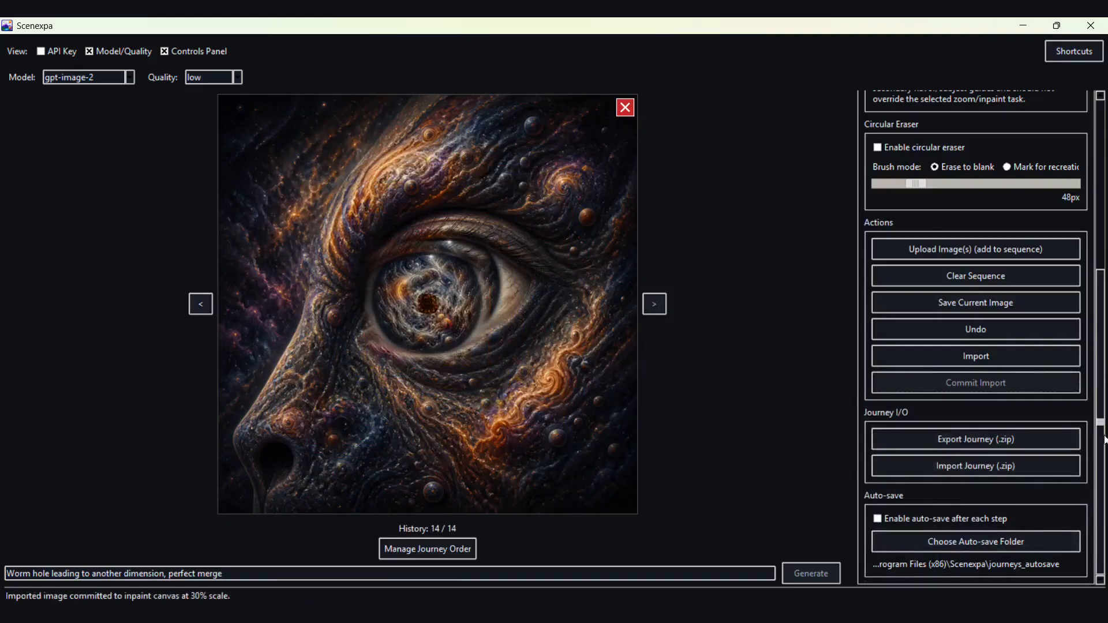
Save the merged third image as 4 in the RIZ folder
click(975, 302)
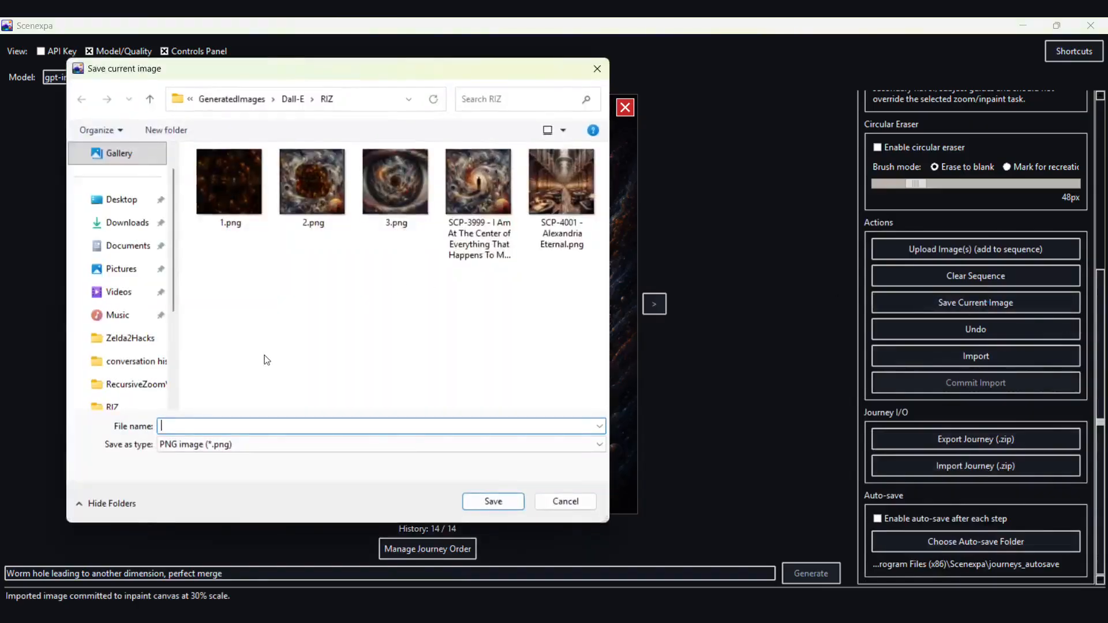
text(4)
click(485, 500)
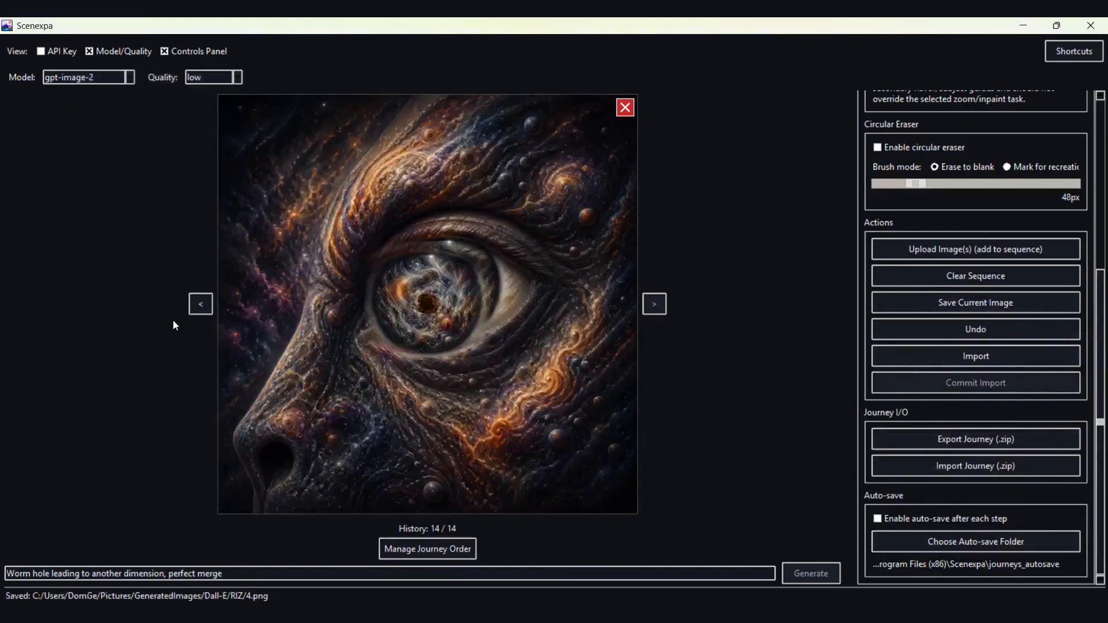
Go back through the journey history to the fourth image, the cosmic face surrounded by planets
click(192, 307)
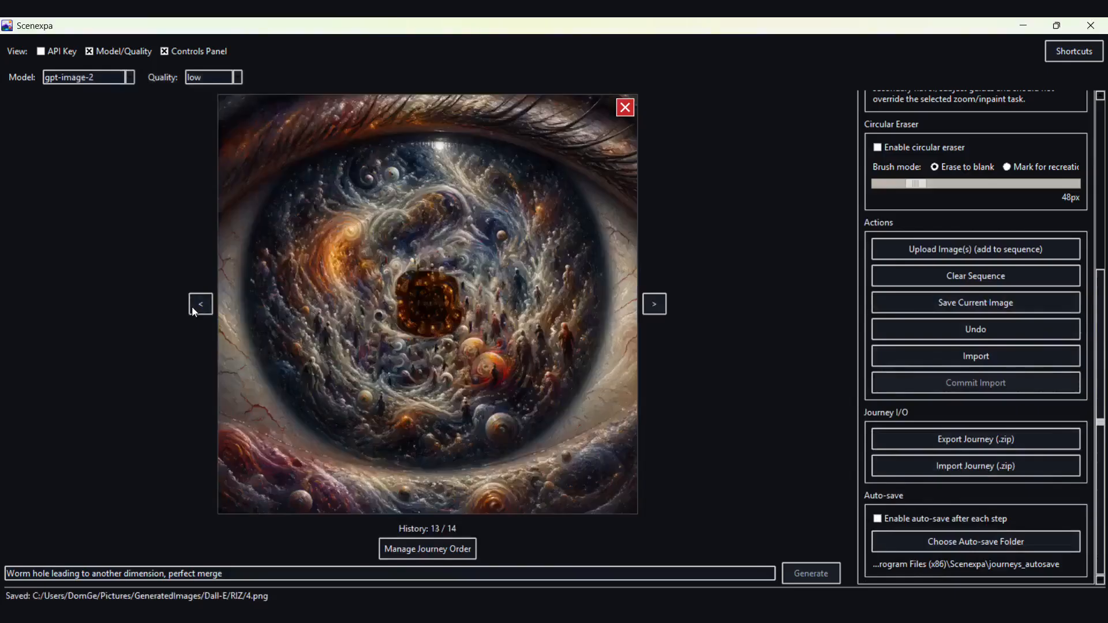
click(192, 307)
click(192, 307)
click(192, 307)
click(192, 307)
click(192, 307)
click(193, 307)
click(192, 307)
click(192, 307)
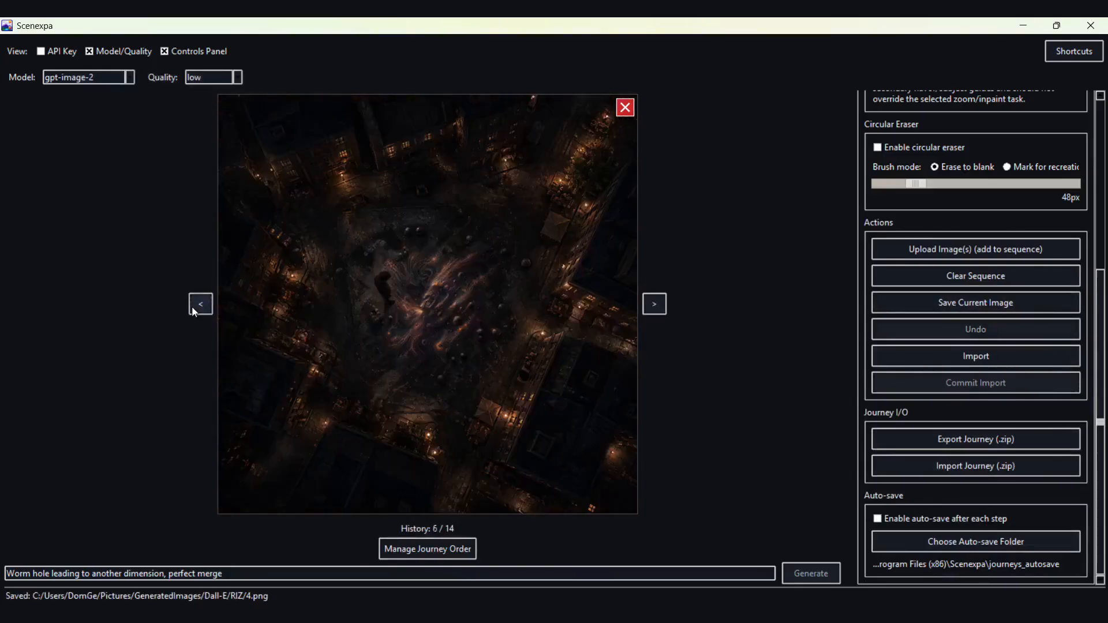
click(192, 307)
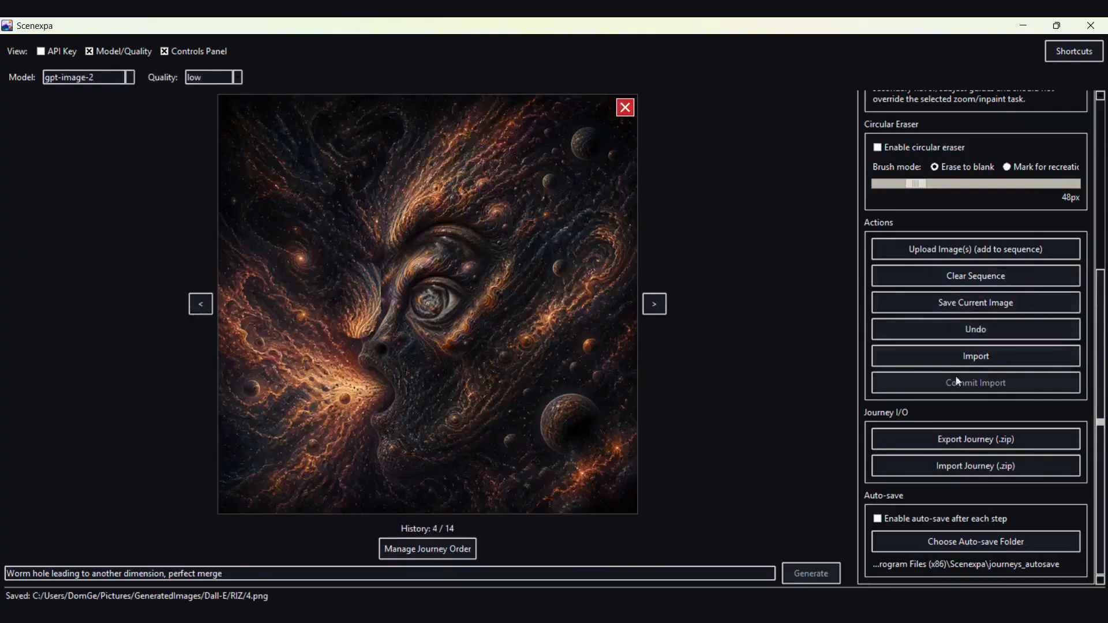
Import 4.png from the RIZ folder onto the fourth image's inpaint canvas
click(966, 358)
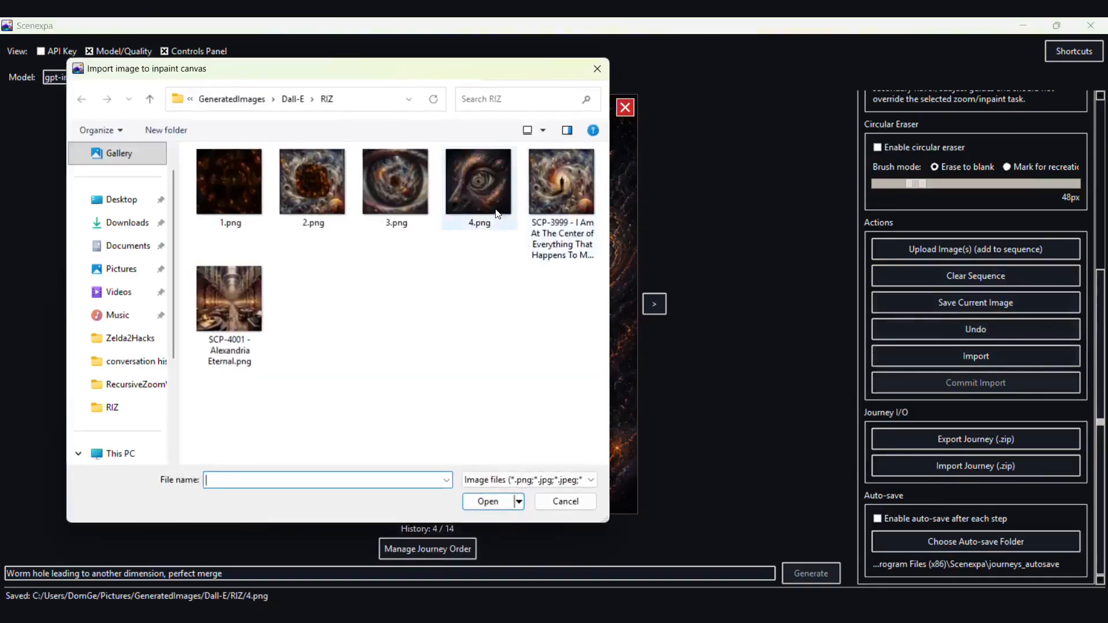
click(485, 190)
drag(464, 75, 464, 142)
click(486, 569)
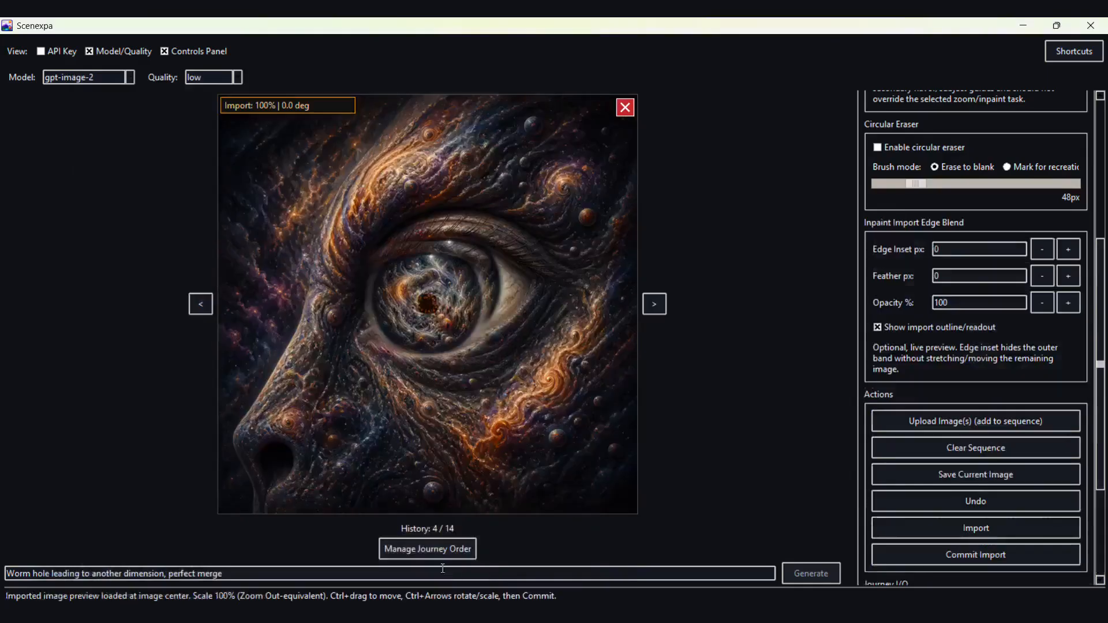
Scale the imported 4.png preview down to 30% at the center of the cosmic face image
key(ctrl+Down)
key(ctrl+Down)
key(ctrl+Down)
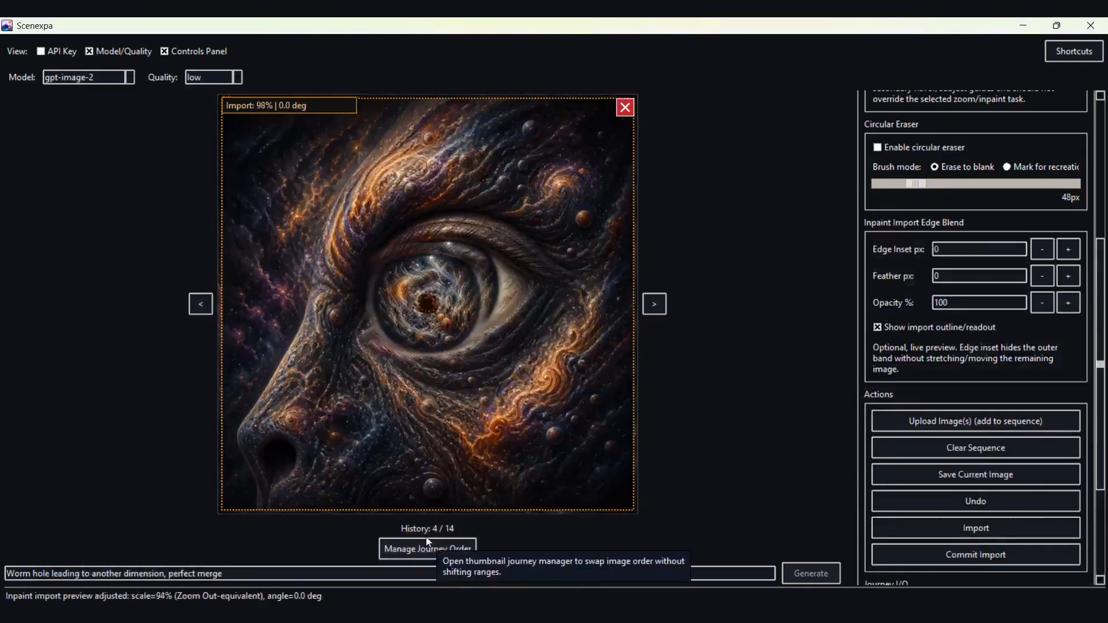
key(ctrl+Down)
key(ctrl+Down)
key(ctrl+Down)
key(ctrl+Down)
key(ctrl+Down)
key(ctrl+Down)
key(ctrl+Down)
key(ctrl+Down)
key(ctrl+Down)
key(ctrl+Down)
key(ctrl+Down)
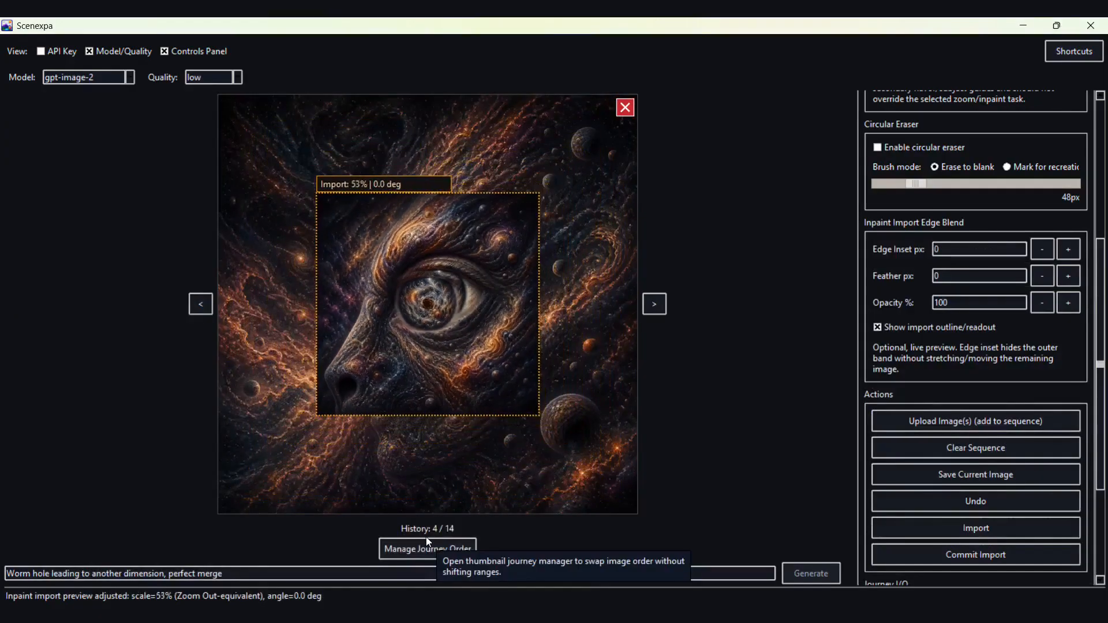
key(ctrl+Down)
key(ctrl+Down)
key(ctrl+Down)
key(ctrl+Down)
key(ctrl+Down)
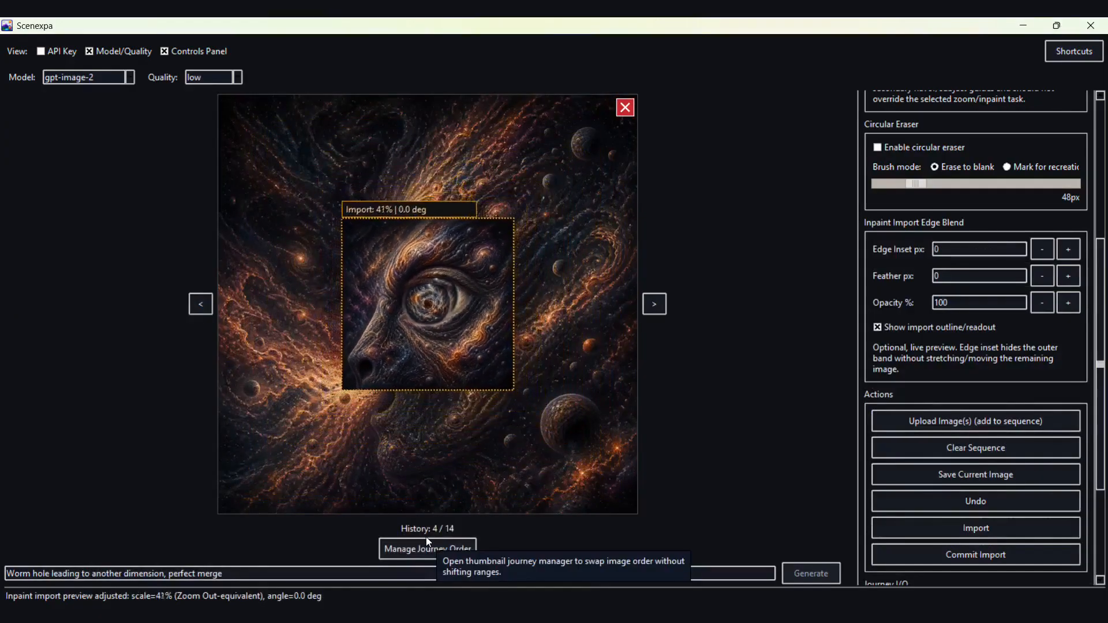
key(ctrl+Down)
key(ctrl+Down)
key(ctrl+Down)
key(ctrl+Down)
key(ctrl+Down)
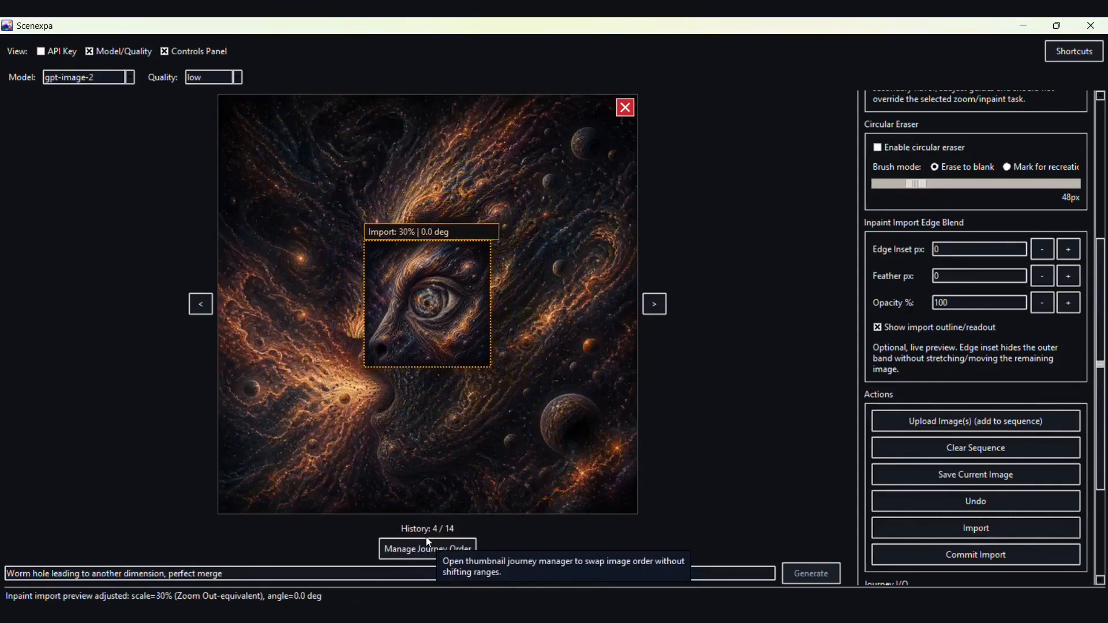
Set the 4.png import's edge inset to 40 px and commit it with the import outline hidden
click(936, 249)
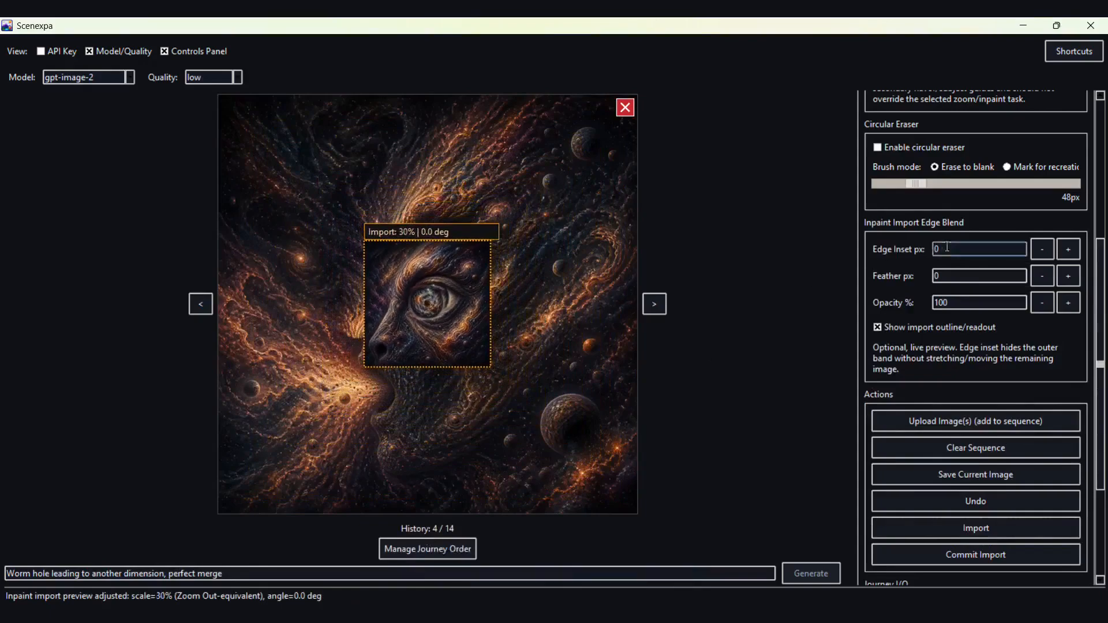
text(40)
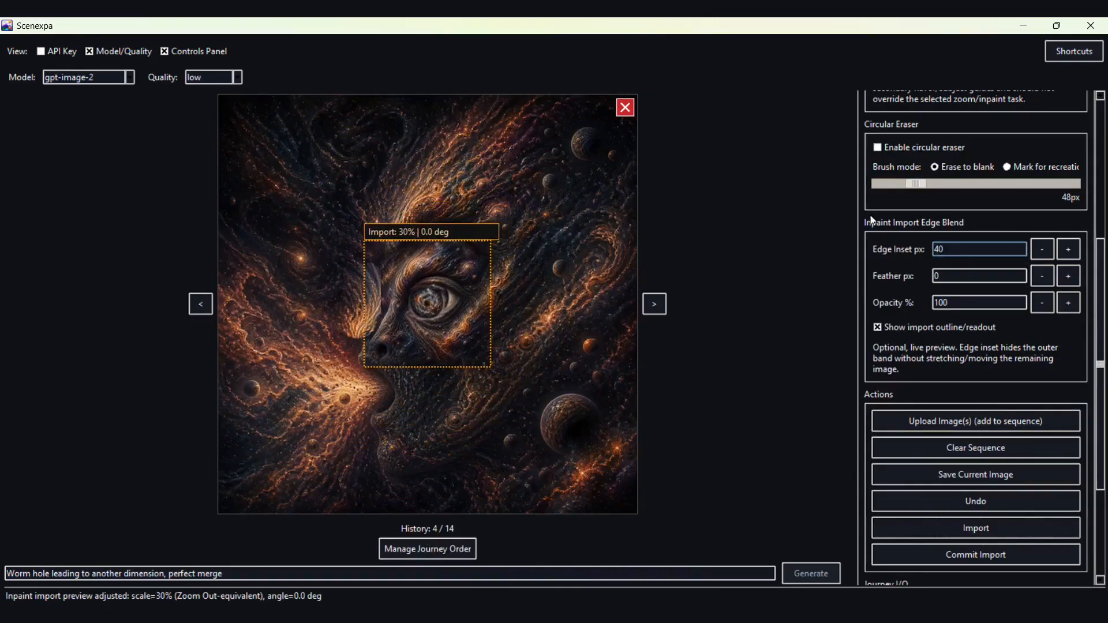
click(881, 329)
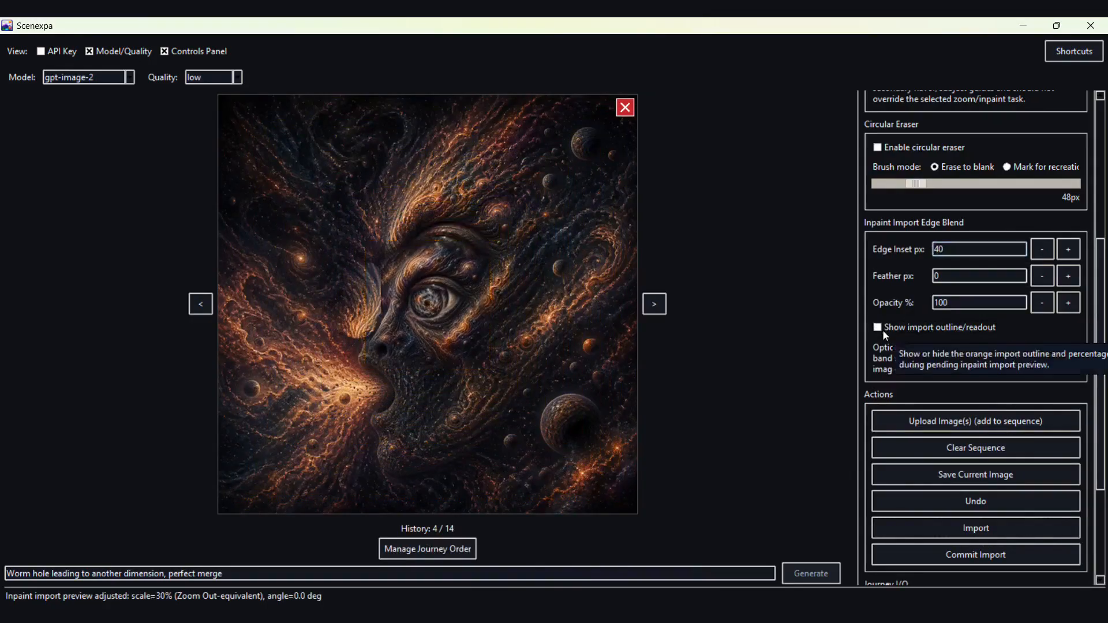
click(973, 557)
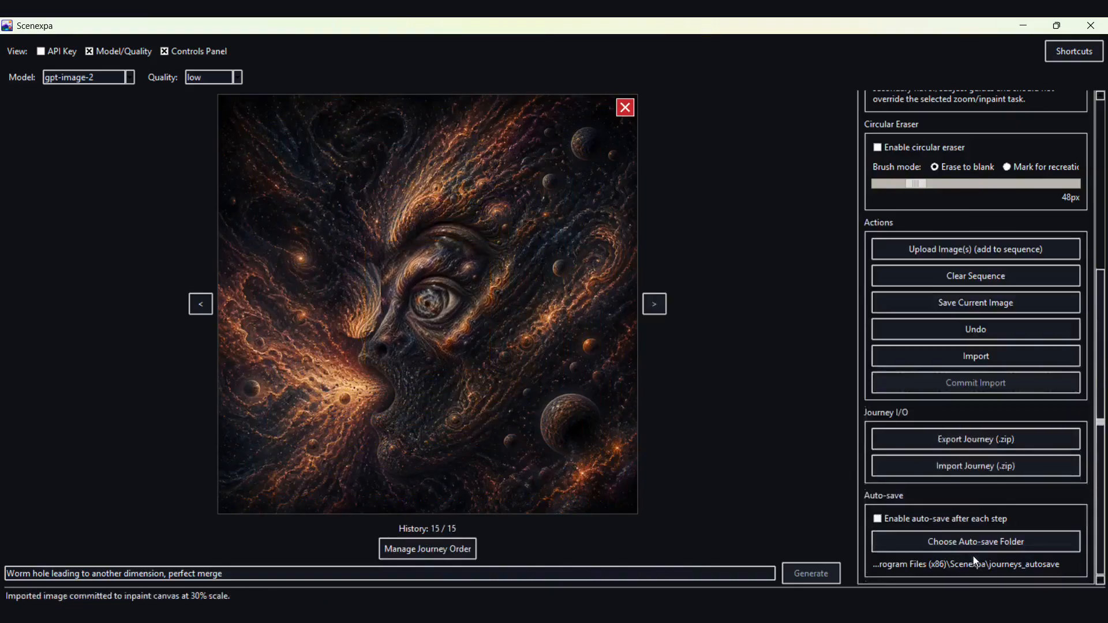
Save the merged fourth image as 5 in the RIZ folder
click(945, 306)
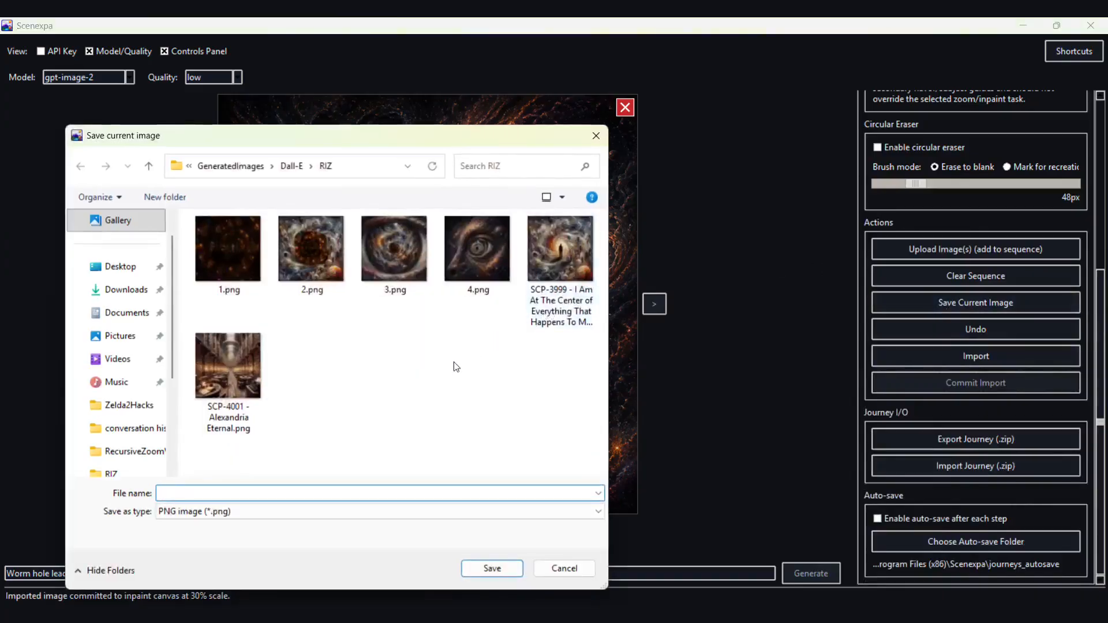
text(5)
click(493, 568)
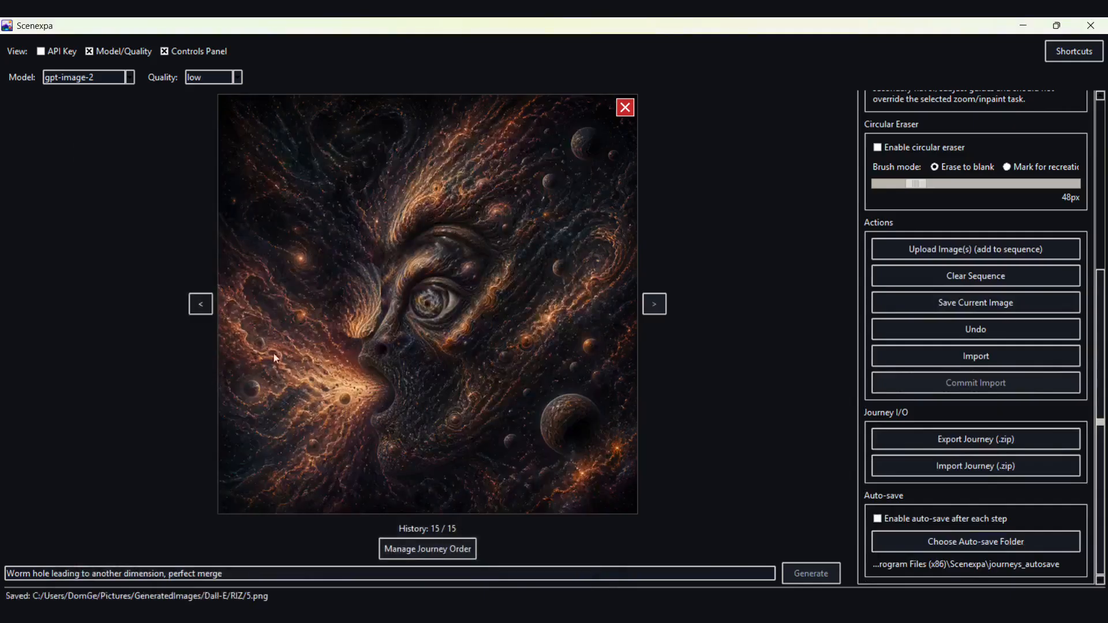
Import 5.png from the RIZ folder onto the fifth journey image's inpaint canvas
click(200, 304)
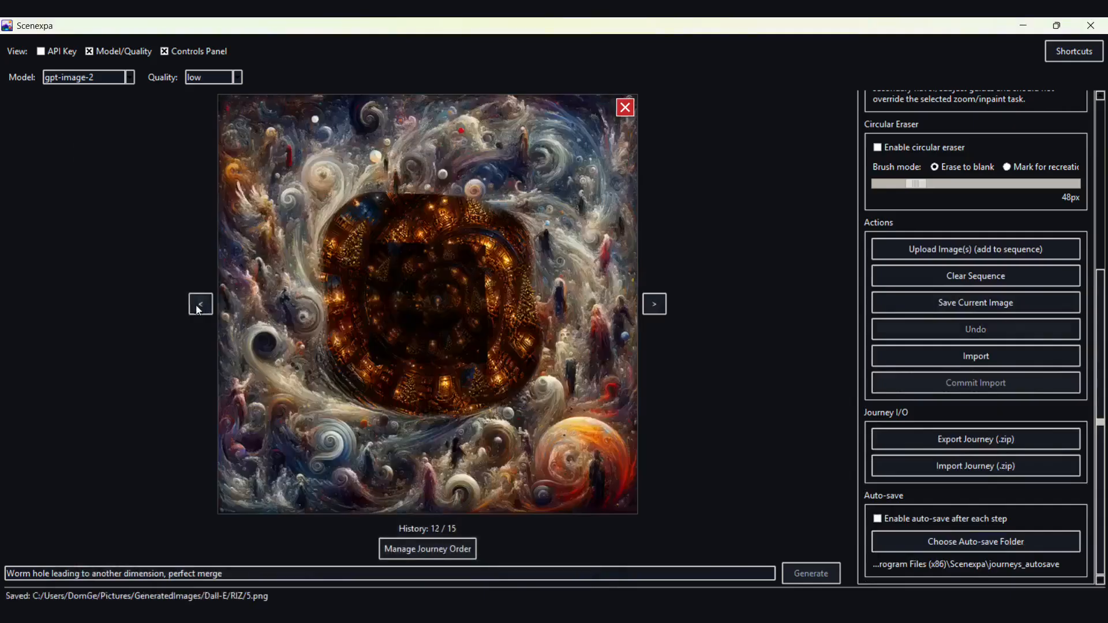
click(200, 304)
click(200, 304)
click(200, 304)
click(198, 308)
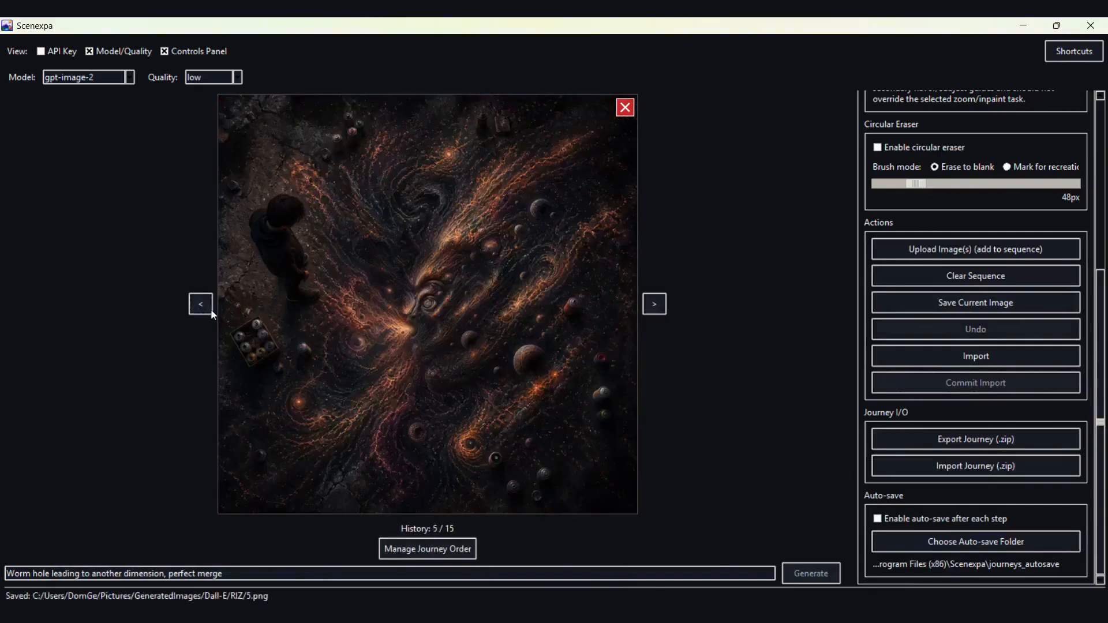
click(957, 357)
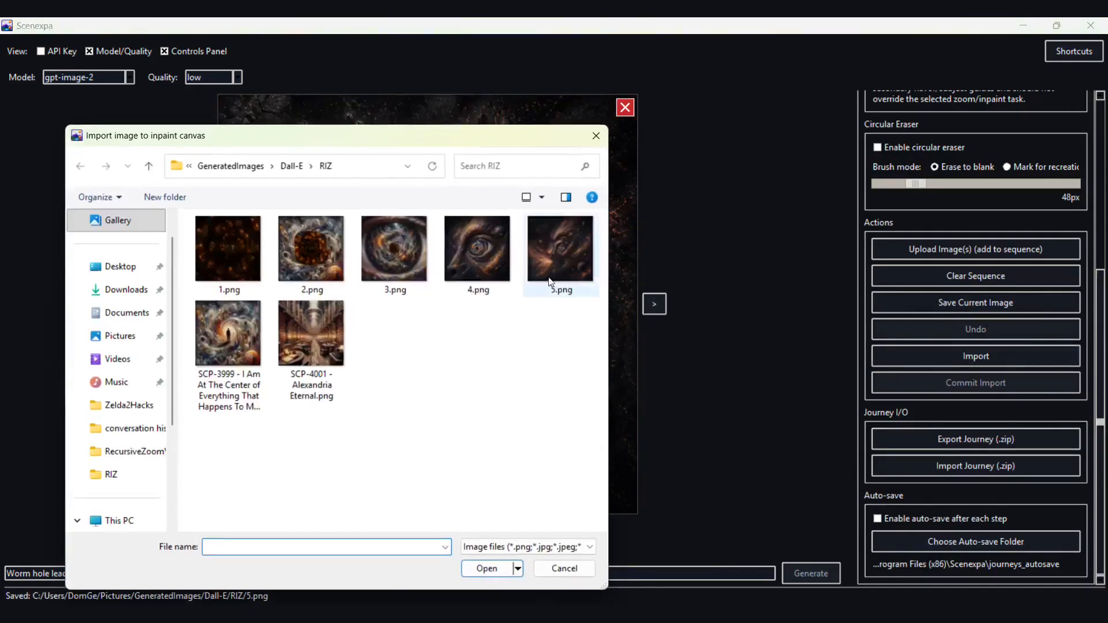
click(559, 254)
click(487, 569)
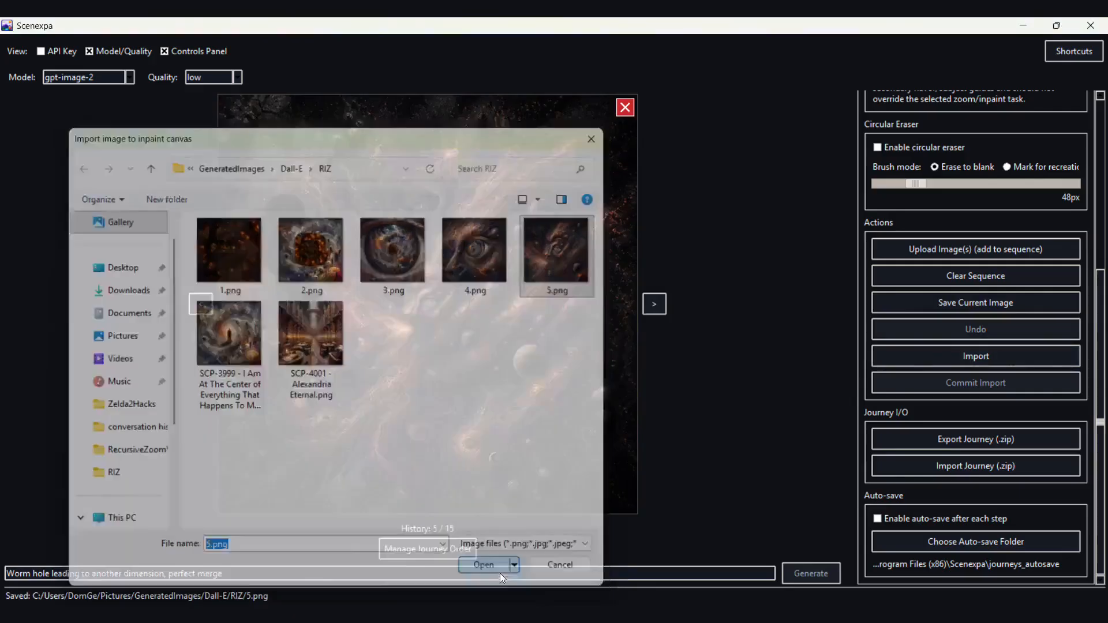
Scale the imported 5.png preview down to 30% at the center of the image with the standing figure
key(ctrl+Down)
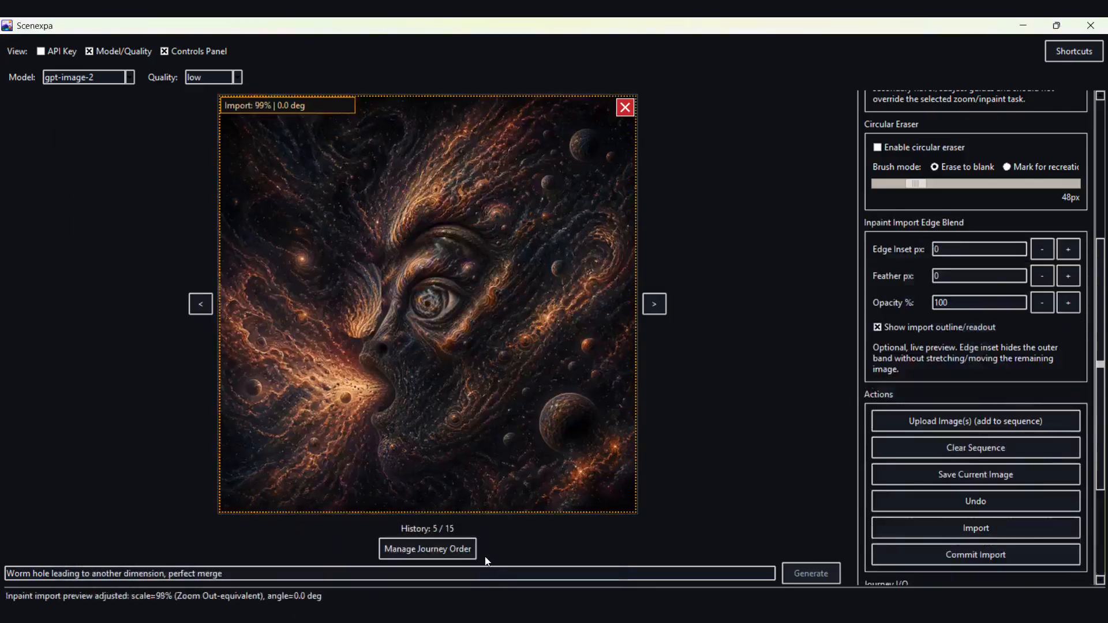
key(ctrl+Down)
key(ctrl+Down)
key(ctrl+Down)
key(ctrl+Down)
key(ctrl+Down)
key(ctrl+Down)
key(ctrl+Down)
key(ctrl+Down)
key(ctrl+Down)
key(ctrl+Down)
key(ctrl+Down)
key(ctrl+Down)
key(ctrl+Down)
key(ctrl+Down)
key(ctrl+Down)
key(ctrl+Down)
key(ctrl+Down)
key(ctrl+Down)
key(ctrl+Down)
key(ctrl+Down)
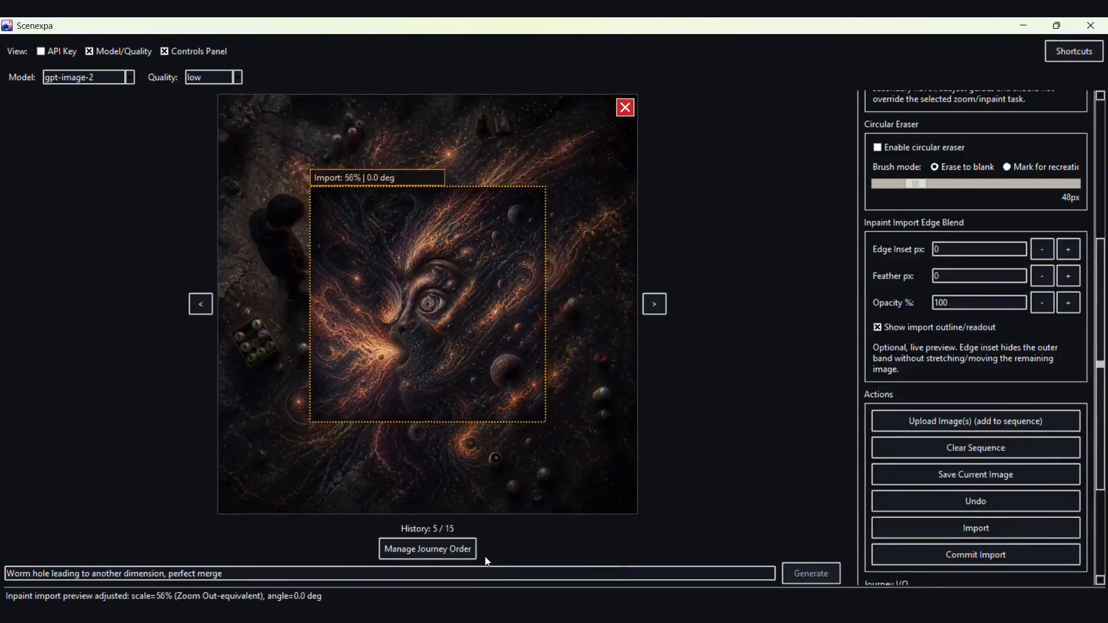
key(ctrl+Down)
key(ctrl+Down)
key(ctrl+Down)
key(ctrl+Down)
key(ctrl+Down)
key(ctrl+Down)
key(ctrl+Down)
key(ctrl+Down)
key(ctrl+Down)
key(ctrl+Down)
key(ctrl+Down)
key(ctrl+Down)
key(ctrl+Down)
key(ctrl+Down)
key(ctrl+Down)
key(ctrl+Down)
key(ctrl+Down)
key(ctrl+Down)
key(ctrl+Down)
key(ctrl+Down)
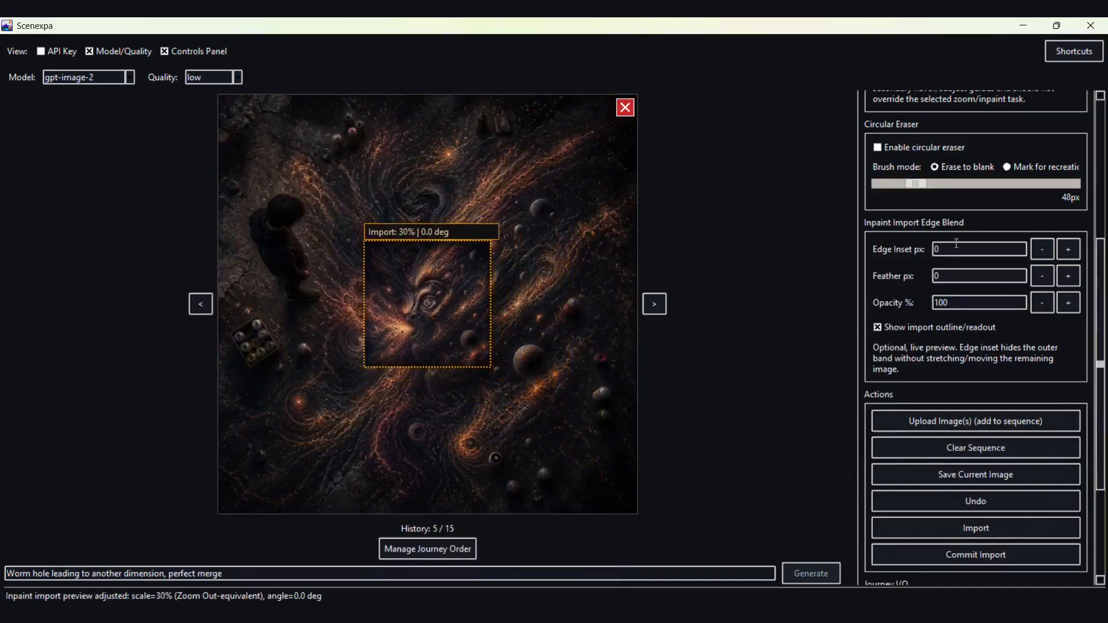
Set the 5.png import's edge inset to 40 px and commit it with the import outline hidden
drag(956, 245, 778, 242)
text(40)
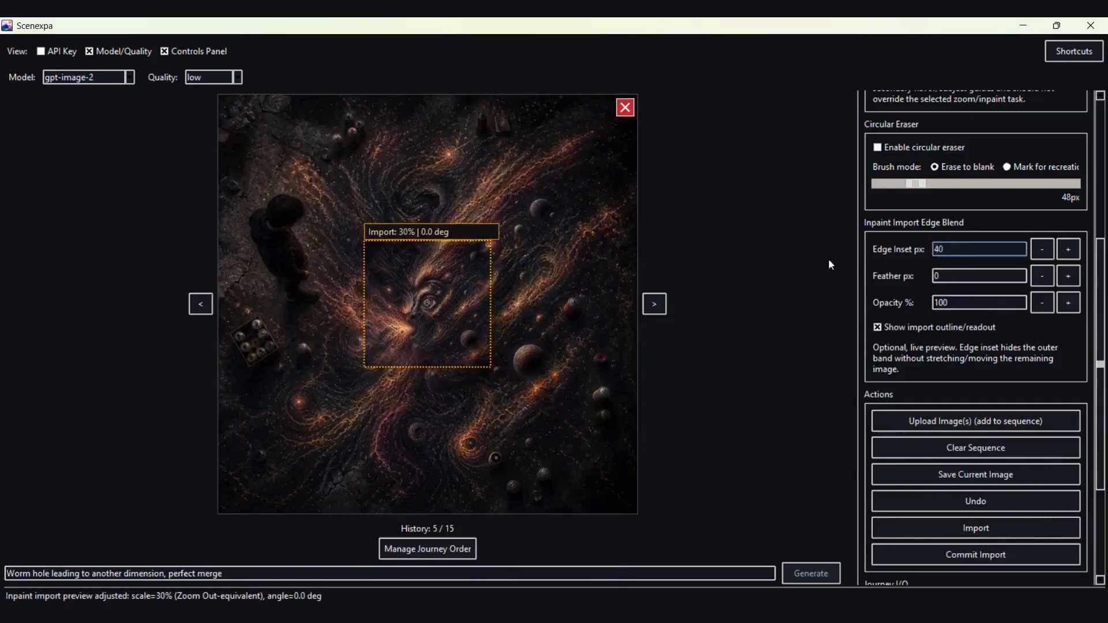
click(878, 327)
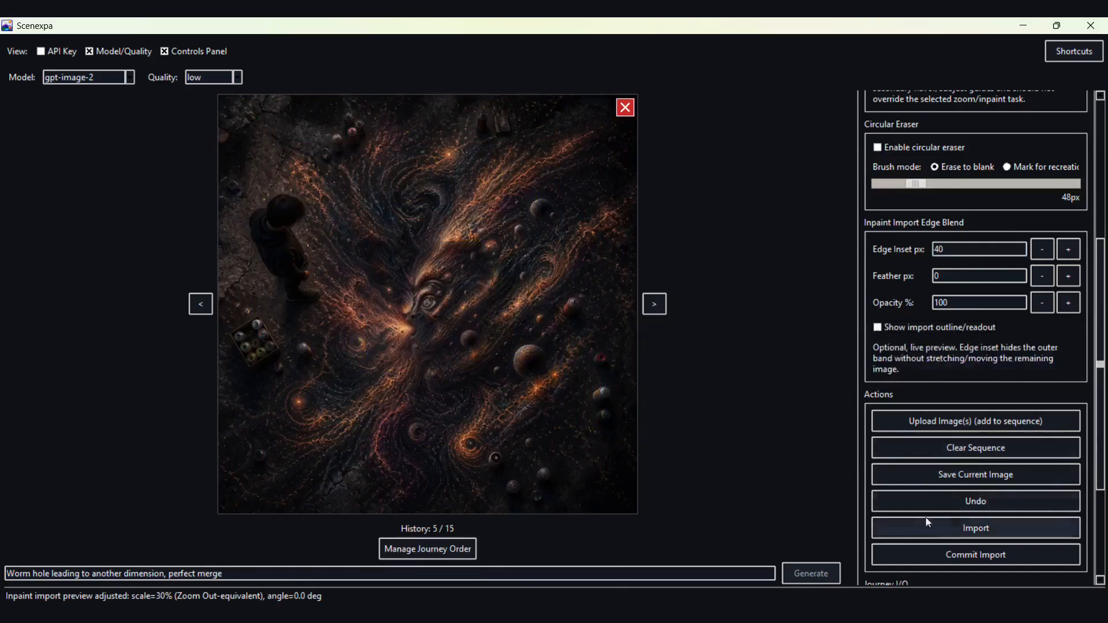
click(950, 556)
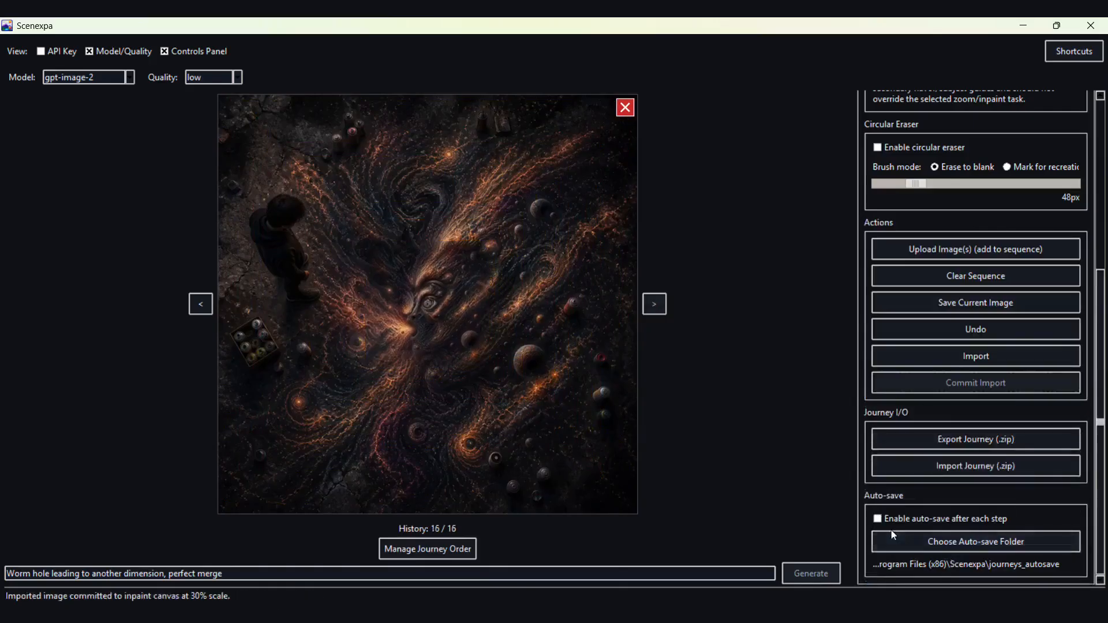
Save the merged fifth image as 6 in the RIZ folder
click(929, 312)
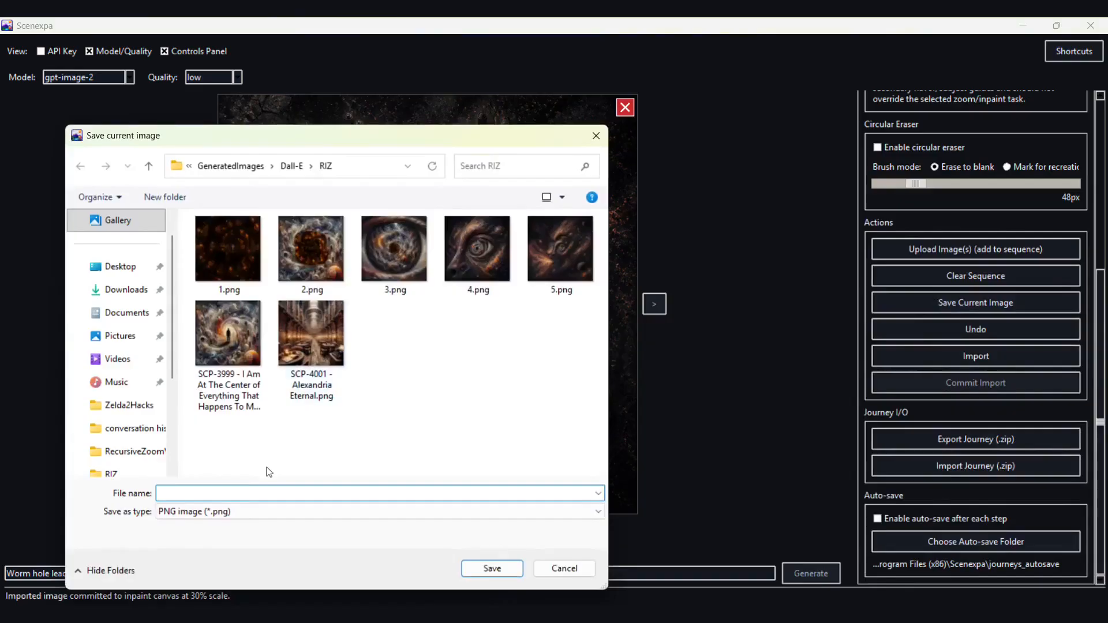
text(6)
click(492, 568)
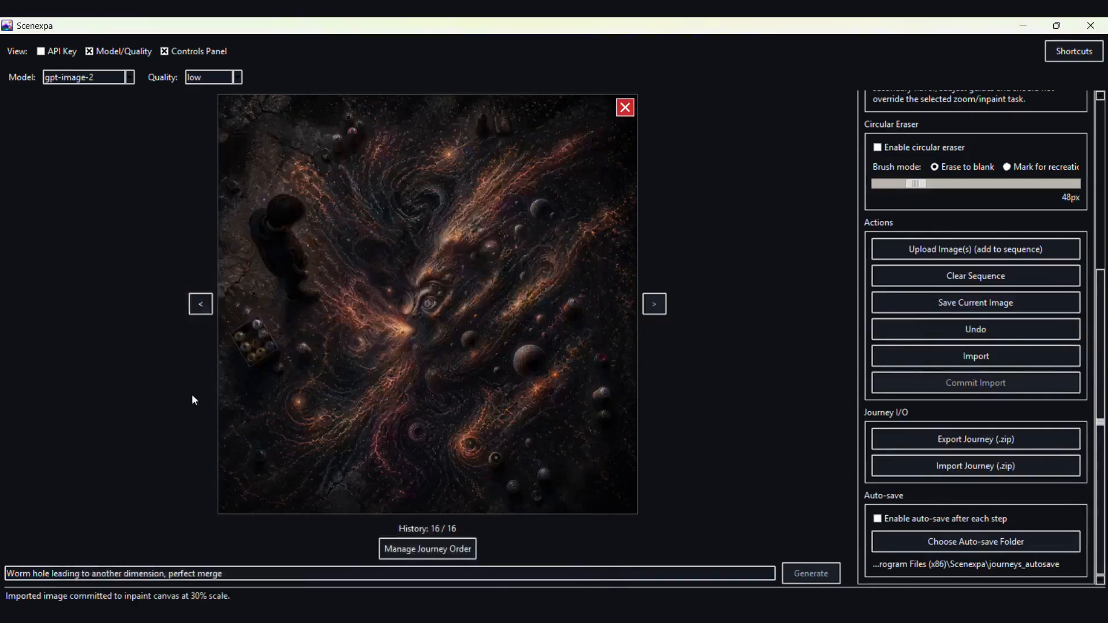
Import 6.png from the RIZ folder onto the sixth journey image, the dark town square seen from above
click(203, 311)
click(203, 311)
triple_click(203, 311)
double_click(203, 312)
click(203, 312)
click(203, 311)
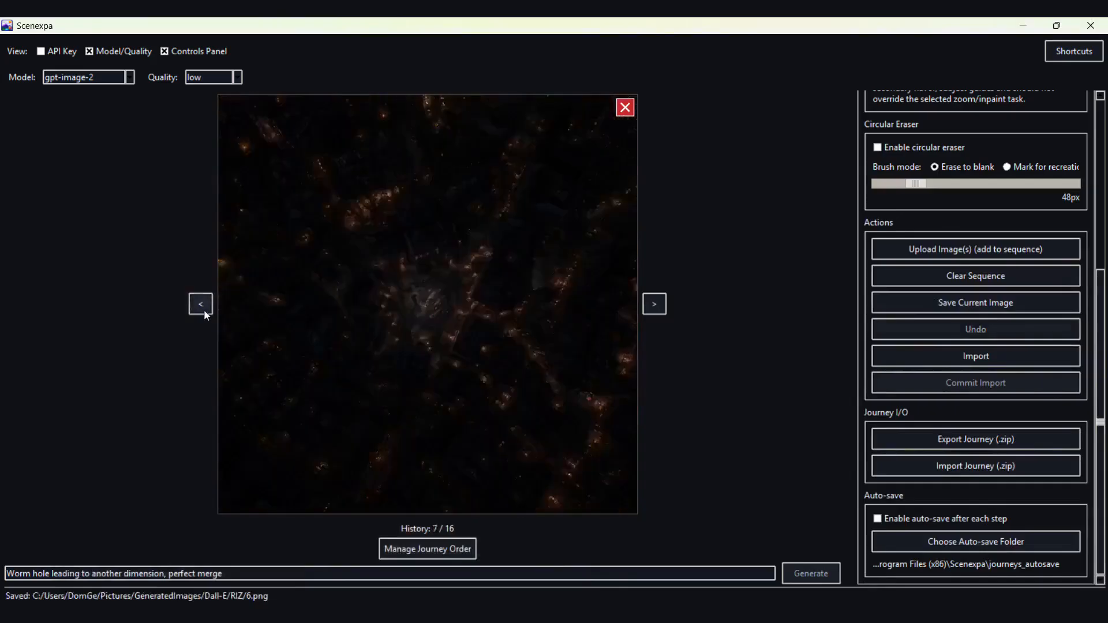
click(203, 311)
click(203, 312)
click(654, 304)
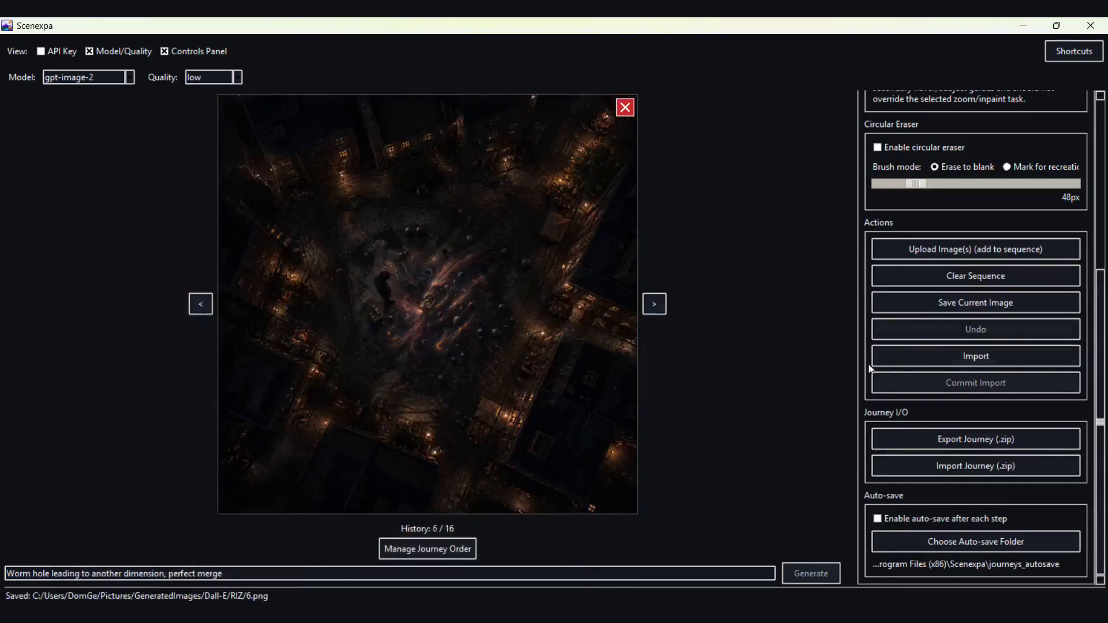
click(975, 356)
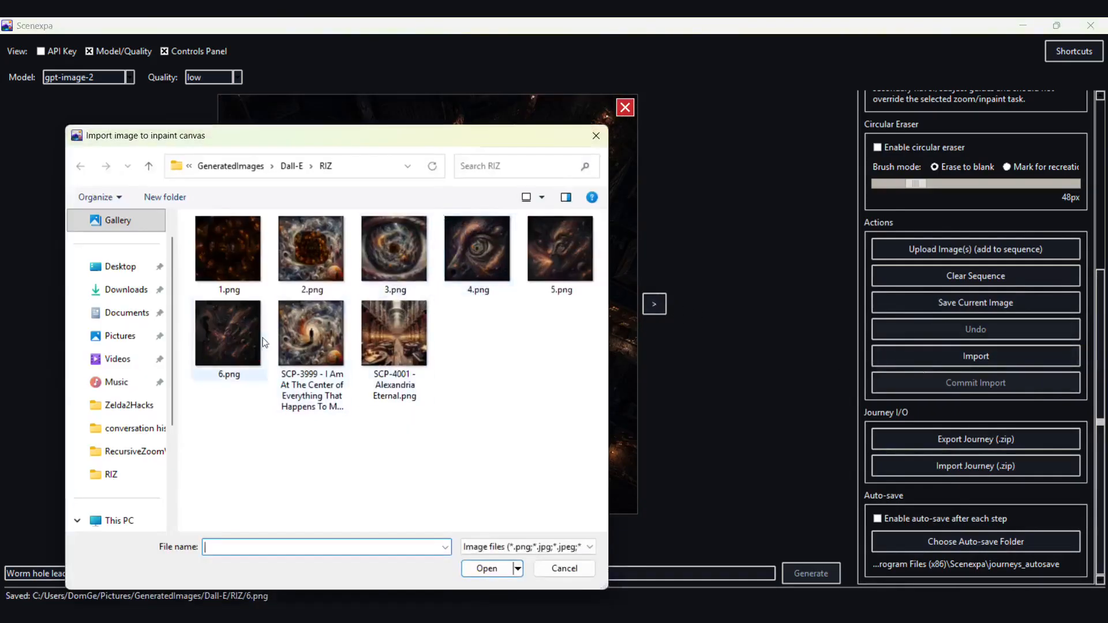
click(227, 333)
click(498, 573)
Scale the imported 6.png preview down to 30% at the center of the town square image
key(Down)
key(Down)
key(Down)
key(Down)
key(Down)
key(Down)
key(Down)
key(Down)
key(Down)
key(Down)
key(Down)
key(Down)
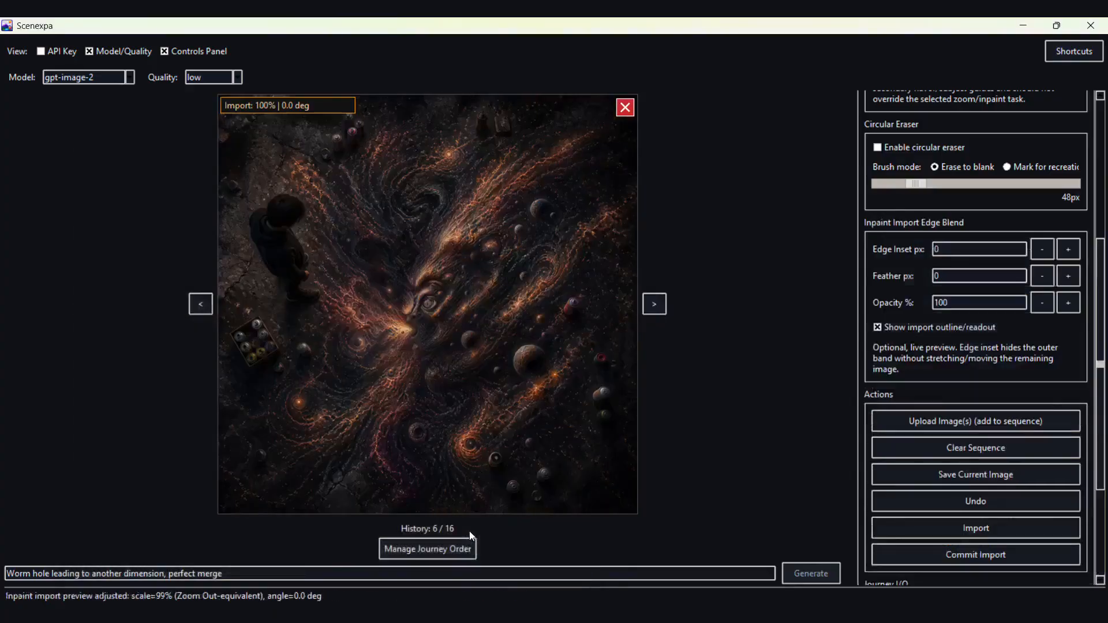
key(Down)
key(Down)
key(Down)
key(Down)
key(Down)
key(Down)
key(Down)
key(Down)
key(Down)
key(Down)
key(Down)
key(Down)
key(Down)
key(Down)
key(Down)
key(Down)
key(Down)
key(Down)
key(Down)
key(Down)
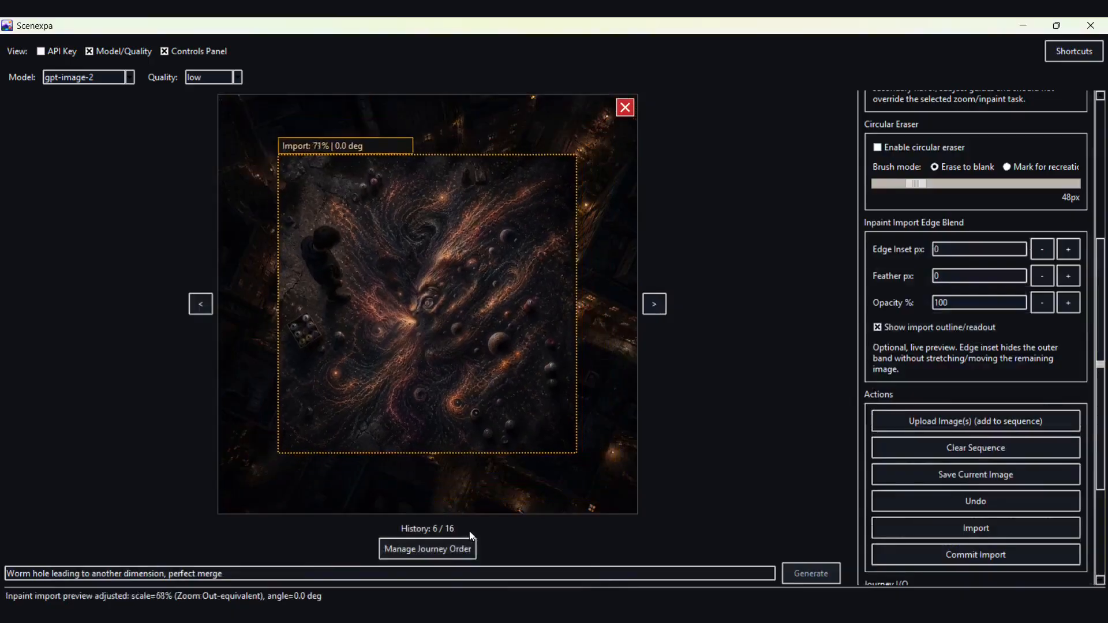
key(Down)
key(Down)
key(Down)
key(Down)
key(Down)
key(Down)
key(Down)
key(Down)
key(Down)
key(Down)
key(Down)
key(Down)
key(Down)
key(Down)
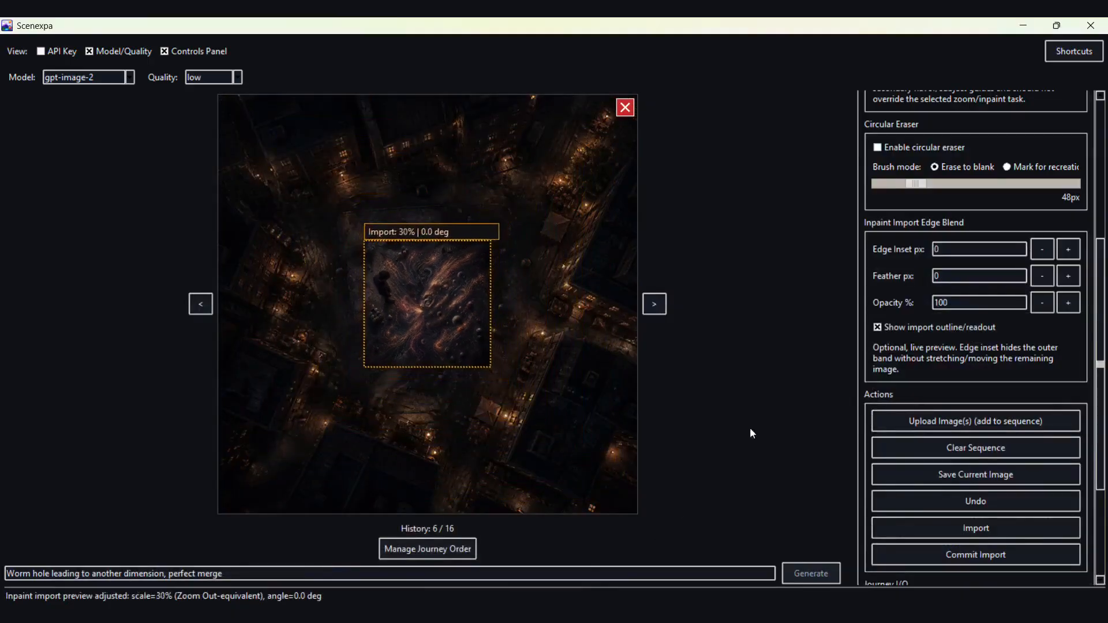
Set the 6.png import's edge inset to 40 px and commit it with the import outline hidden
double_click(962, 255)
text(40)
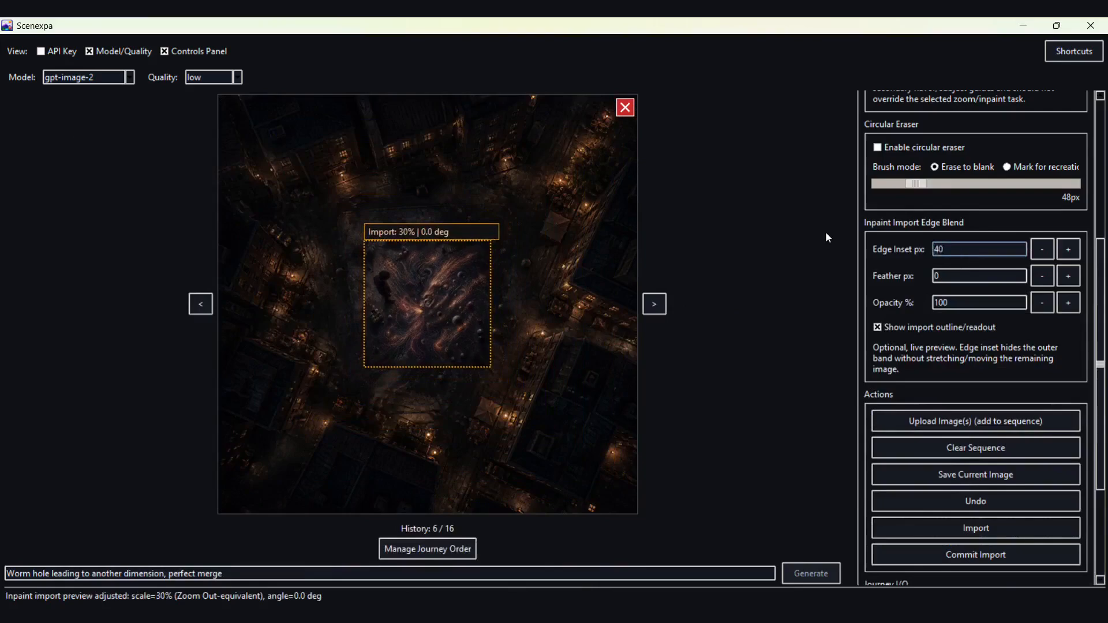
click(914, 327)
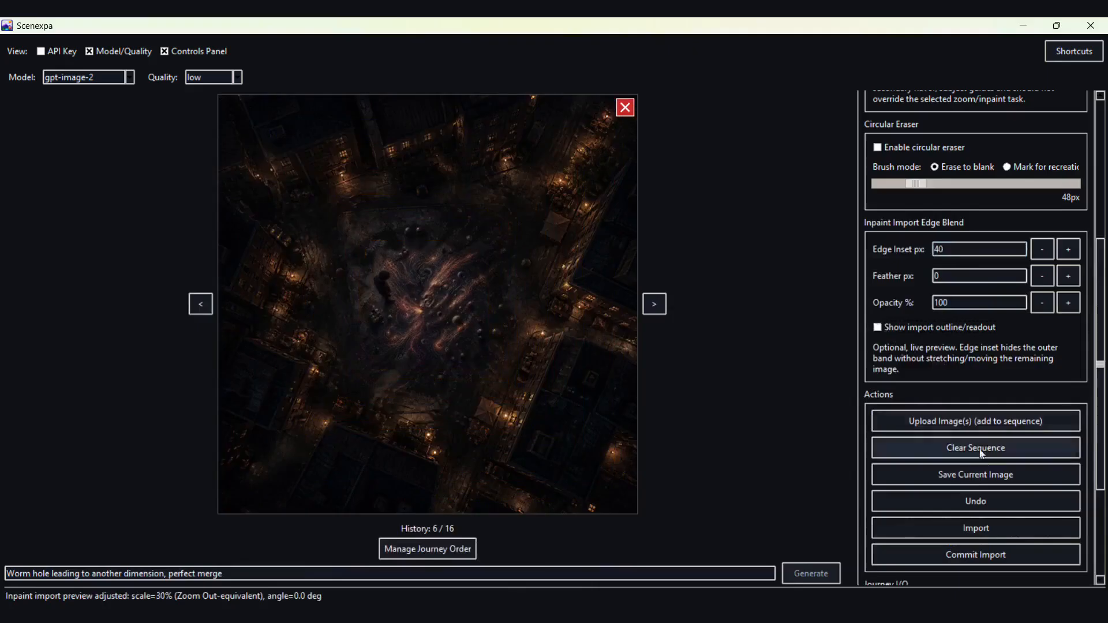
click(977, 559)
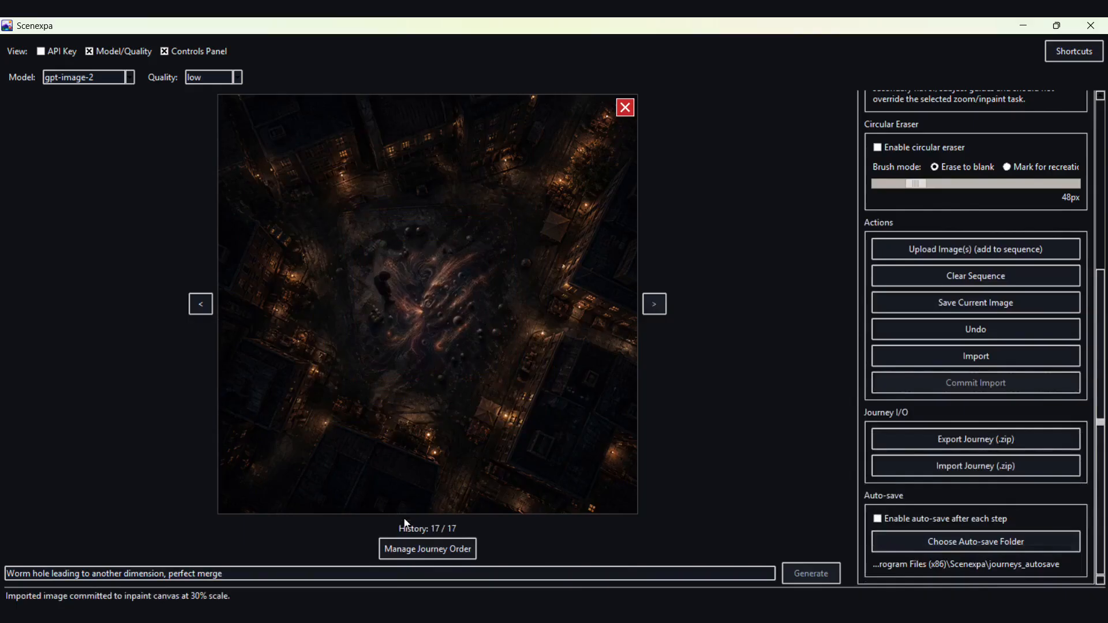
Remove the first six unmerged images from the journey order, from the uploaded swirl image through the town square zoom-out
click(412, 549)
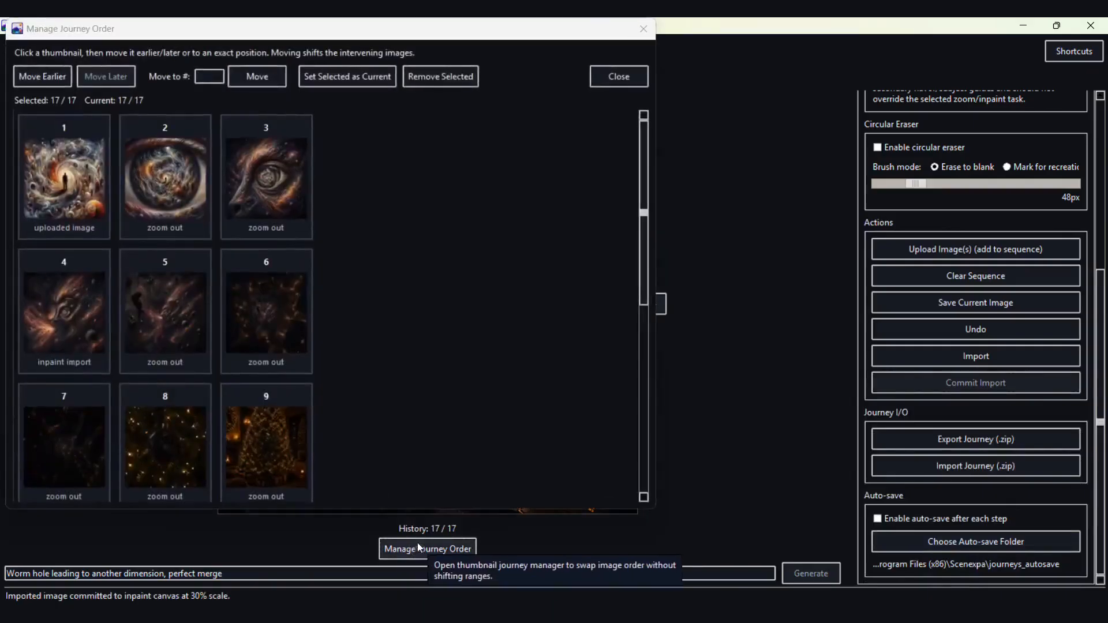
click(75, 189)
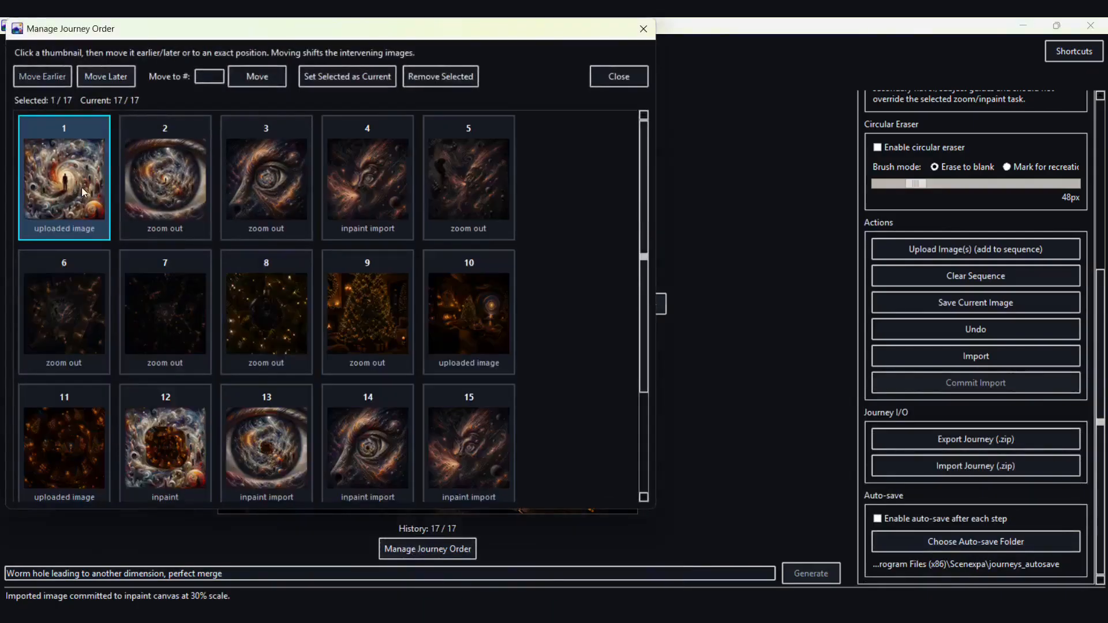
click(440, 76)
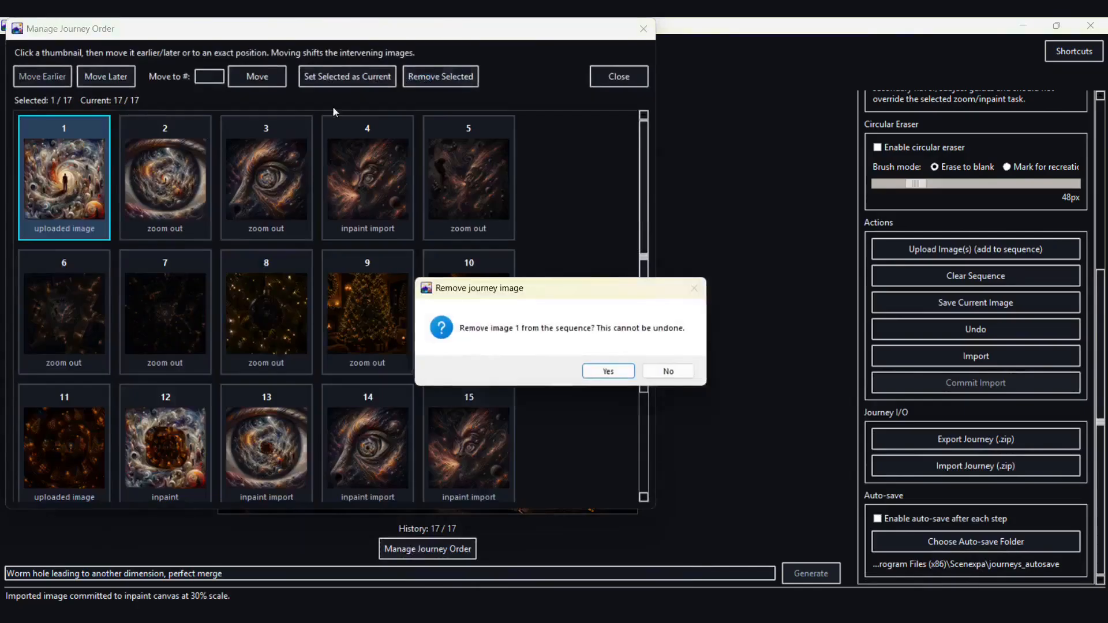
click(615, 376)
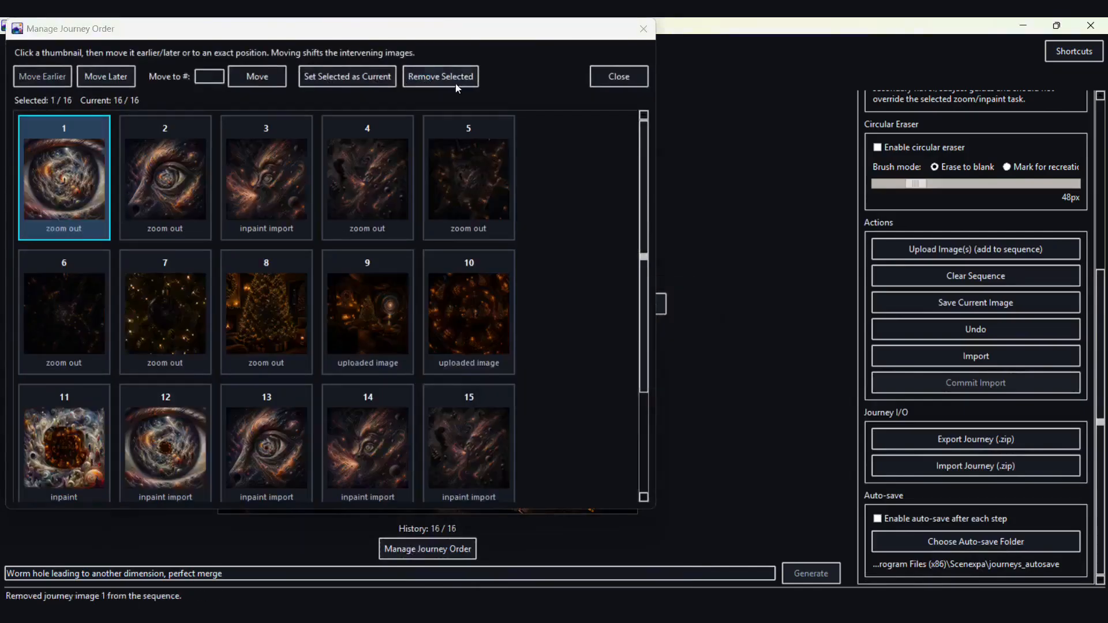
click(440, 76)
click(607, 371)
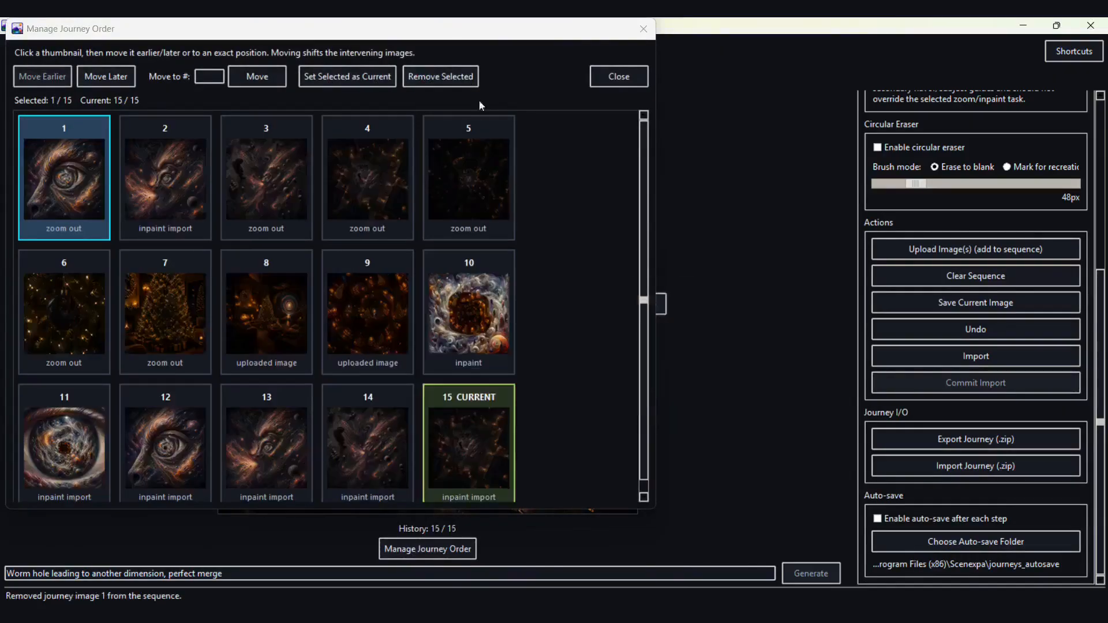
click(440, 76)
click(601, 372)
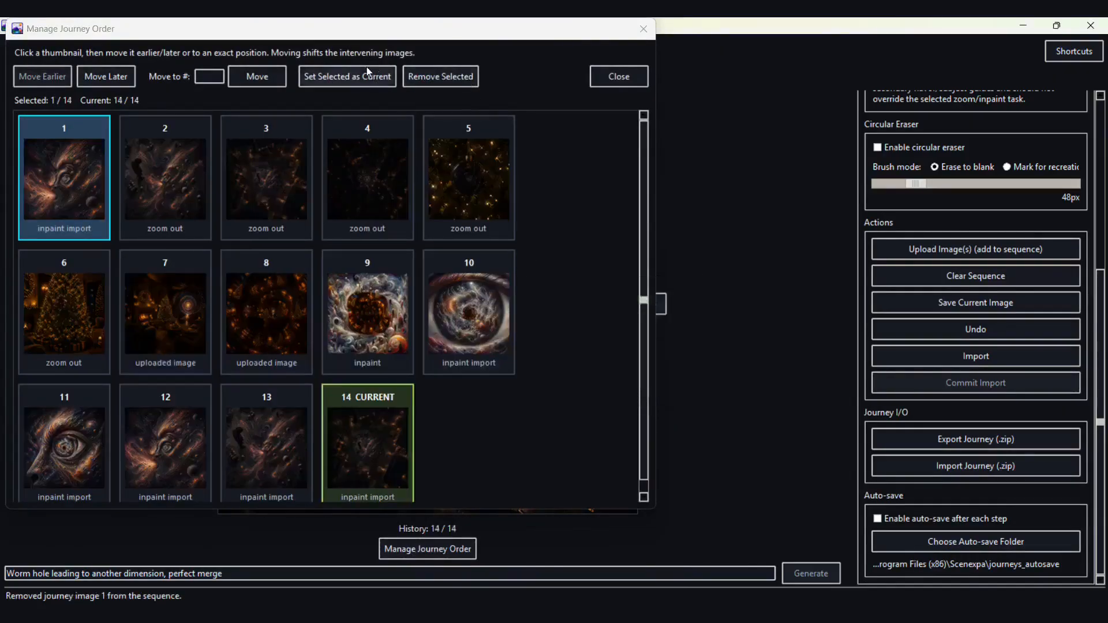
click(439, 75)
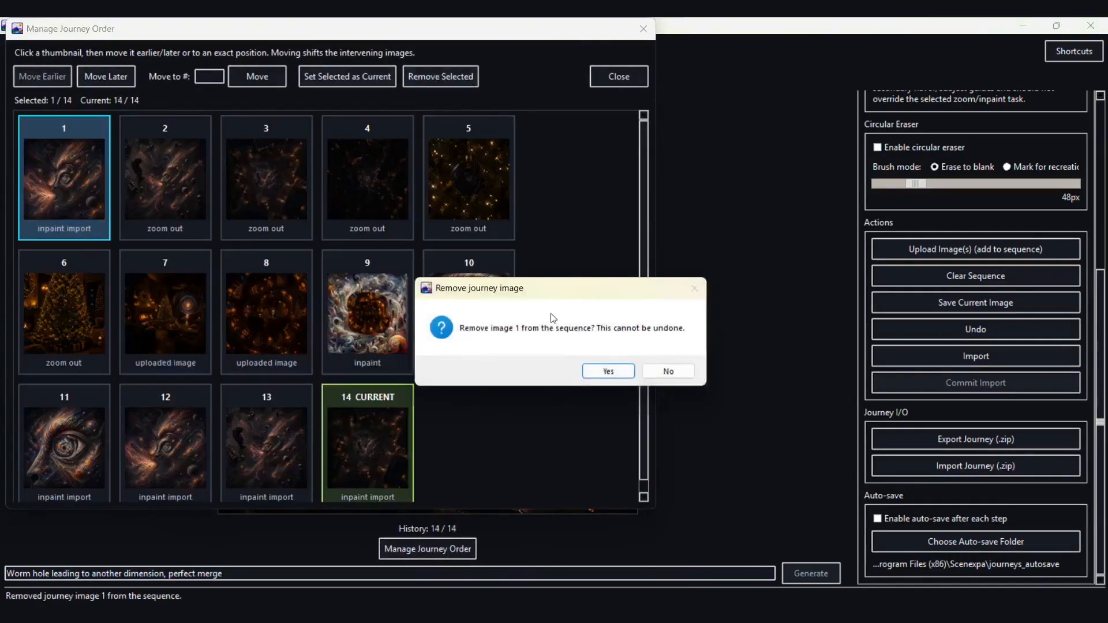
click(603, 371)
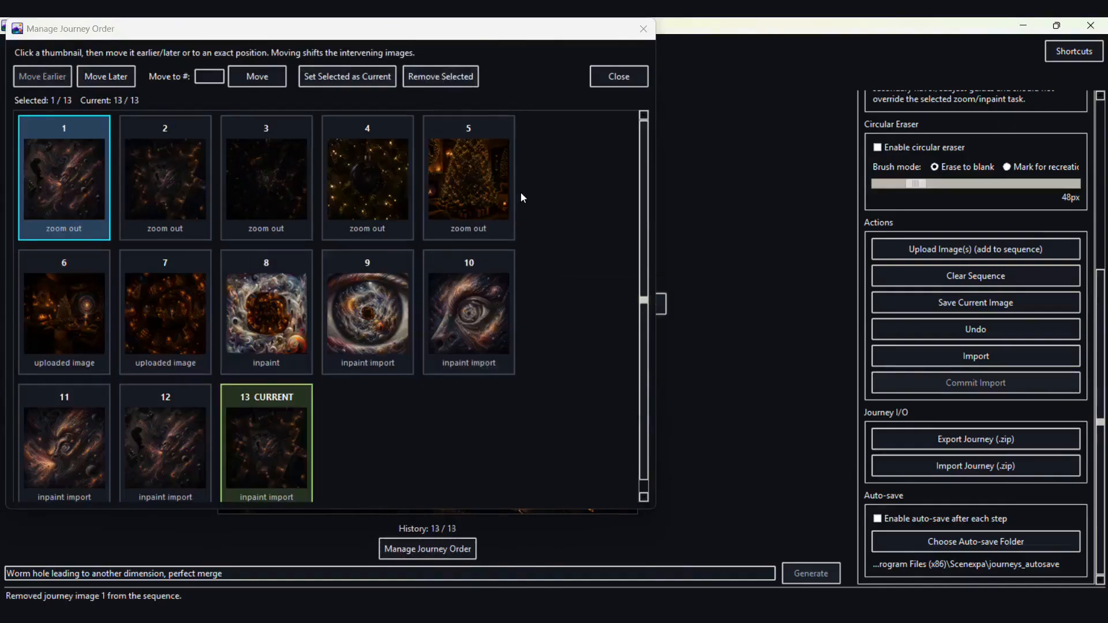
click(439, 79)
click(602, 374)
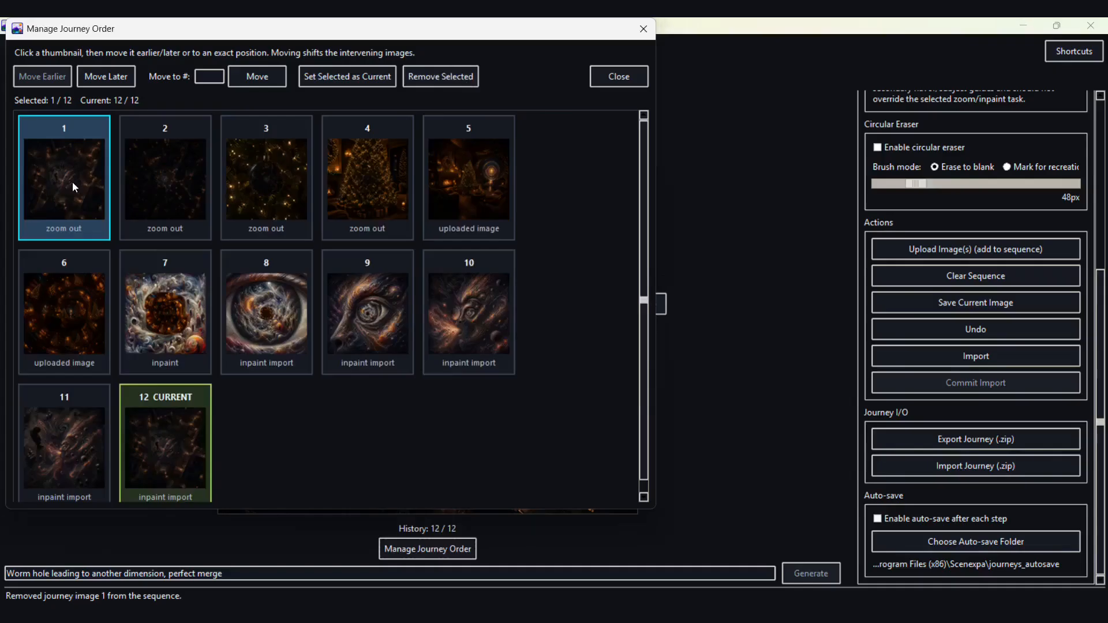
click(461, 76)
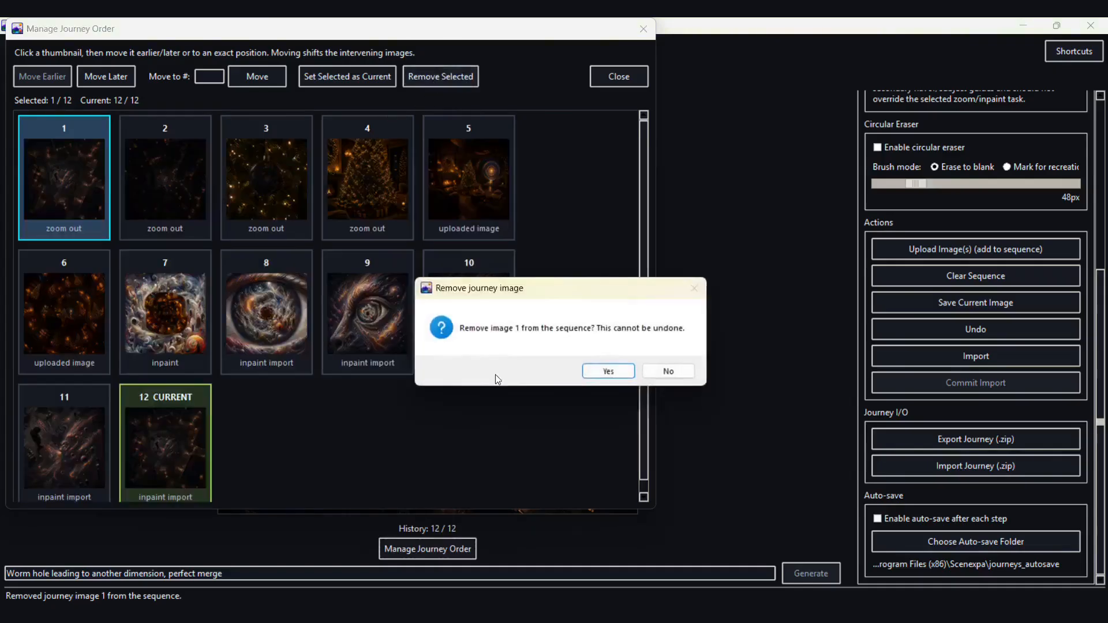
click(613, 373)
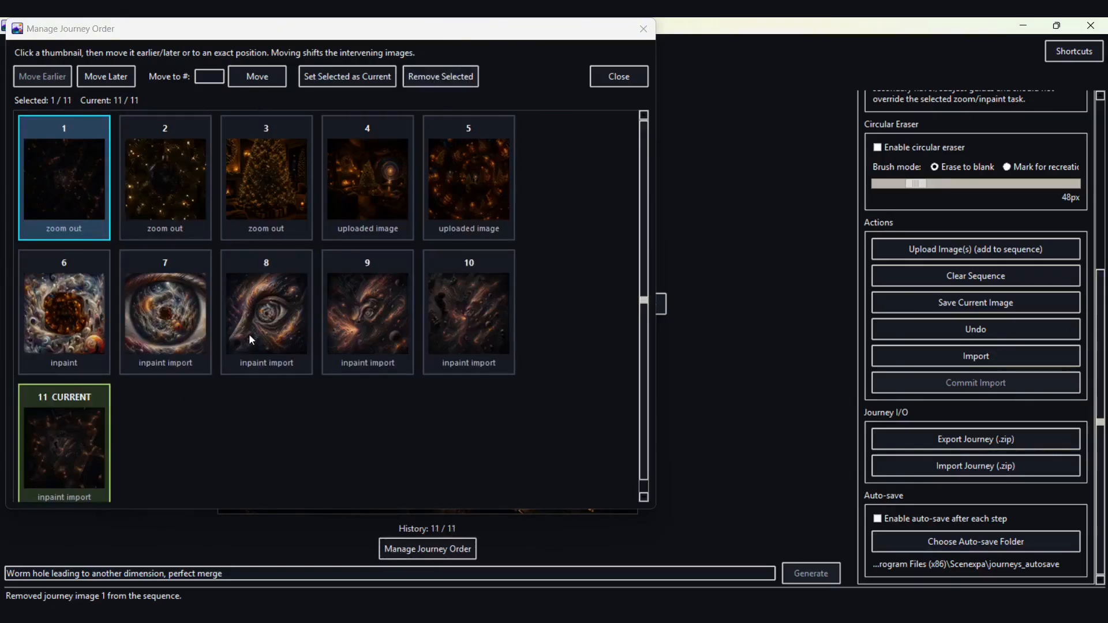
Move the inpainted swirl image with the golden center from position 6 to position 1 in the journey order
click(99, 316)
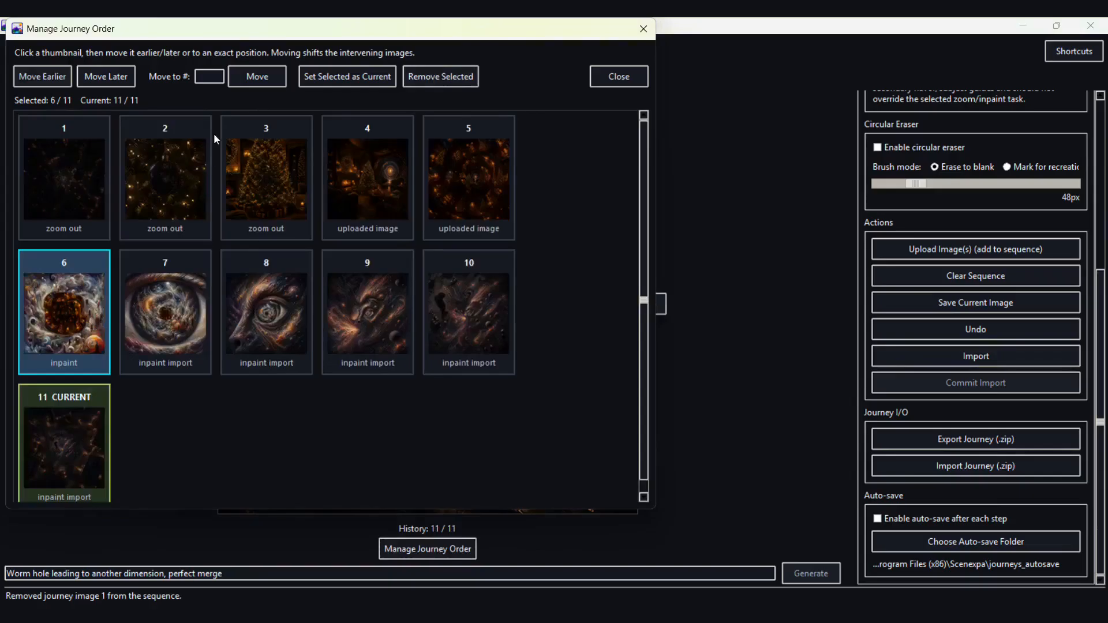
click(206, 77)
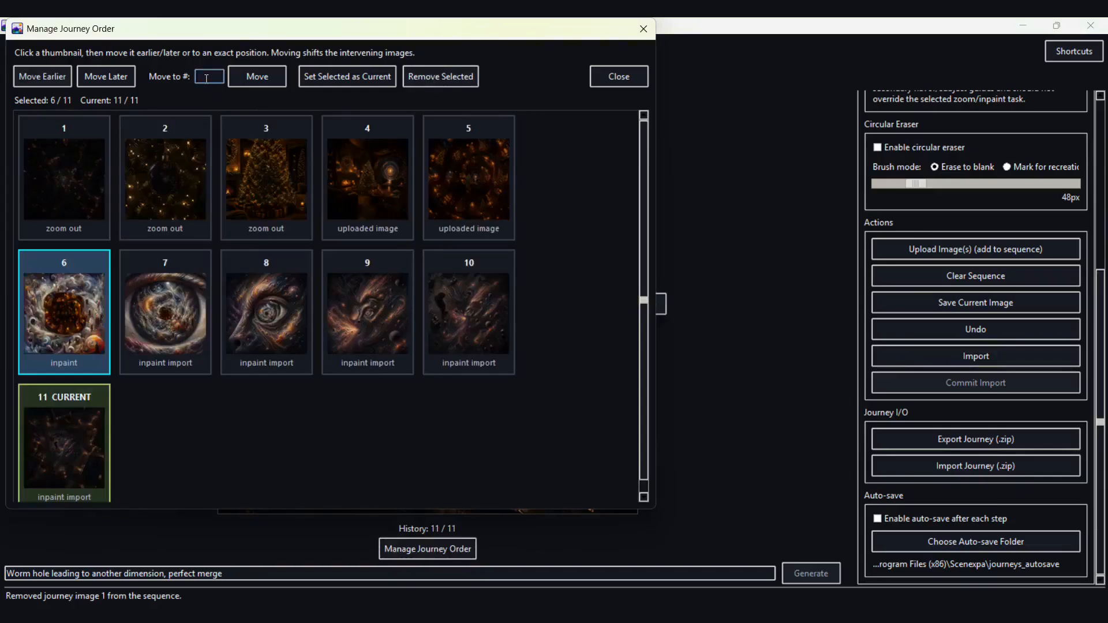
click(270, 81)
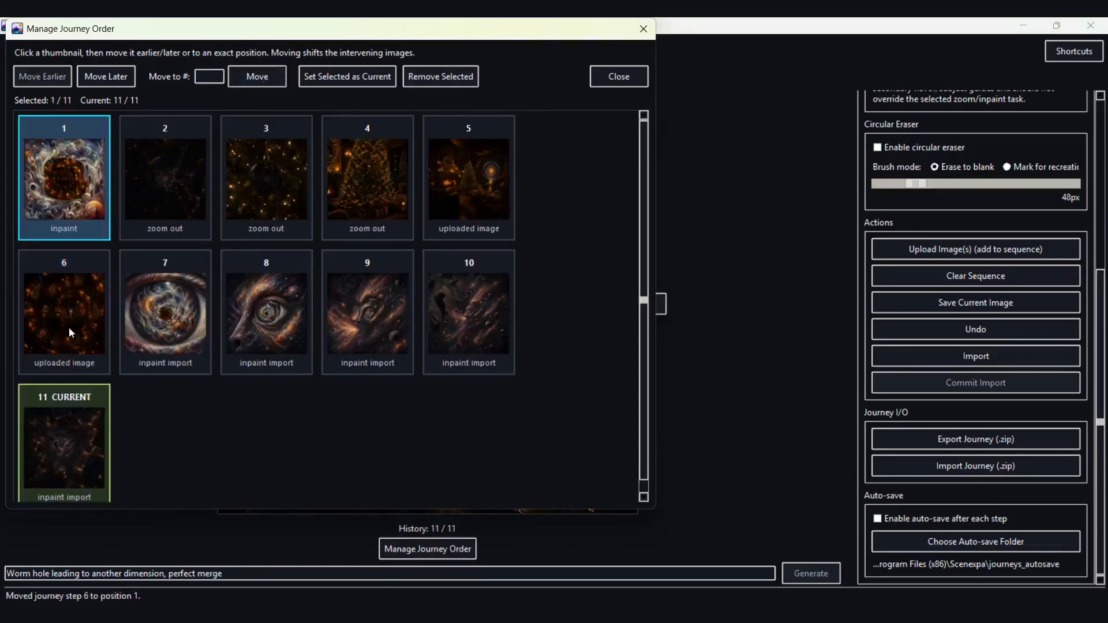
Move the swirling-galaxy eye import to position 2 and the face close-up with the spiral eye to position 3 in the journey order
click(151, 292)
text(2)
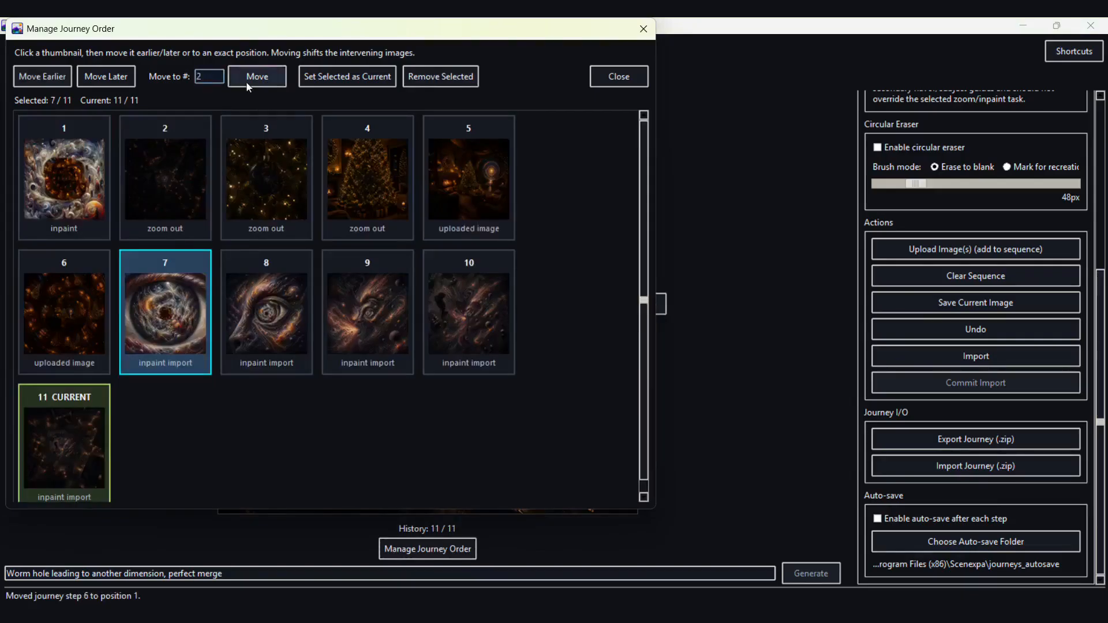
click(256, 76)
click(271, 317)
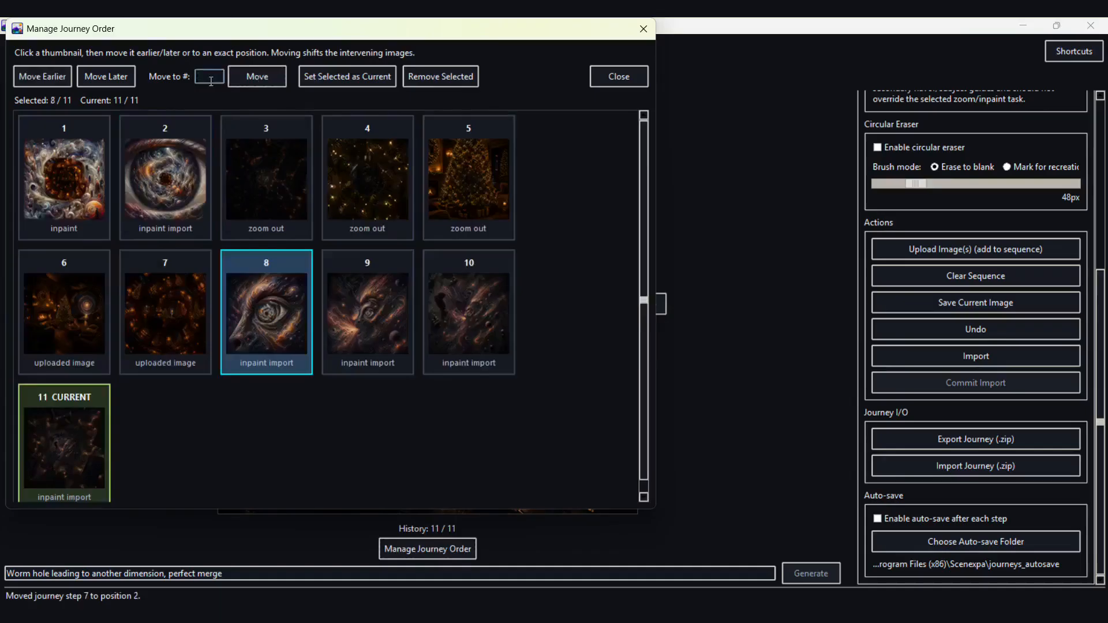
text(2)
text(3)
click(257, 76)
Move the remaining inpaint imports to positions 4, 5 and 6: the distant nebula face, the dark nebula silhouette, and the dark ember-lit image
click(207, 80)
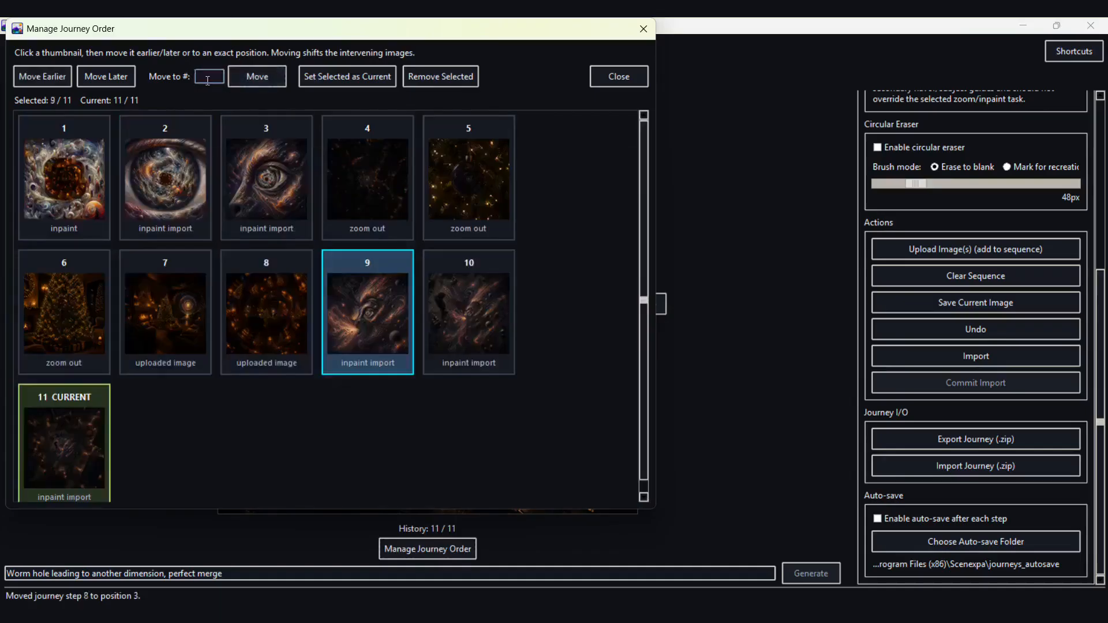
text(4)
click(257, 76)
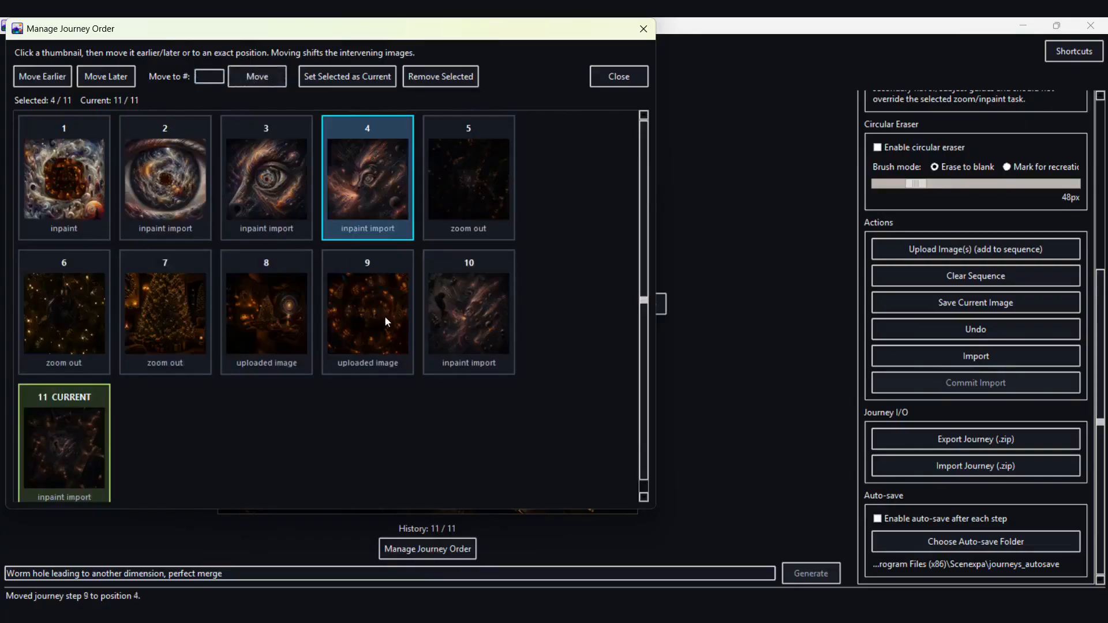
click(457, 327)
click(208, 78)
text(5)
click(272, 81)
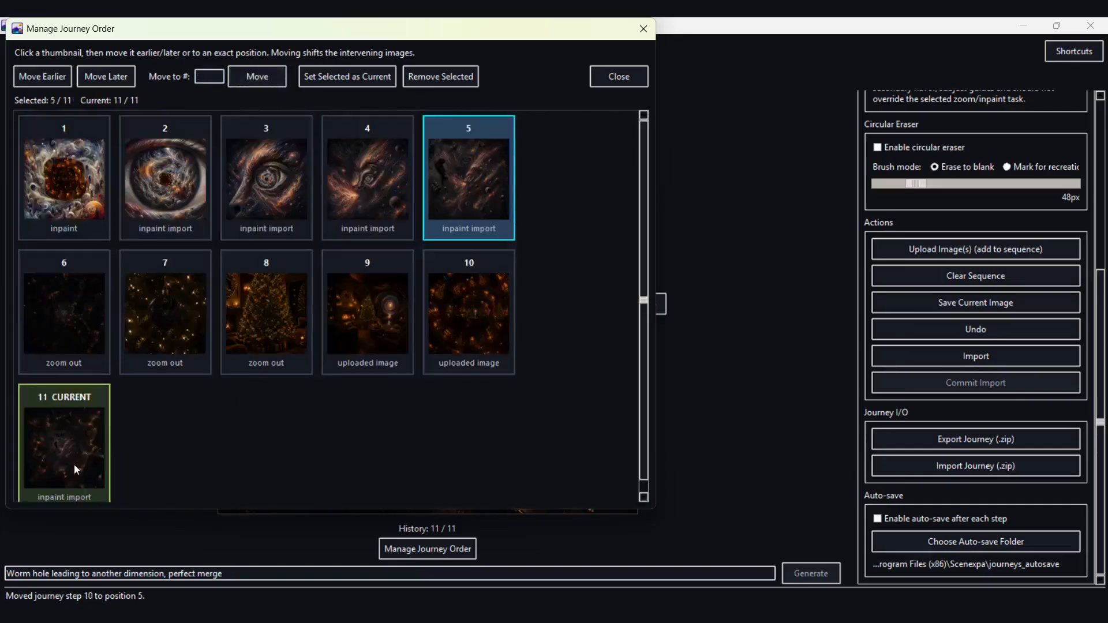
click(74, 464)
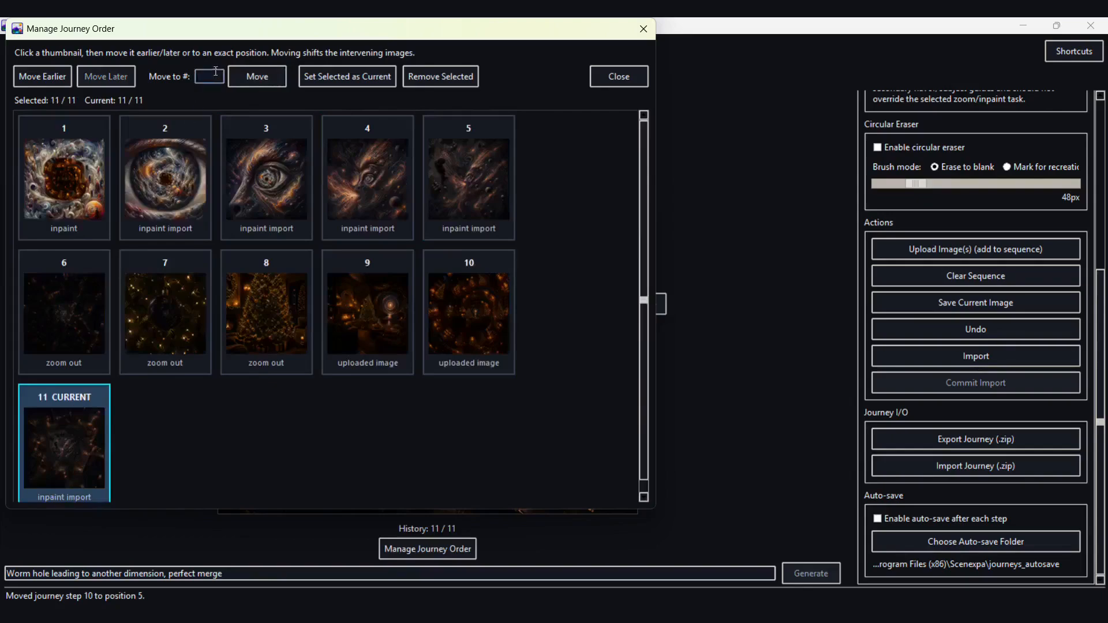
click(259, 80)
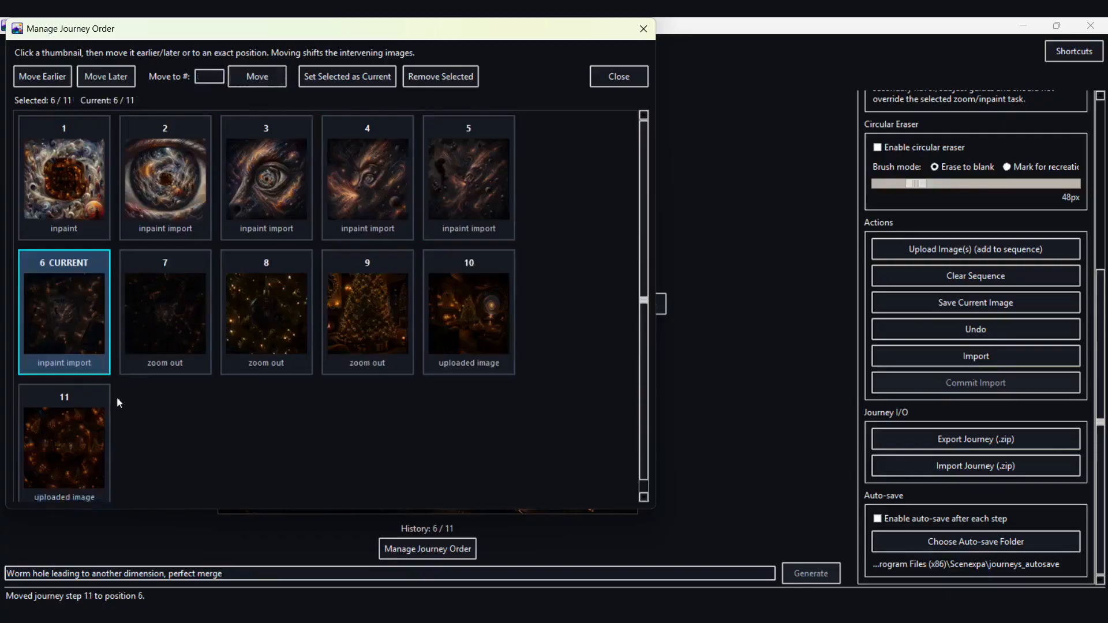
Close the journey order list and step through the following images to the last one, the golden town swirl
click(75, 447)
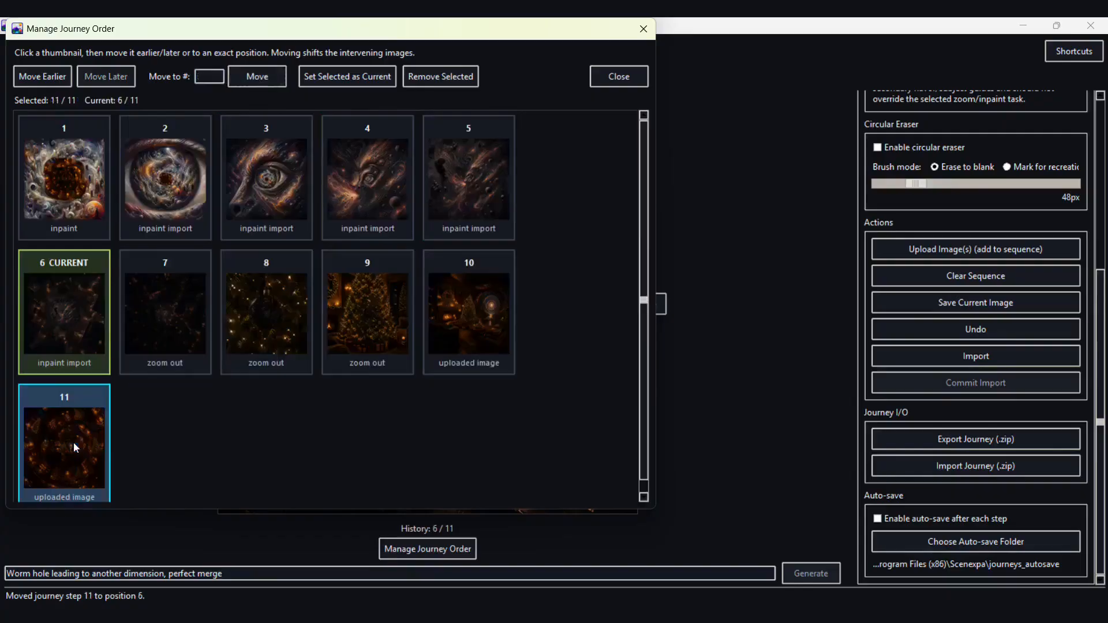
click(618, 79)
click(654, 304)
click(654, 304)
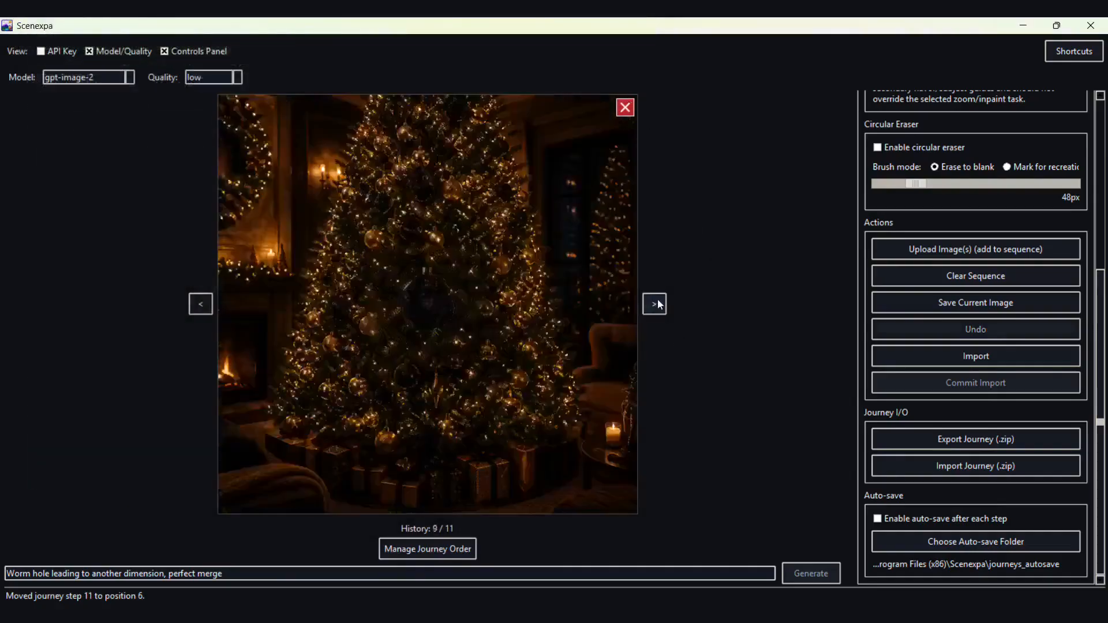
click(654, 304)
click(655, 304)
click(654, 304)
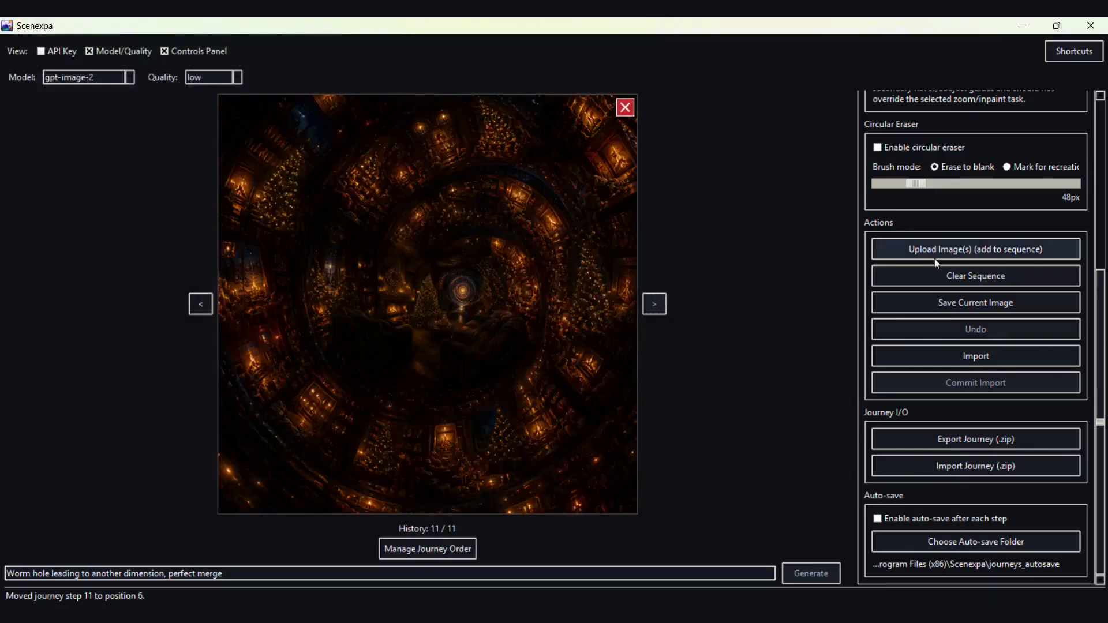
Upload 2.png to the end of the sequence and check its place in the journey order
click(952, 253)
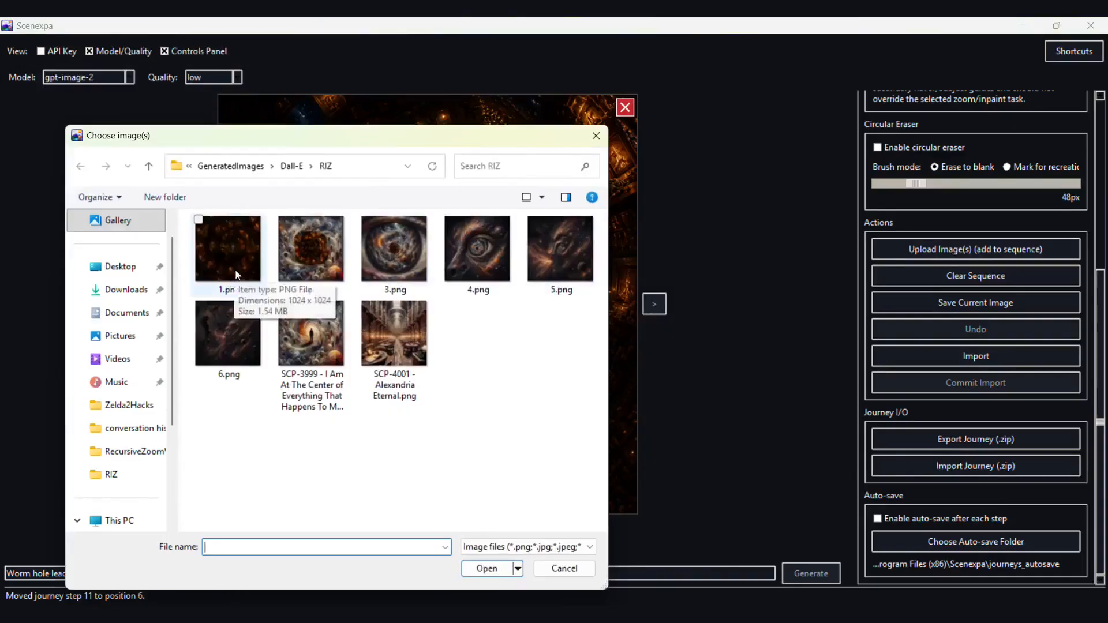
click(301, 336)
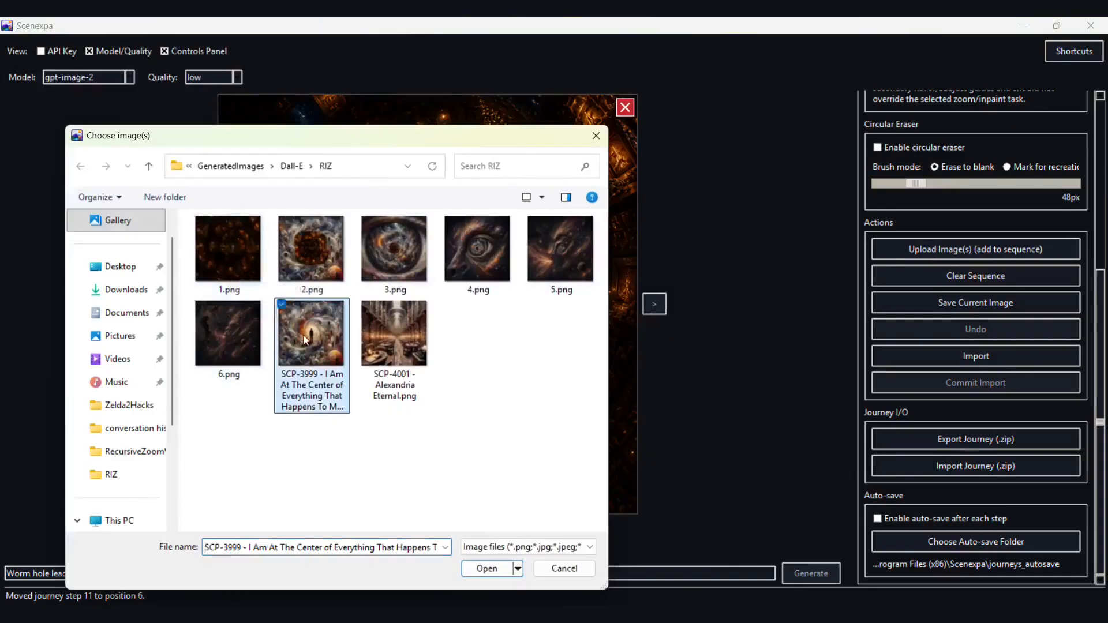
click(341, 290)
click(498, 570)
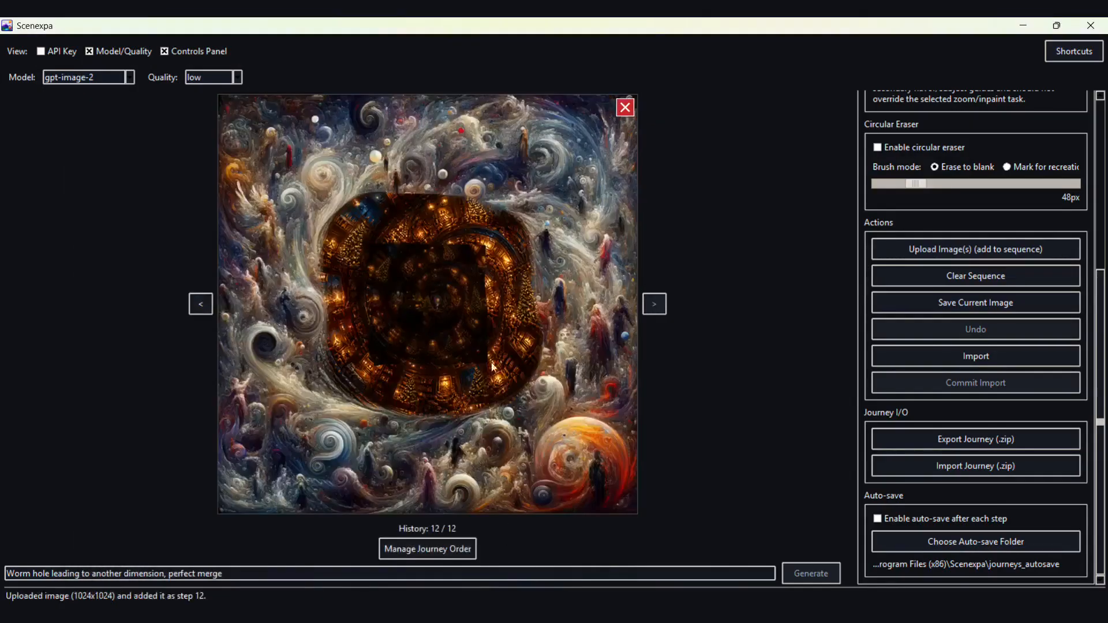
click(465, 547)
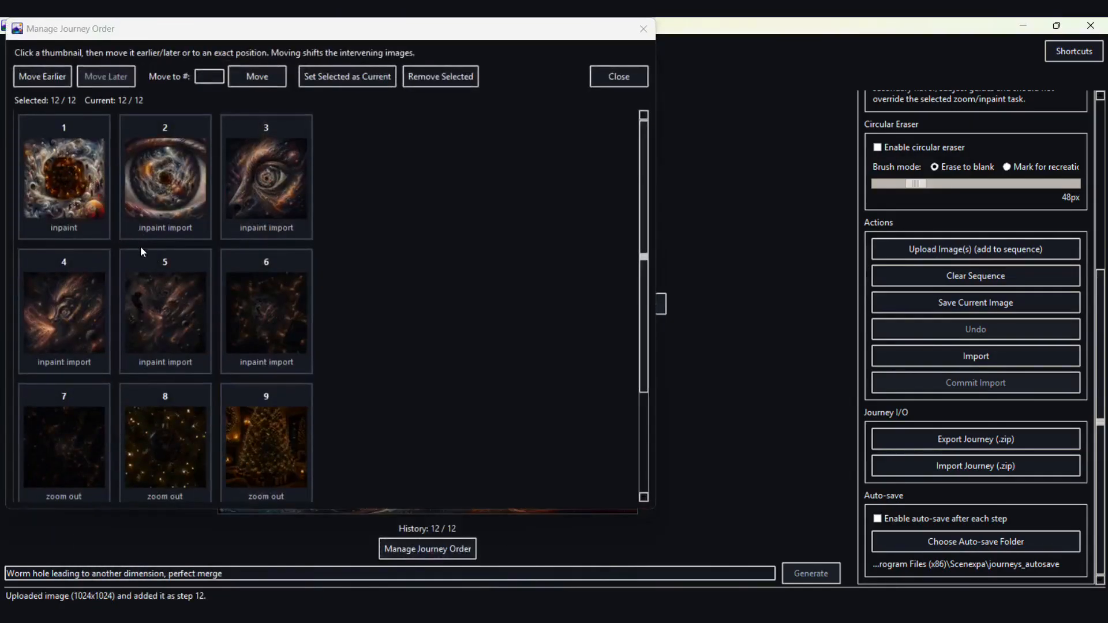
scroll(367, 350, down, 3)
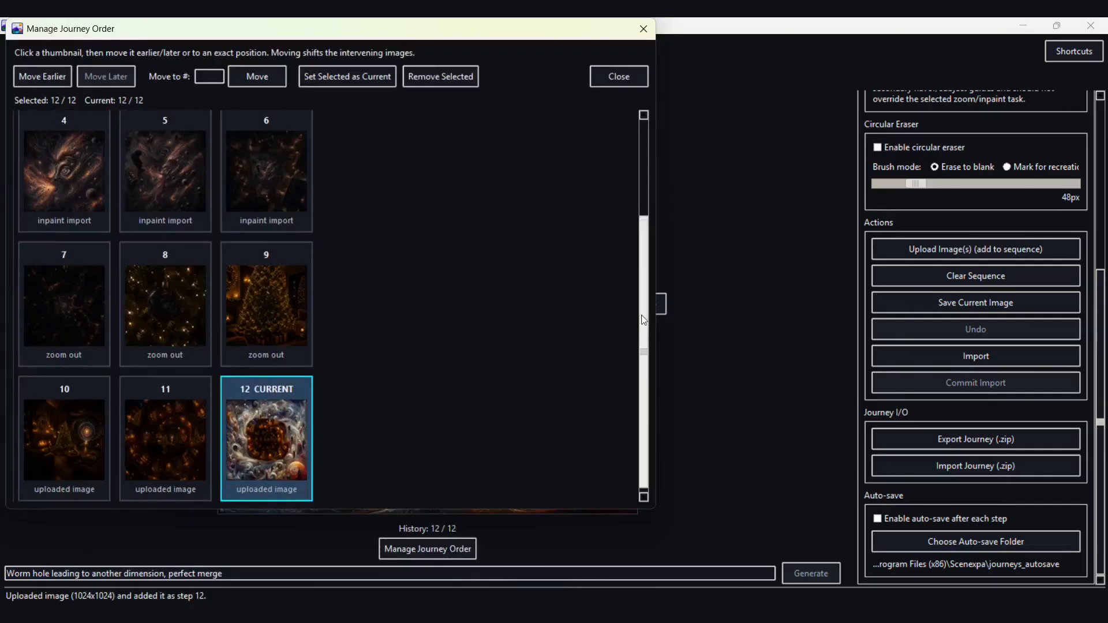
scroll(640, 243, up, 3)
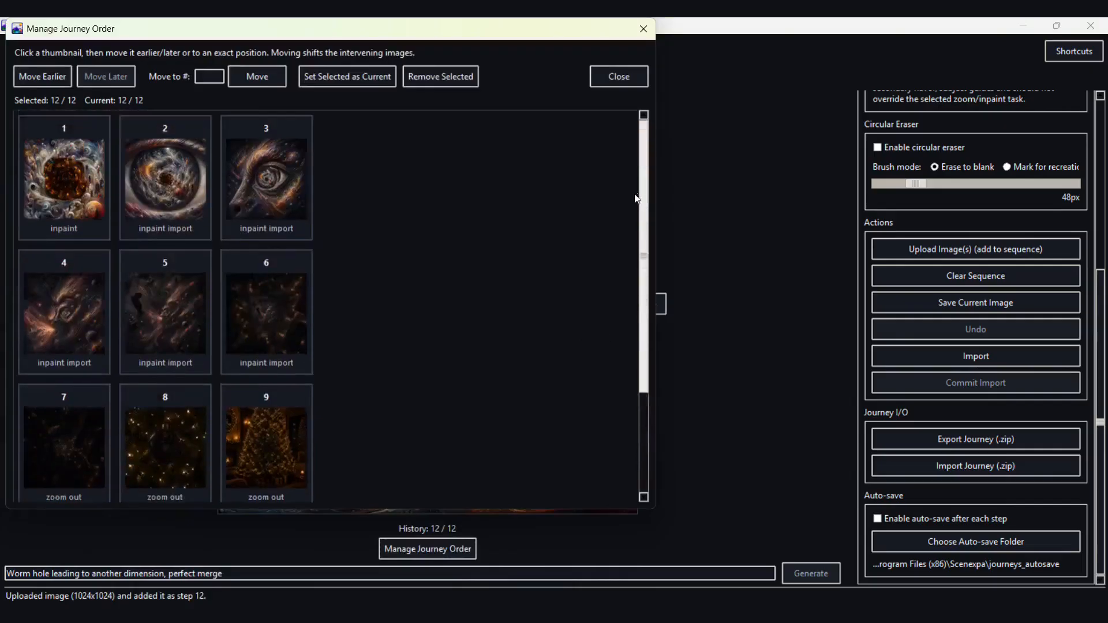
click(616, 87)
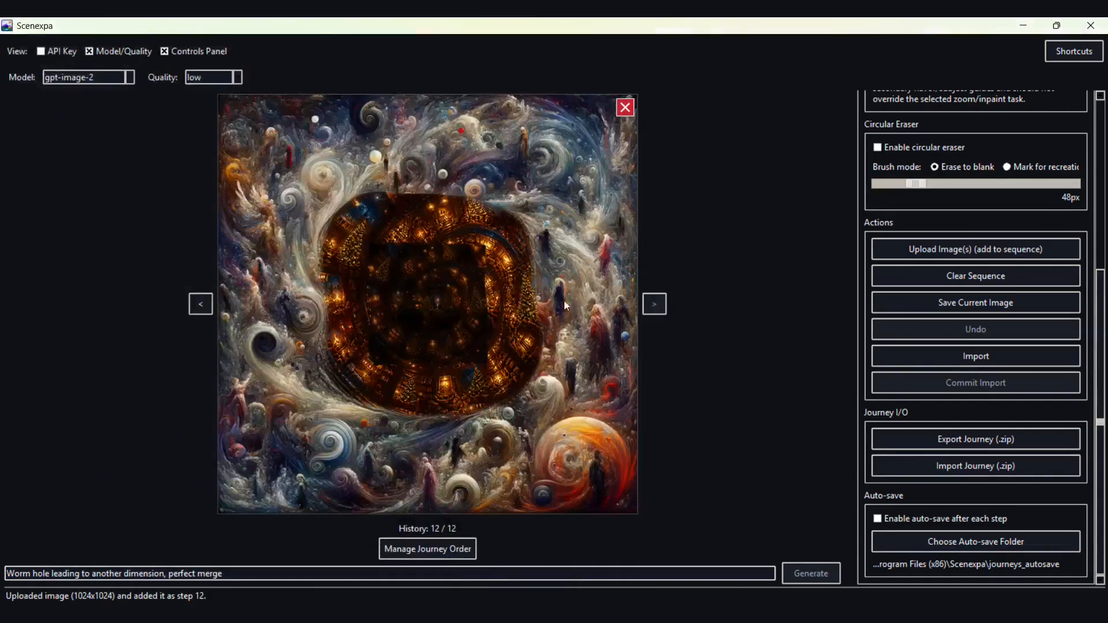
Export the finished journey as journey_20260620_175318.zip
click(925, 433)
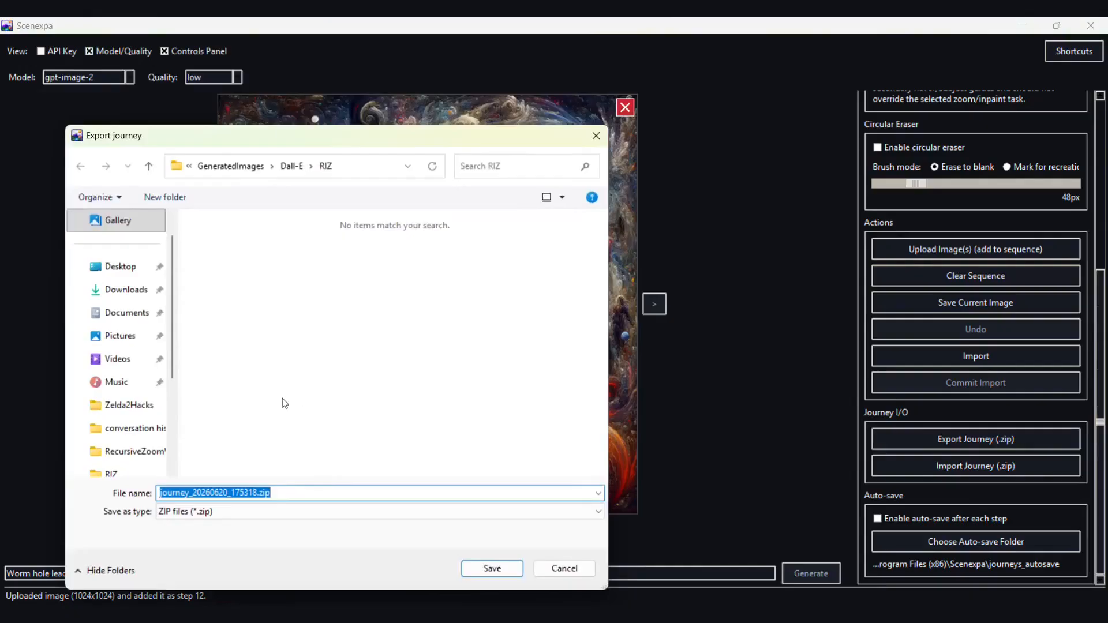
click(484, 568)
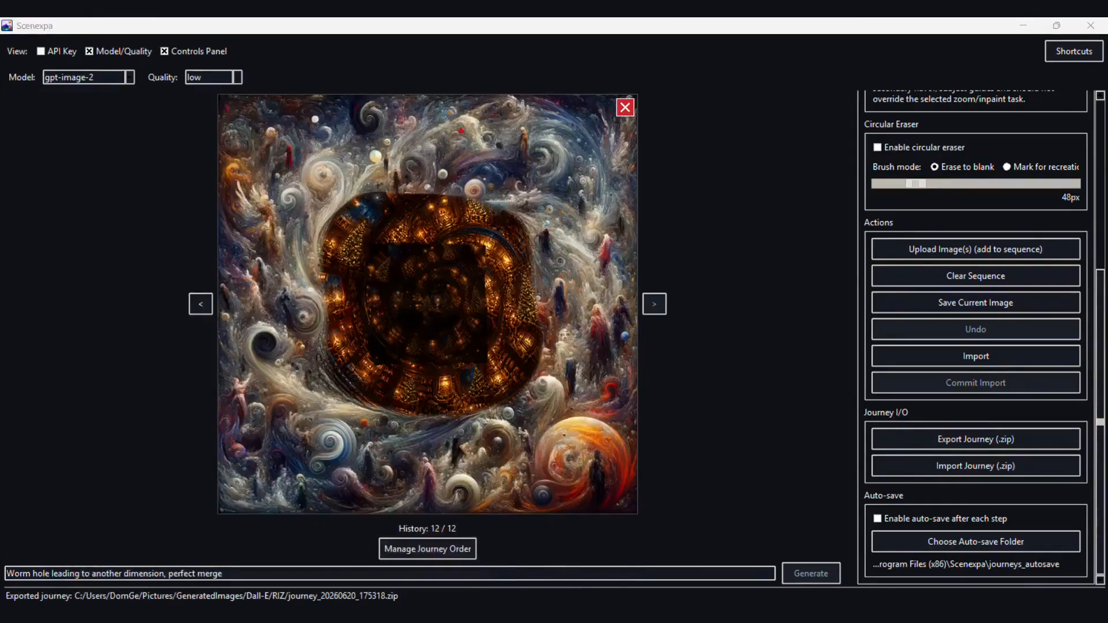
Switch to File Explorer, extract the exported journey ZIP in the TutorialVideo folder, and check the extracted images folder
click(144, 616)
right_click(450, 300)
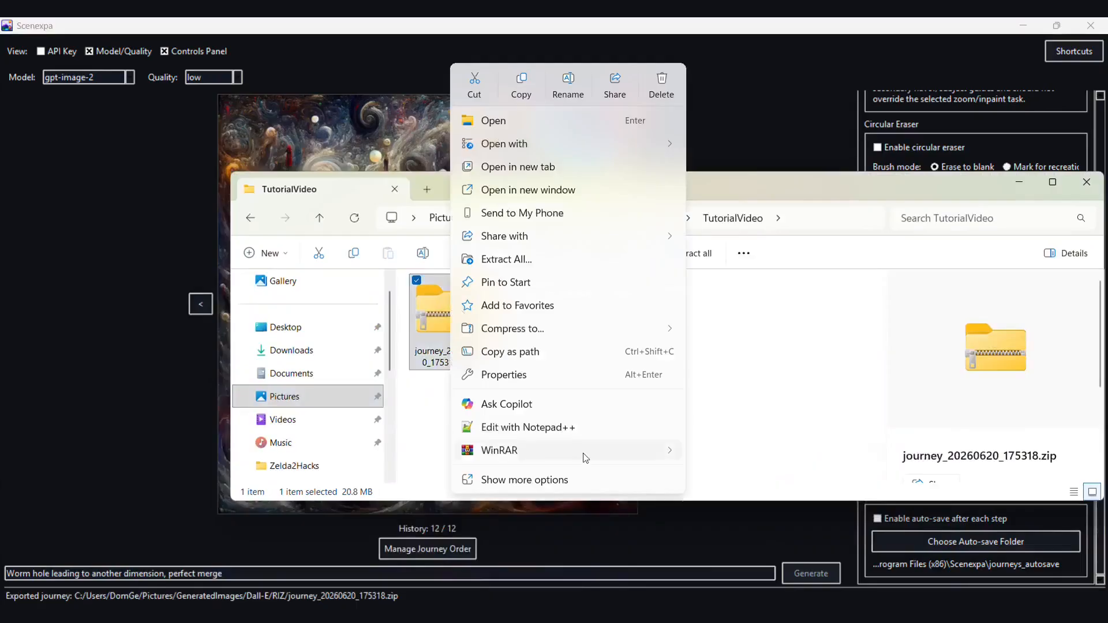
click(741, 528)
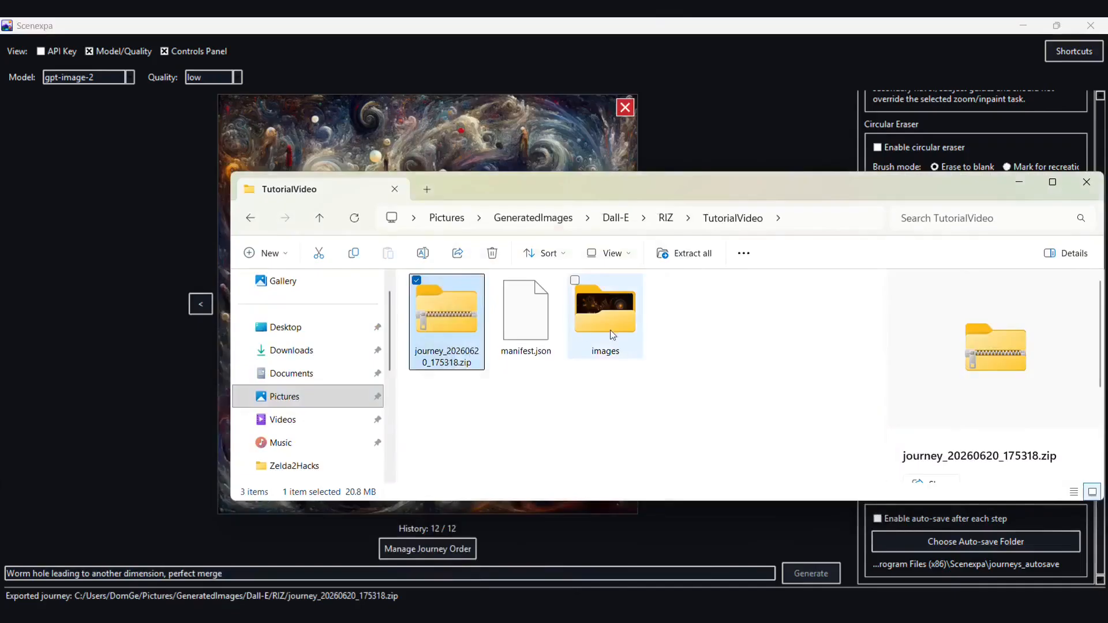
double_click(612, 335)
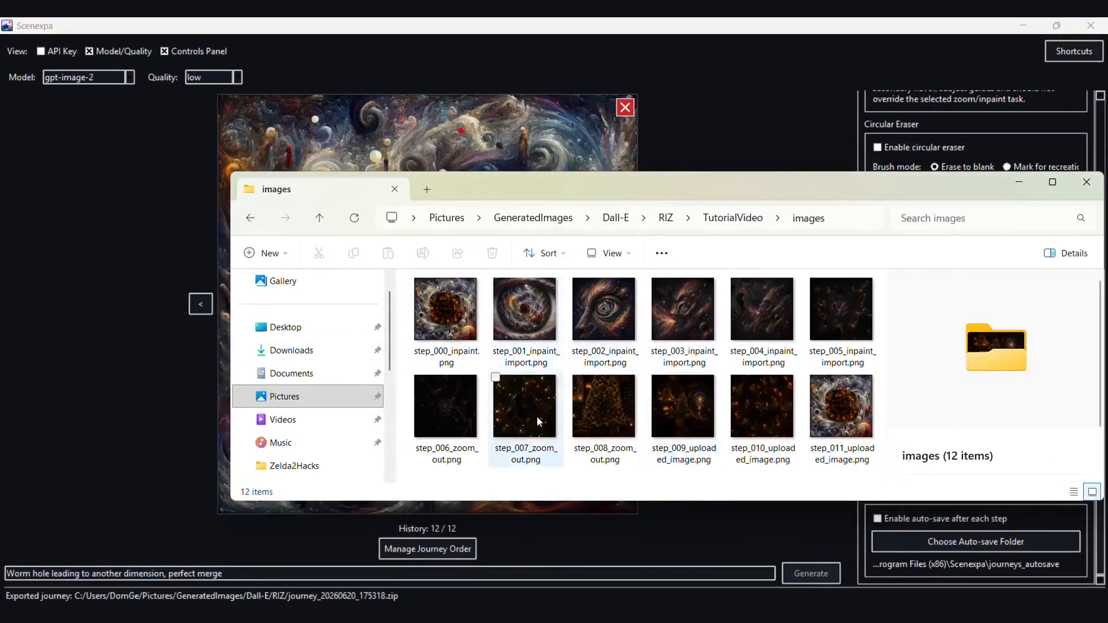
click(1086, 182)
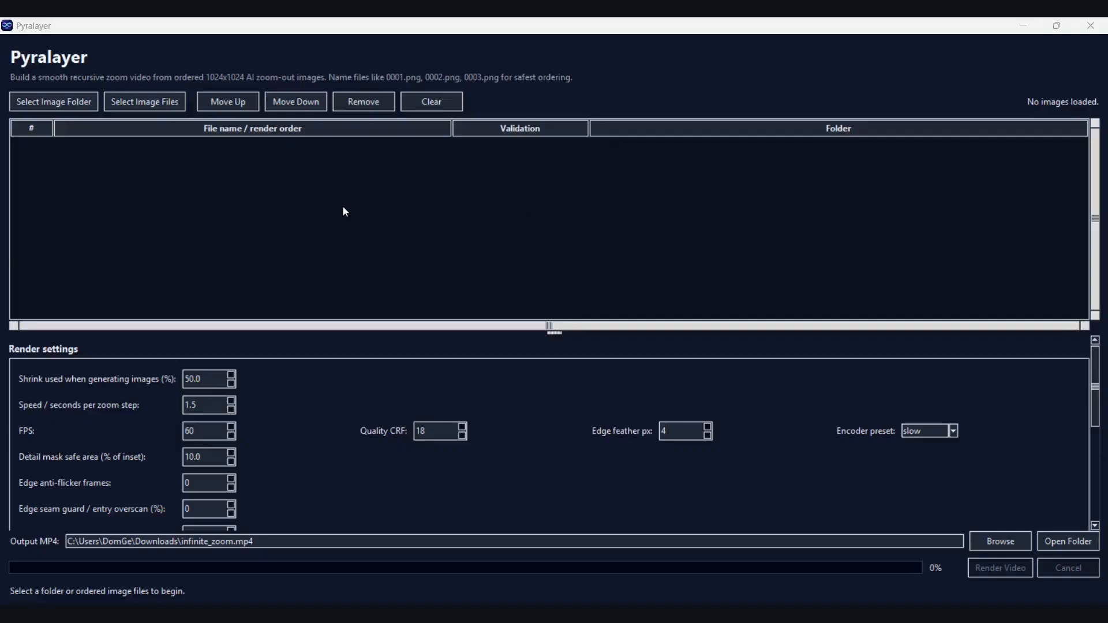
Switch to Pyralayer and load the images folder inside TutorialVideo as the ordered source images
click(55, 102)
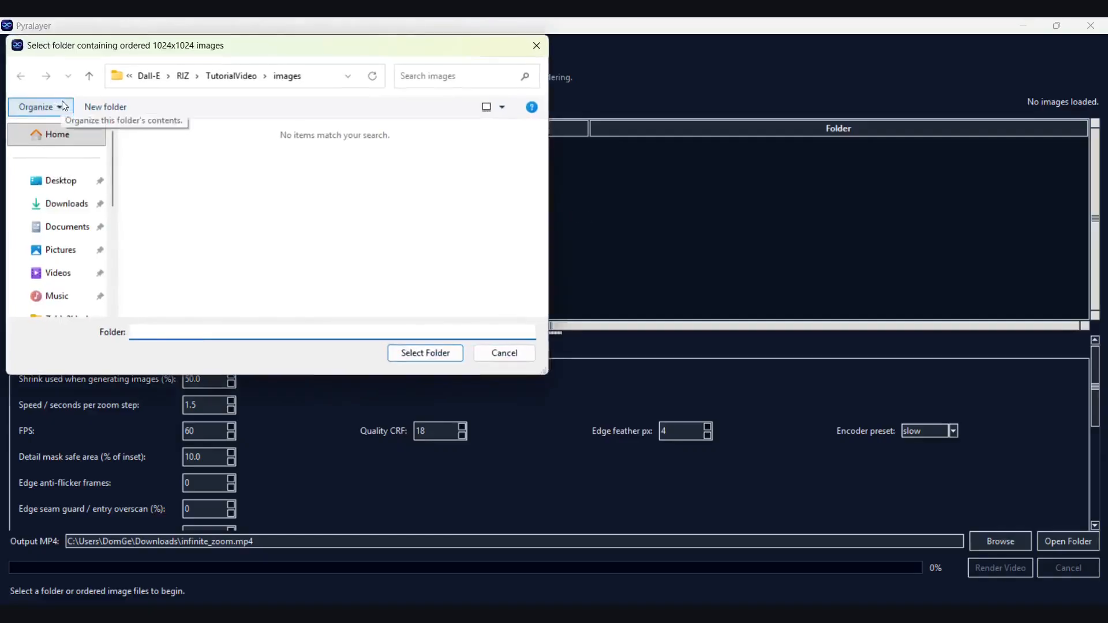
click(248, 75)
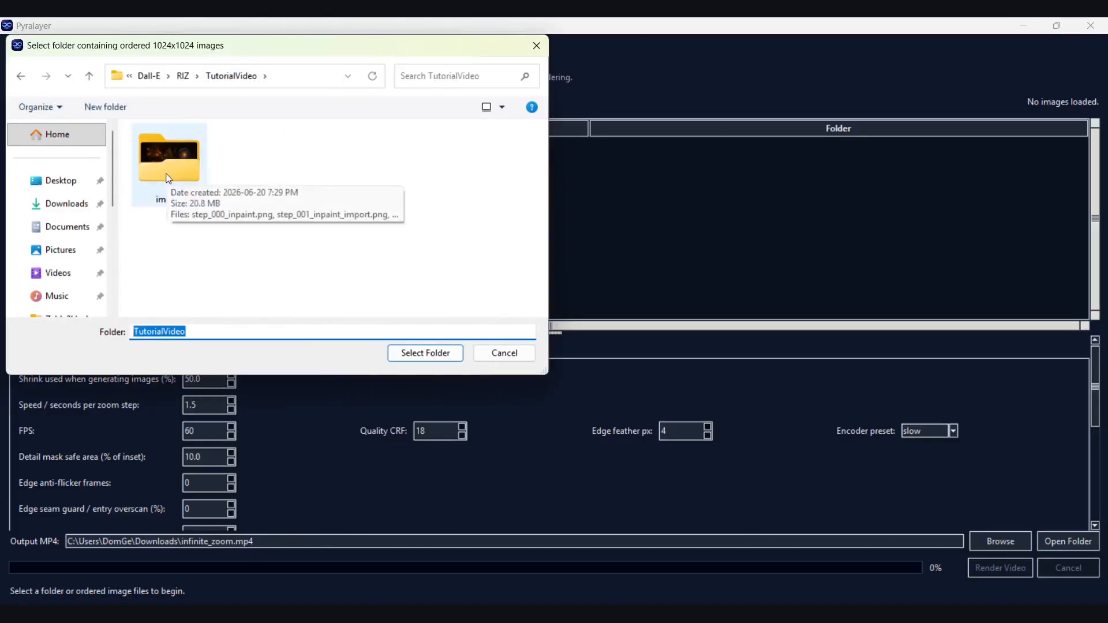
double_click(152, 189)
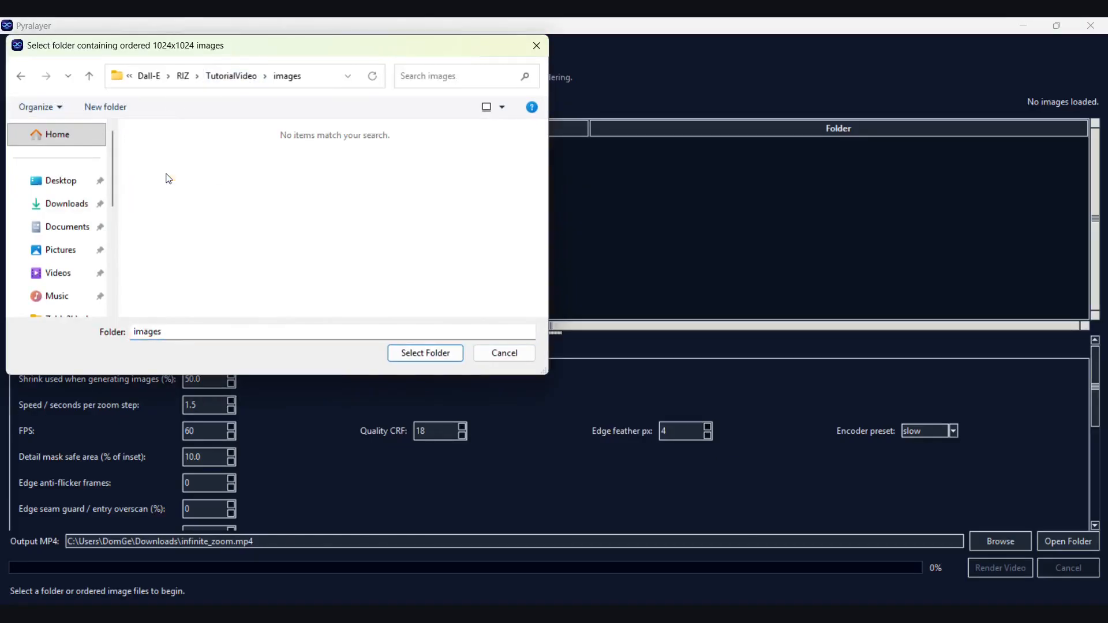
click(437, 360)
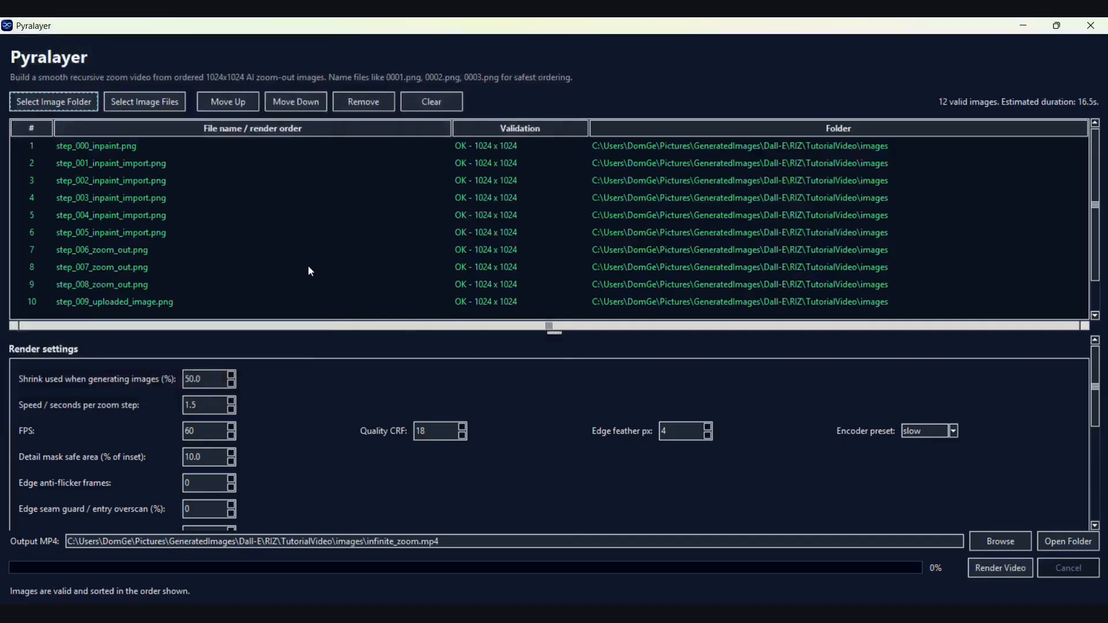
mouse_move(78, 382)
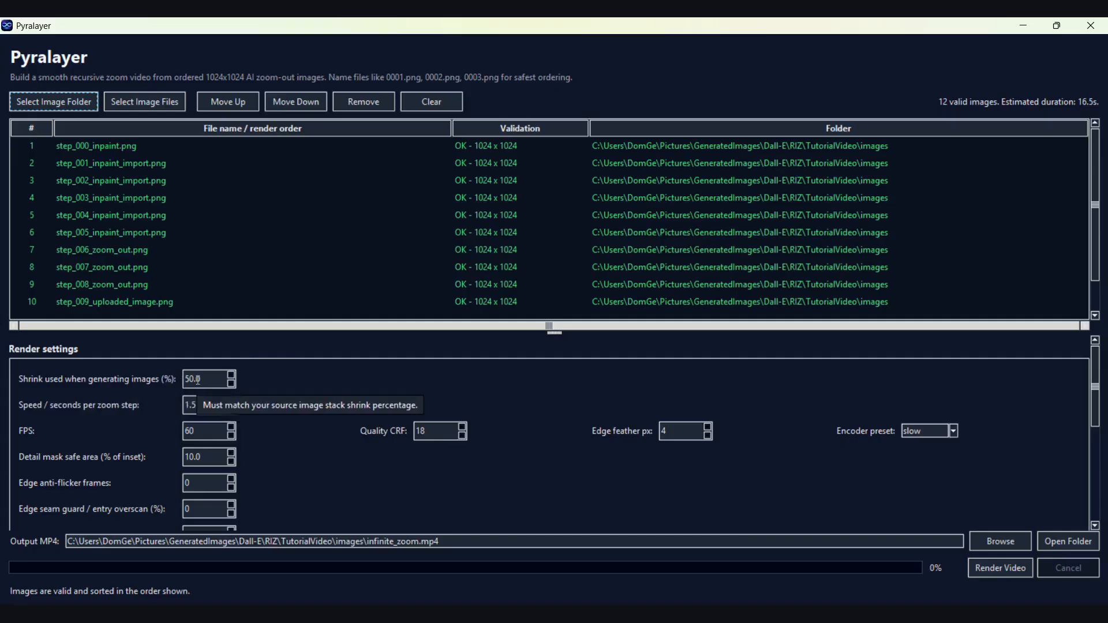
text(\)
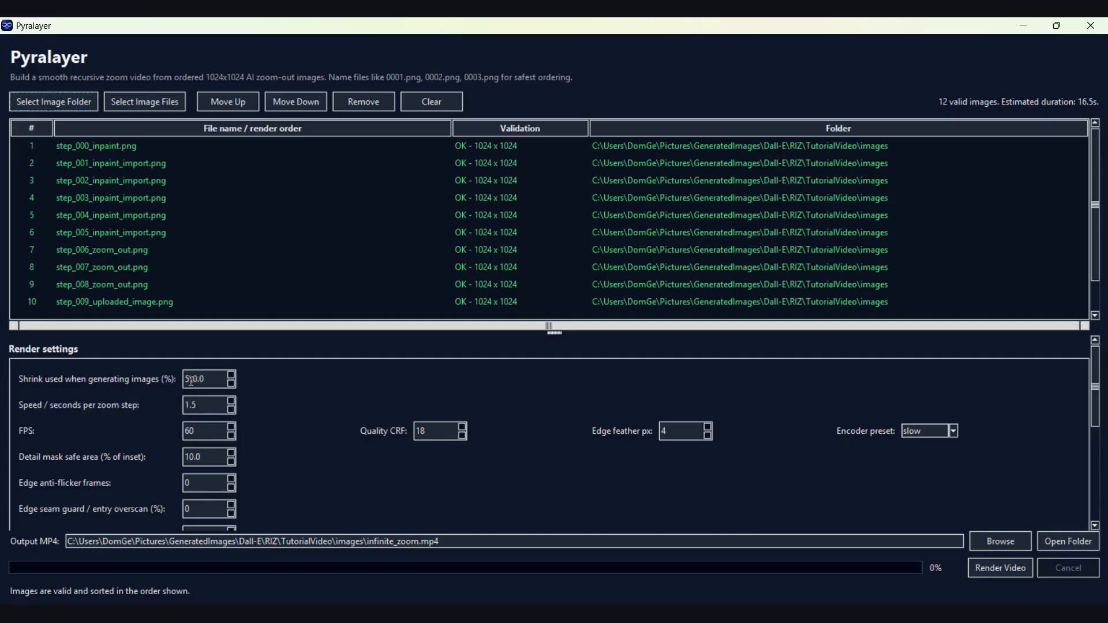
key(BackSpace)
key(BackSpace)
Review the render settings and optional visual effects, and start rendering the zoom-out video to infinite_zoom.mp4 with the reversed direction off
scroll(264, 404, down, 3)
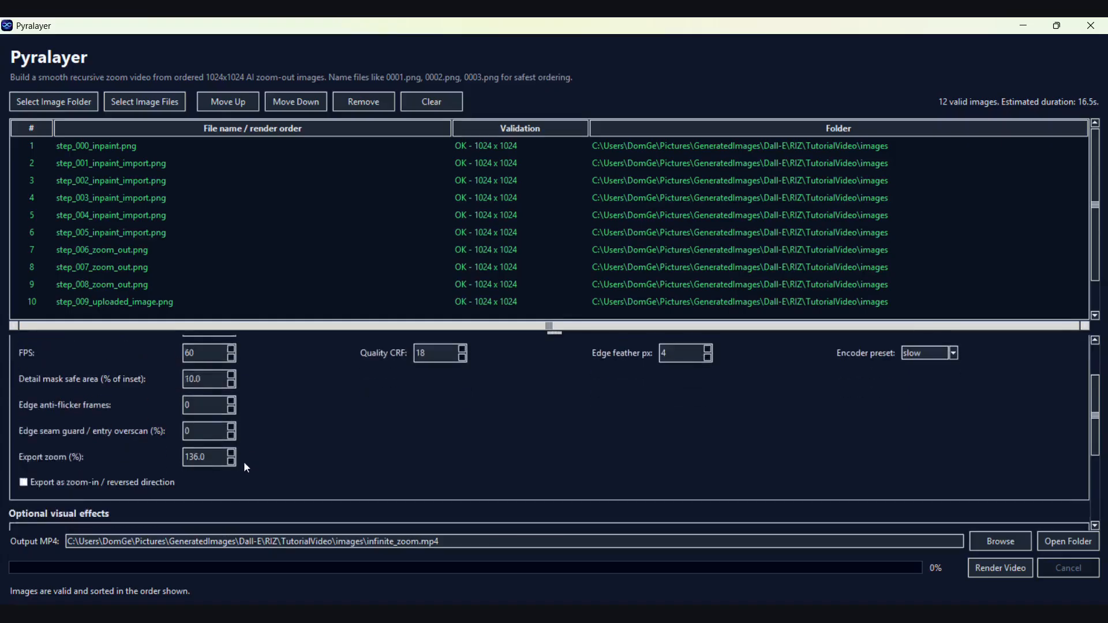
click(23, 483)
click(23, 483)
scroll(259, 483, down, 5)
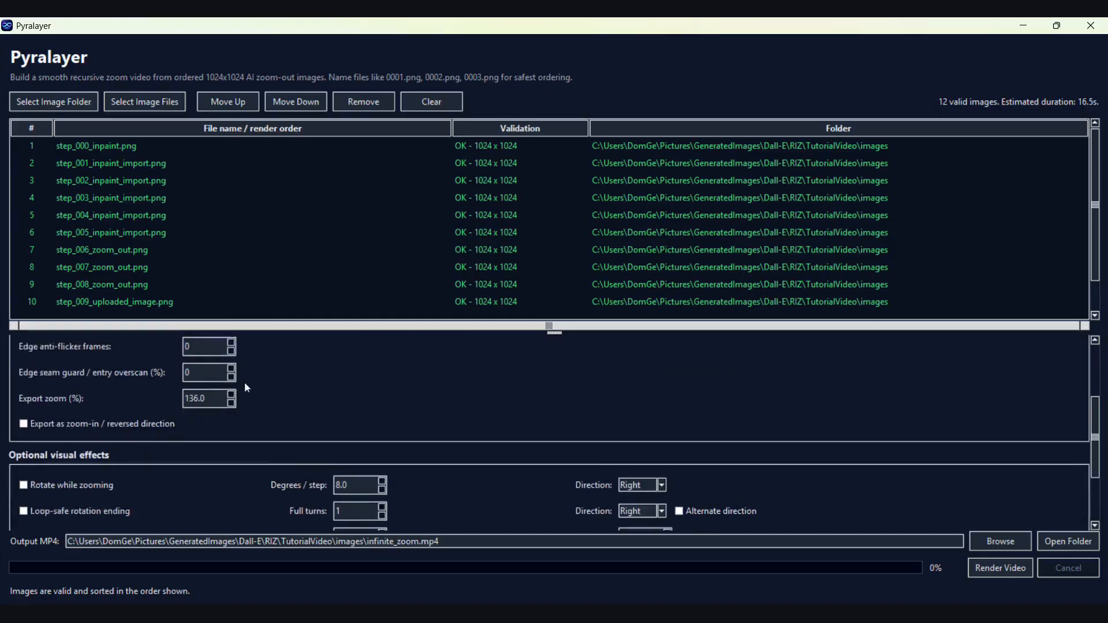
scroll(176, 407, down, 1)
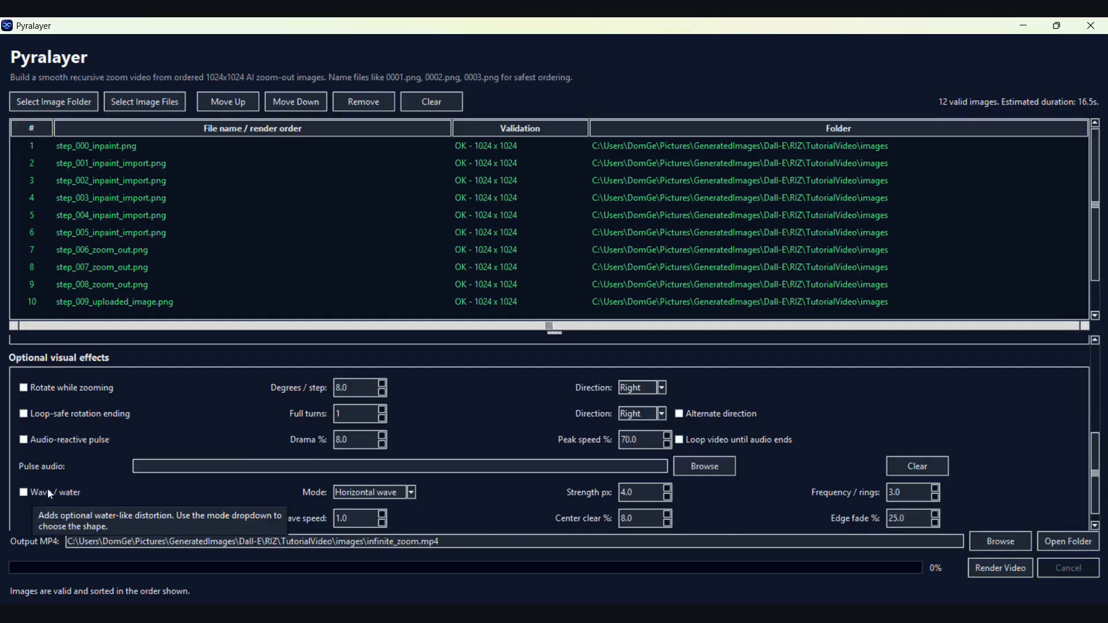
scroll(179, 500, down, 1)
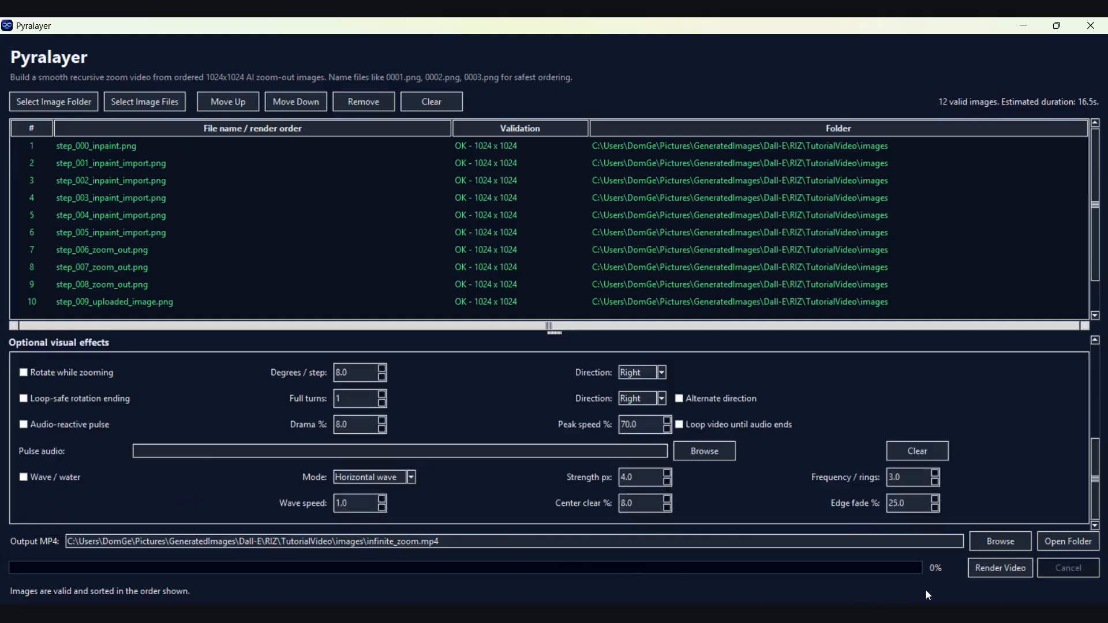
click(1011, 571)
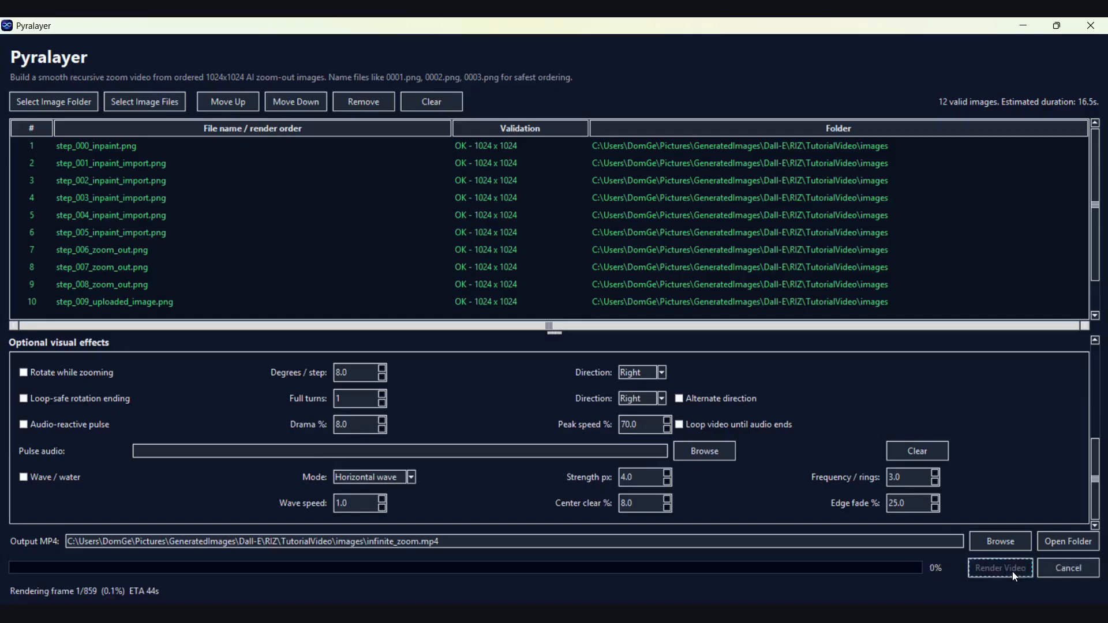